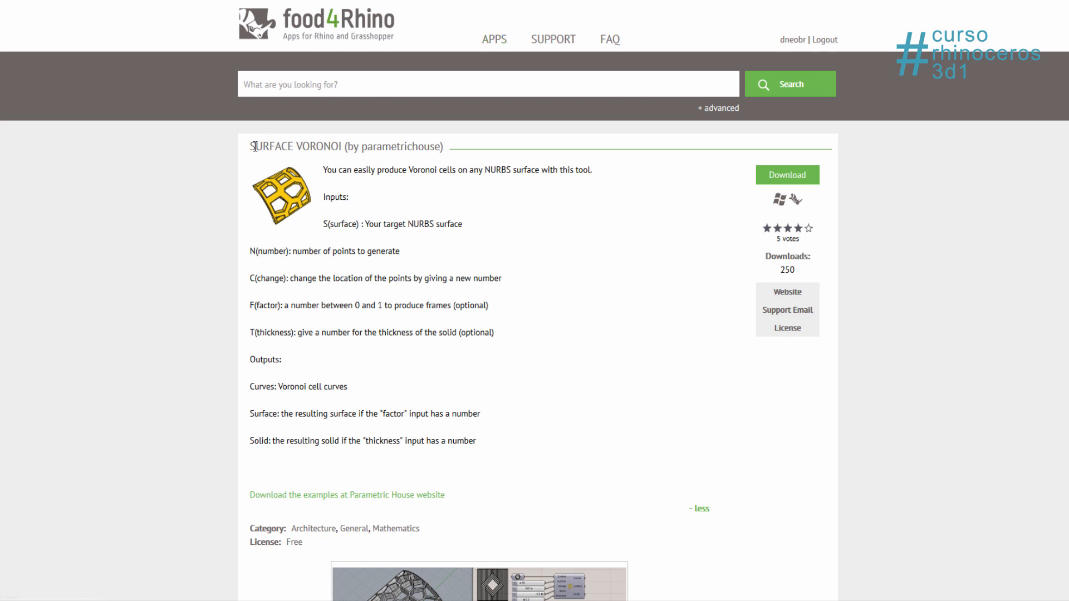
Step: Bring up the download prompt for surfacevoronoi.zip from the Surface Voronoi page, and cancel it
left_click_drag(252, 147, 343, 147)
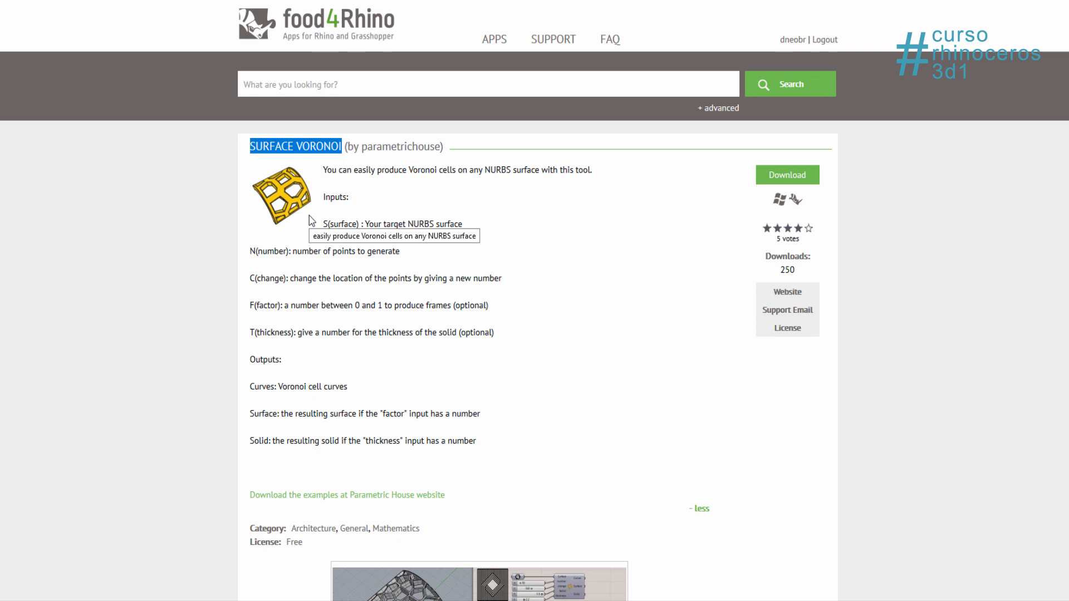
left_click(797, 177)
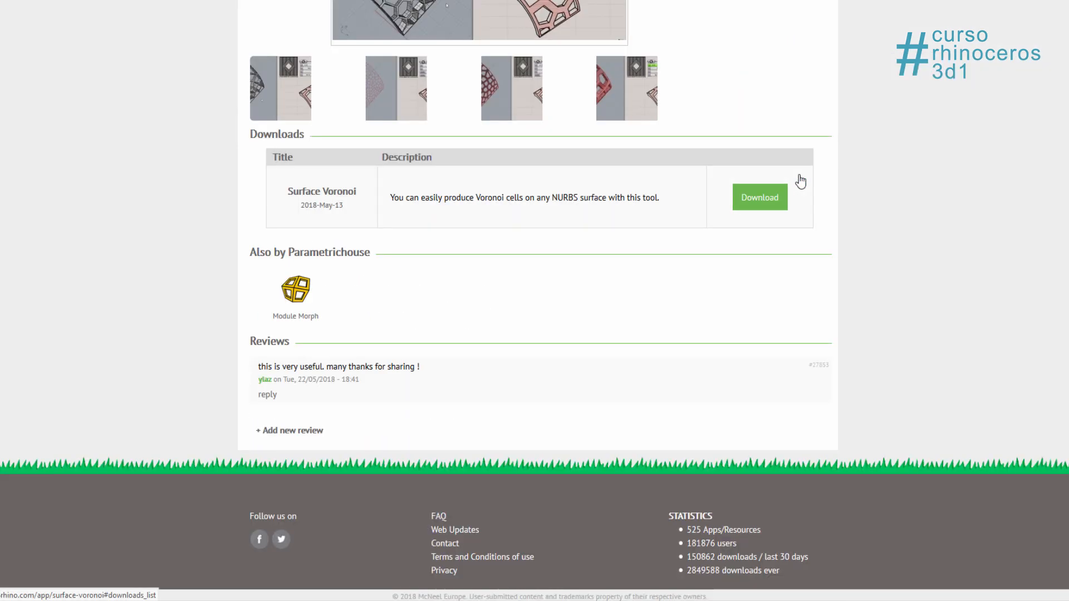
left_click(769, 198)
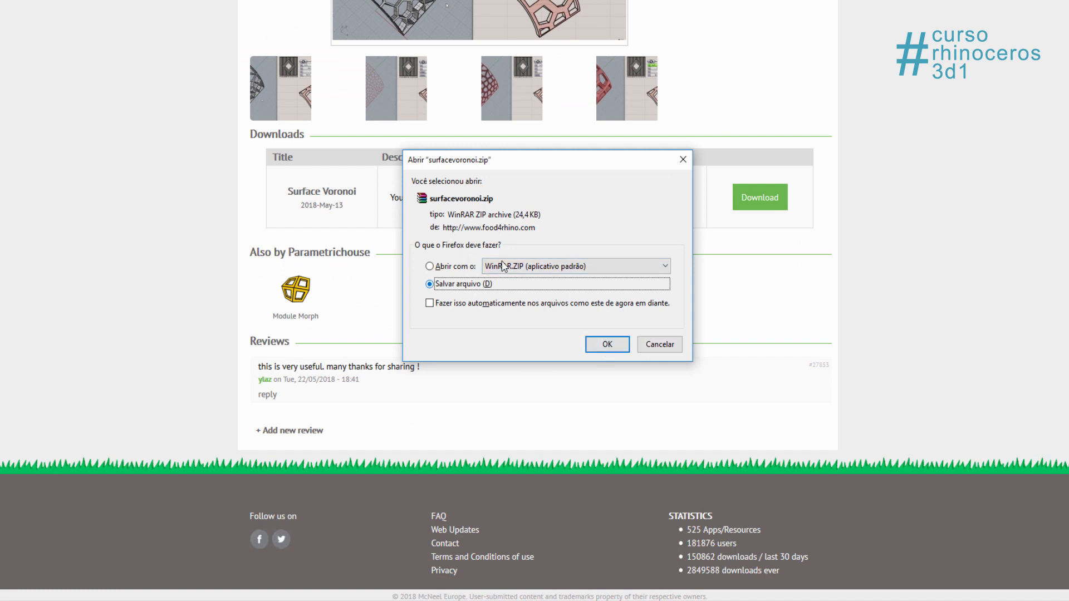
left_click(661, 345)
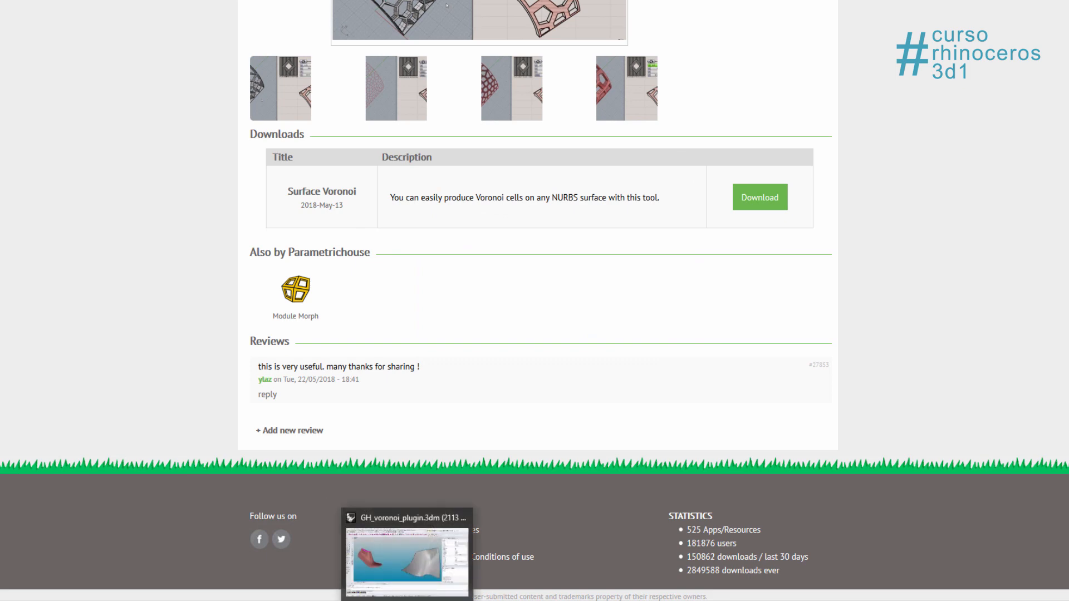
Step: Switch to Rhino, launch Grasshopper and close the surfacevoronoi.zip archive window
left_click(409, 599)
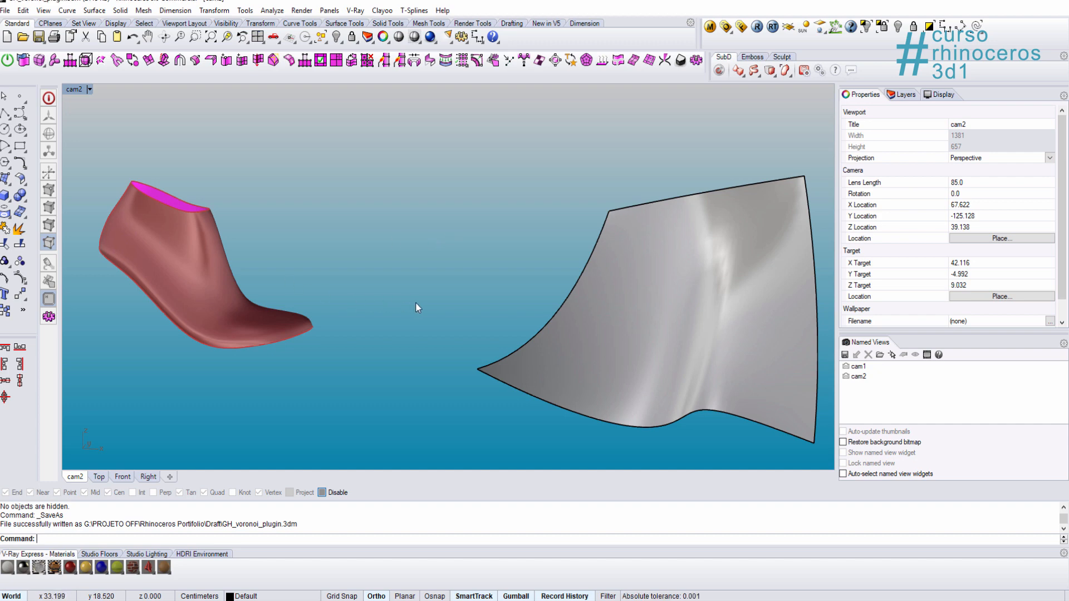
type("Grasshopper")
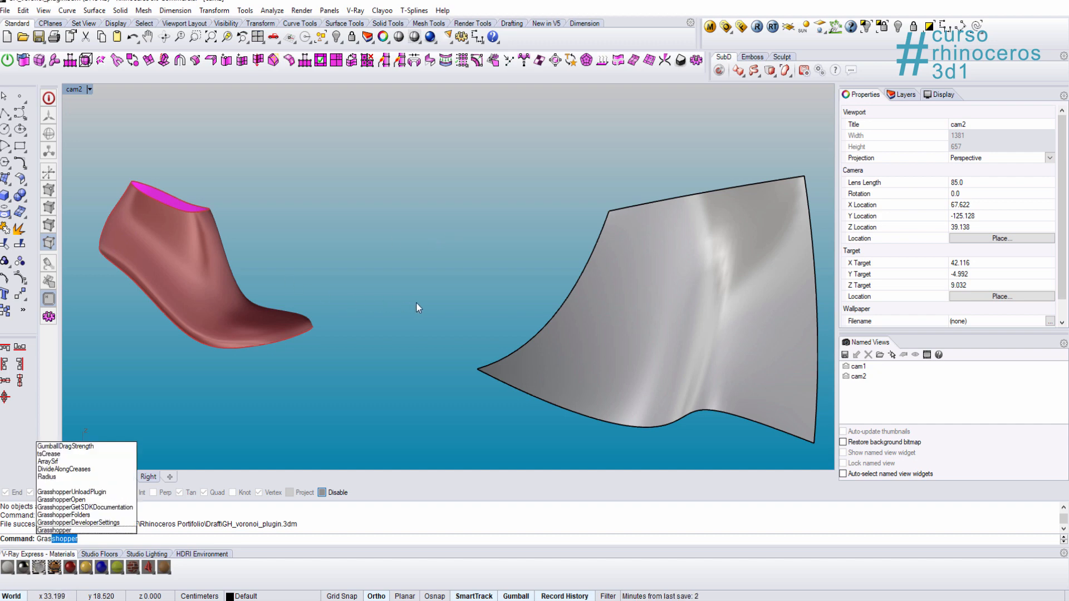
key("Return")
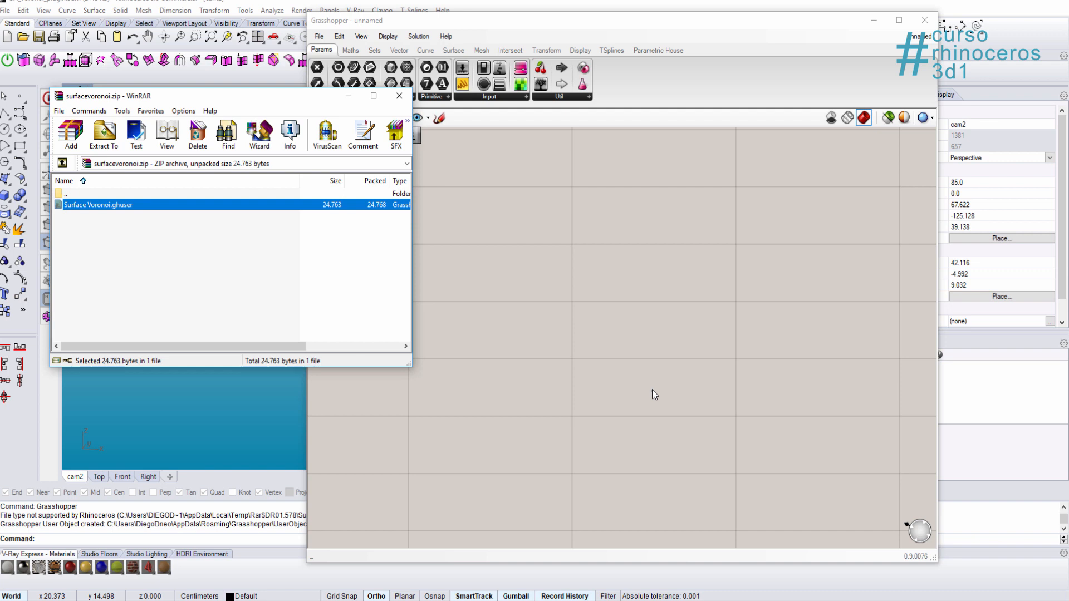
left_click(399, 96)
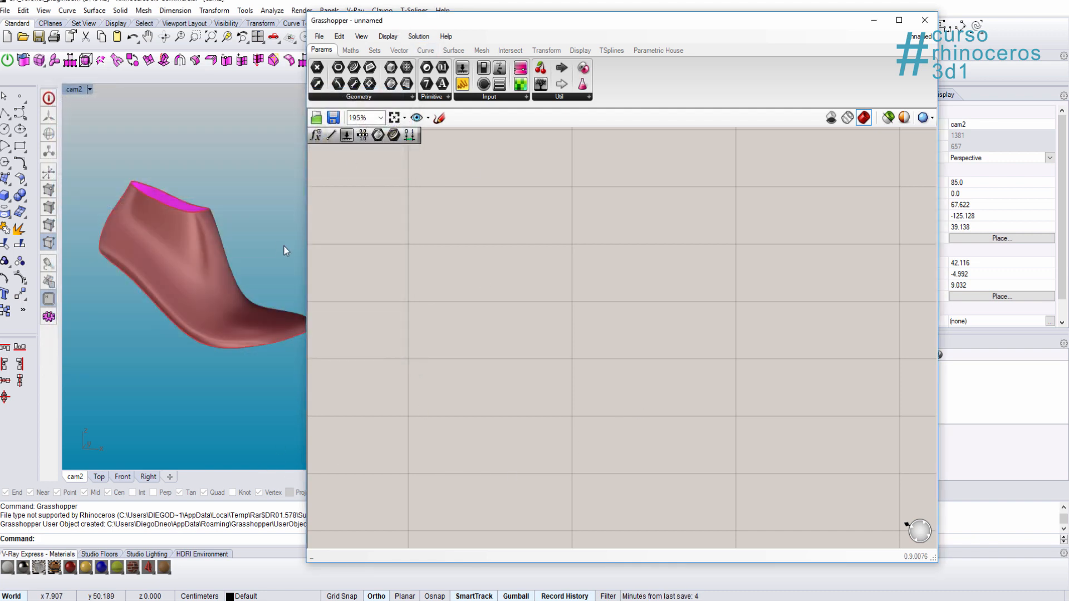
Step: Minimize Grasshopper and inspect the grey curved surface and the red shoe surfaces in the model
left_click(876, 20)
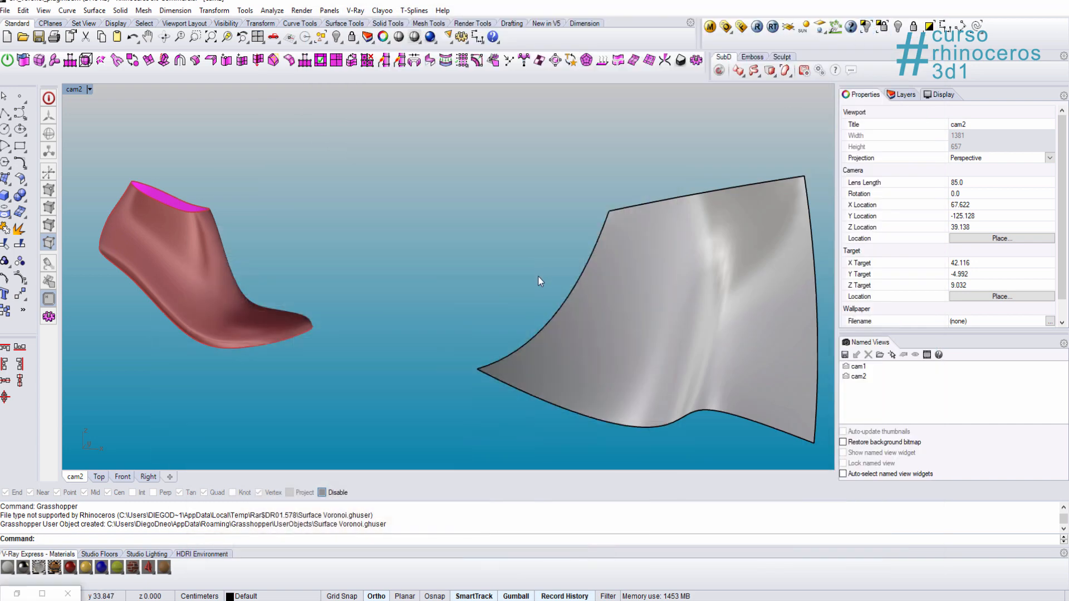
left_click(612, 318)
scroll(225, 311, "down", 3)
left_click(178, 305)
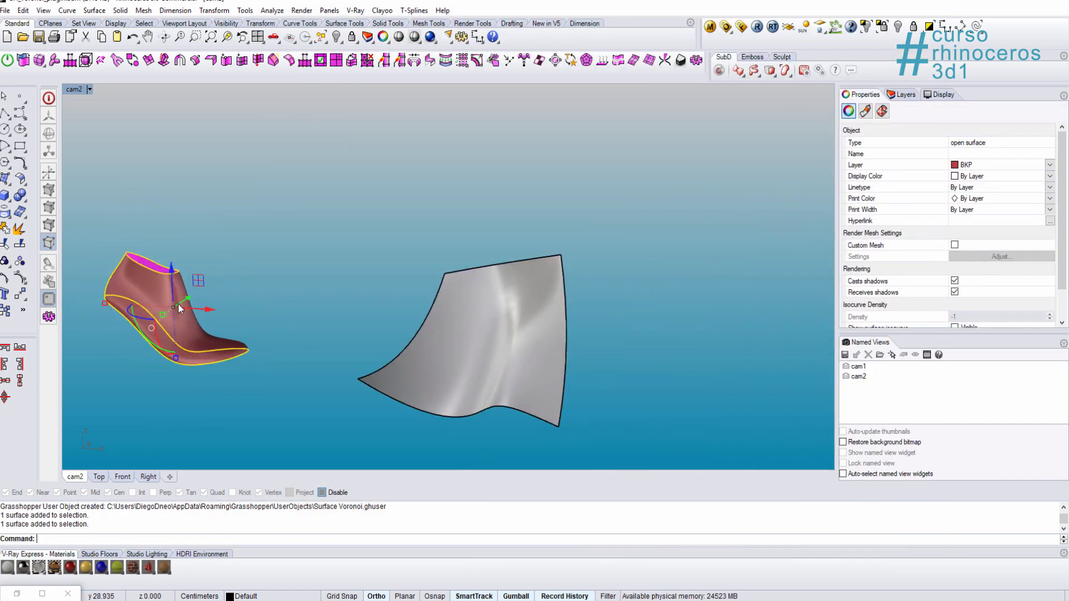
right_click_drag(180, 325, 427, 352)
Step: Move the shoe's sole surface sideways away from the upper, and undo the move
left_click(430, 352)
scroll(430, 348, "up", 5)
right_click_drag(430, 348, 555, 267, "shift")
left_click(555, 263)
left_click_drag(495, 227, 640, 250)
left_click(566, 333)
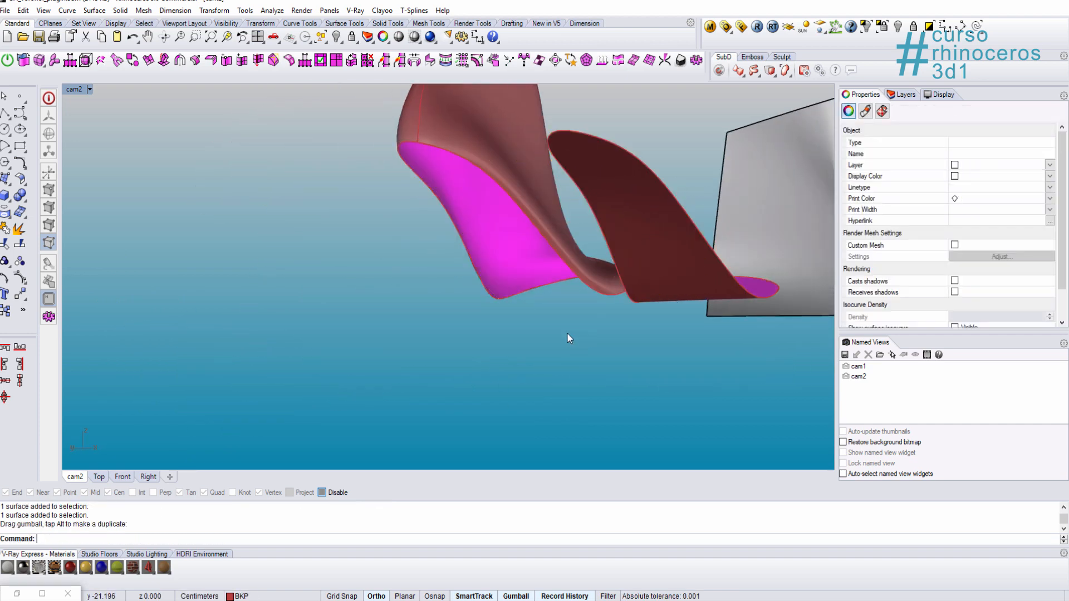
right_click_drag(567, 333, 476, 243)
key("ctrl+z")
Step: Join the shoe's upper and sole surfaces, and explode the polysurface again
left_click_drag(628, 260, 500, 384)
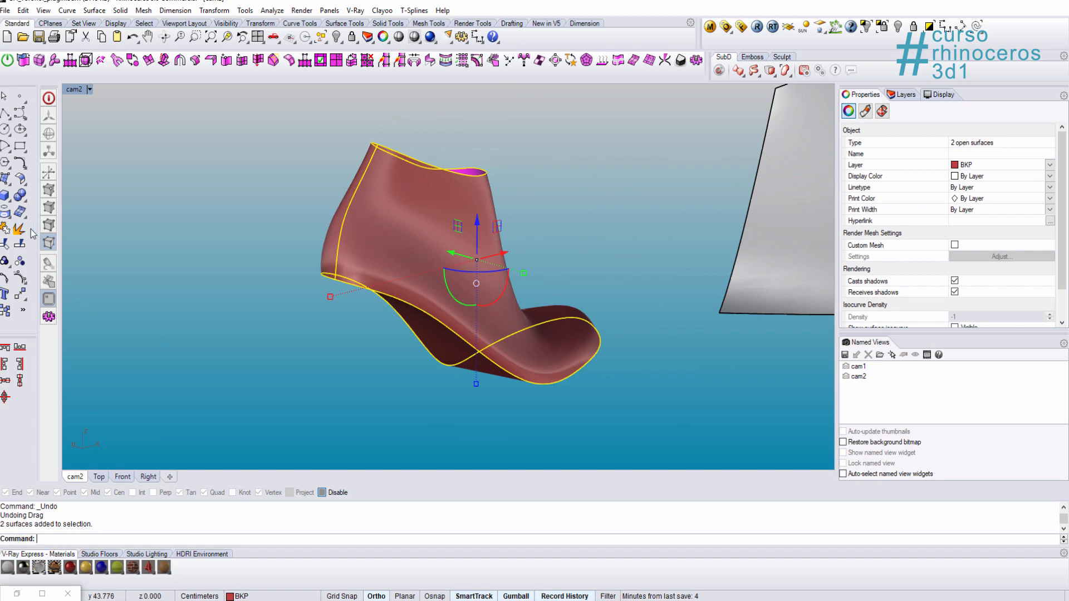
left_click(5, 229)
left_click(489, 272)
key("ctrl+e")
left_click(560, 224)
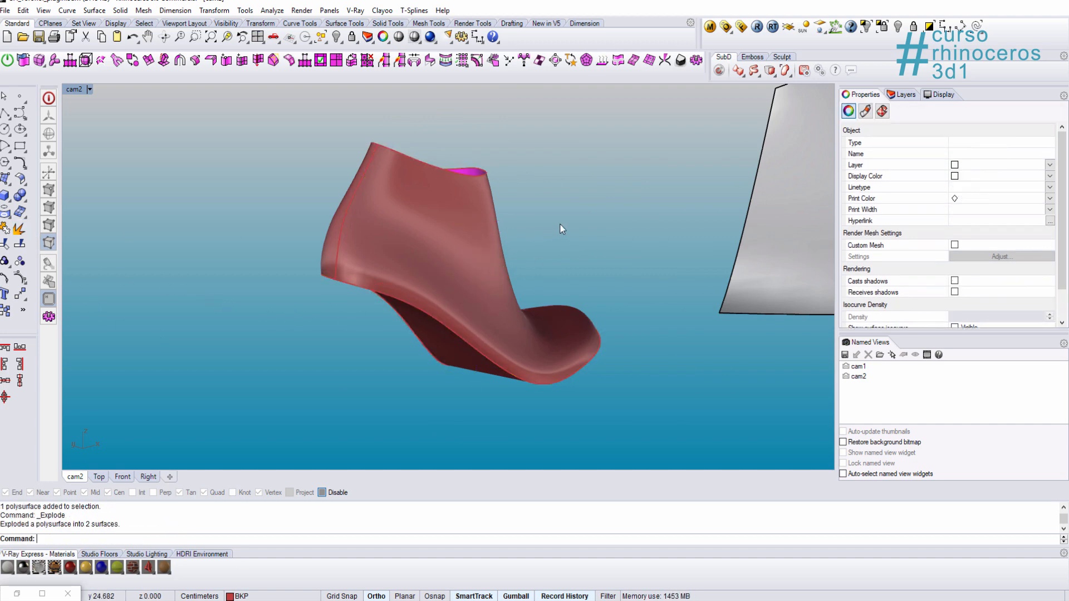
Step: Move the shoe's upper surface away from the sole, and undo the move
right_click_drag(560, 224, 452, 226)
left_click(232, 239)
right_click_drag(231, 238, 399, 202)
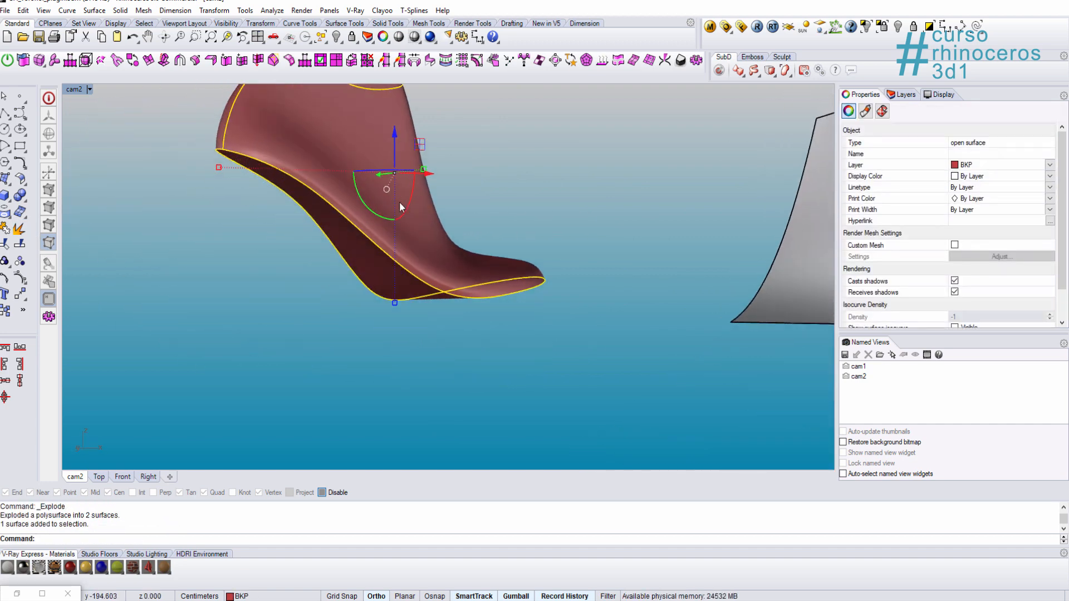
left_click_drag(425, 177, 536, 212)
right_click_drag(536, 213, 506, 356)
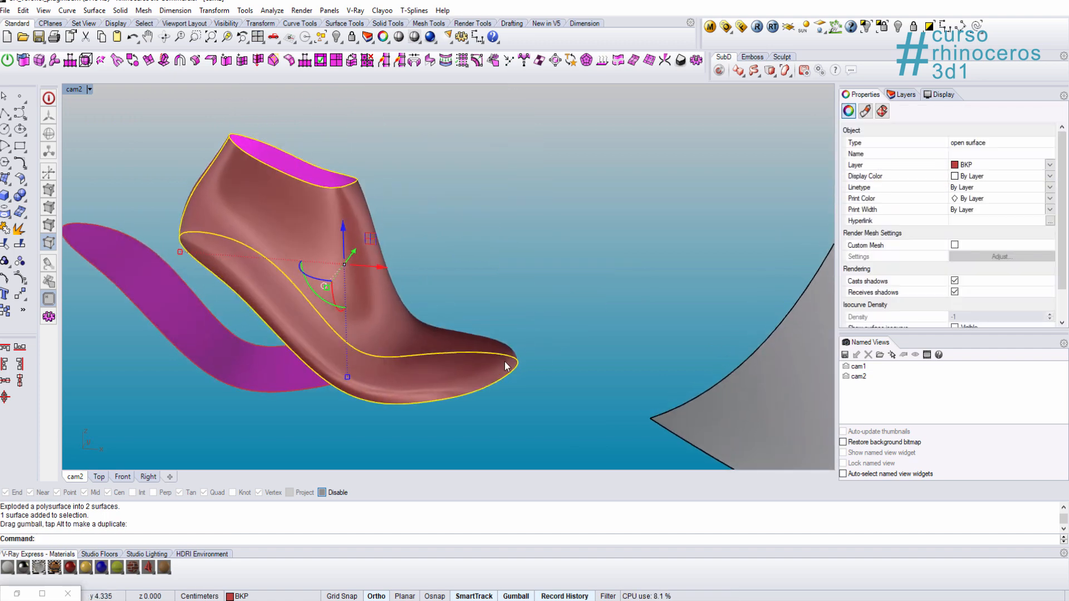
key("ctrl+z")
Step: Check the shoe and the grey curved surface from another angle, selecting each one in turn
scroll(508, 340, "down", 5)
right_click_drag(605, 334, 508, 325)
left_click(269, 280)
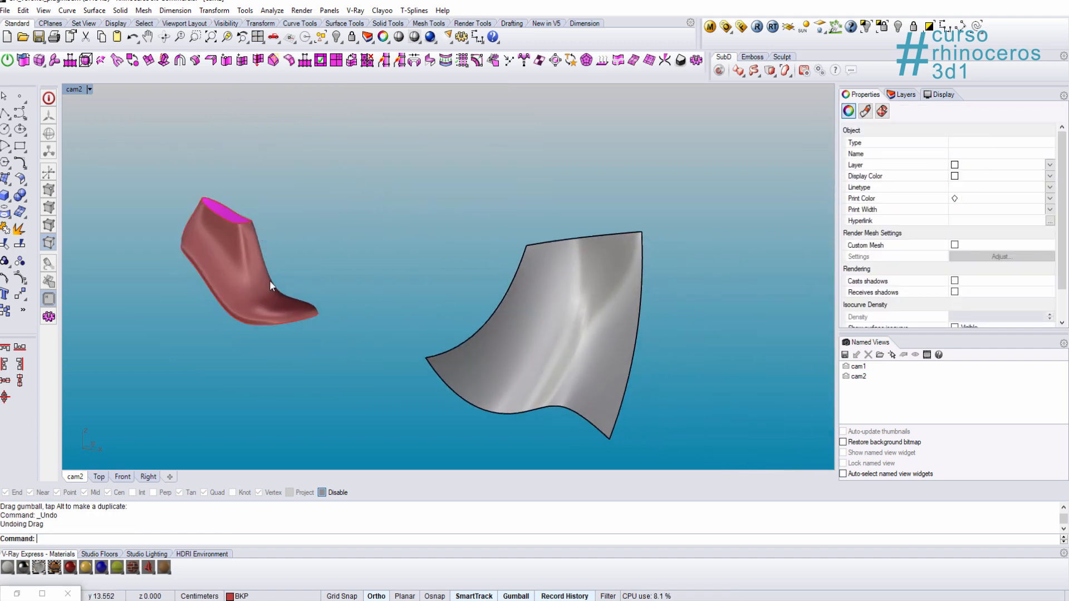
left_click(218, 315)
right_click_drag(218, 316, 455, 323)
left_click(520, 310)
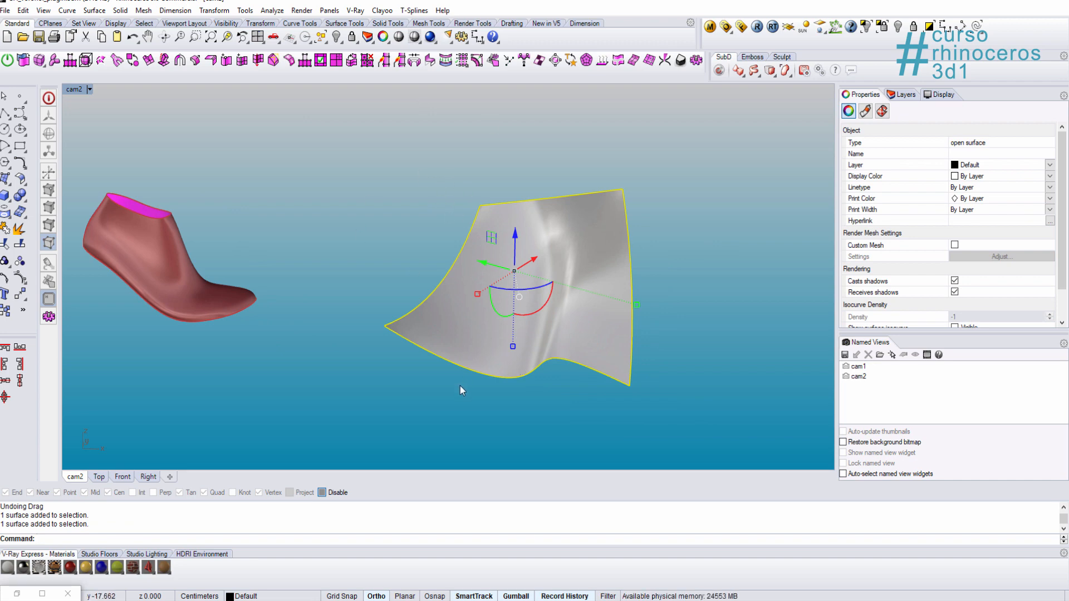
Step: Restore the Grasshopper window with its empty canvas ready for components
left_click(17, 594)
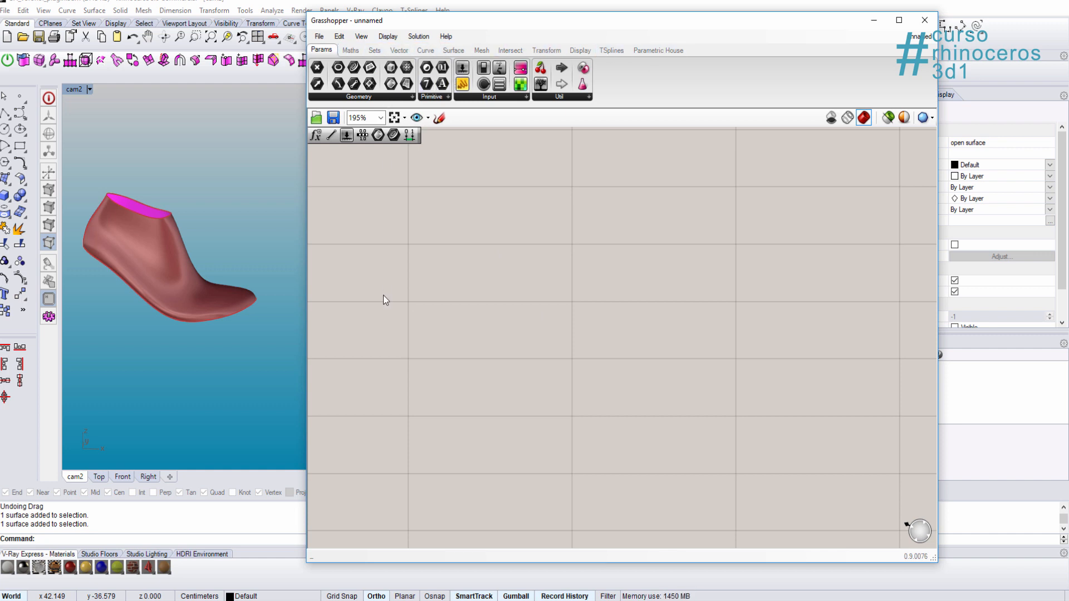
scroll(390, 322, "down", 5)
scroll(428, 315, "down", 5)
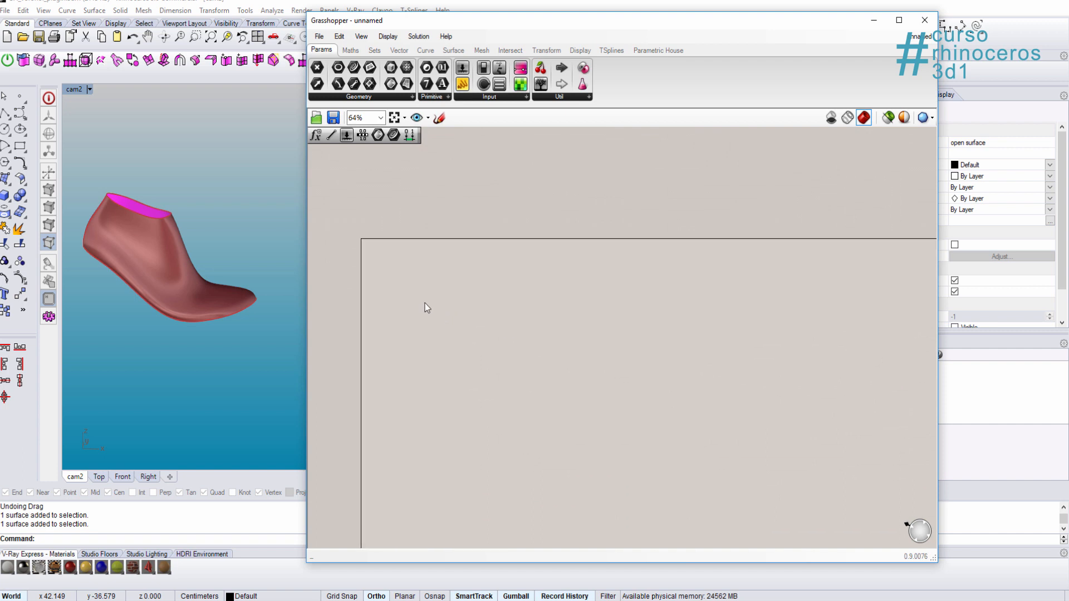
scroll(440, 312, "up", 5)
right_click_drag(418, 298, 544, 269)
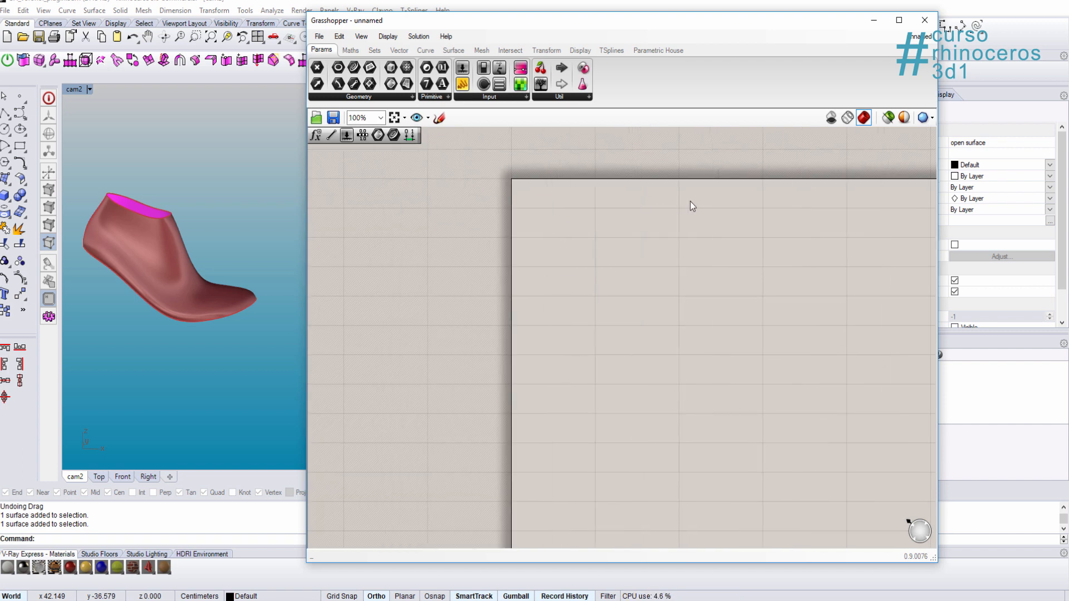
left_click(2, 448)
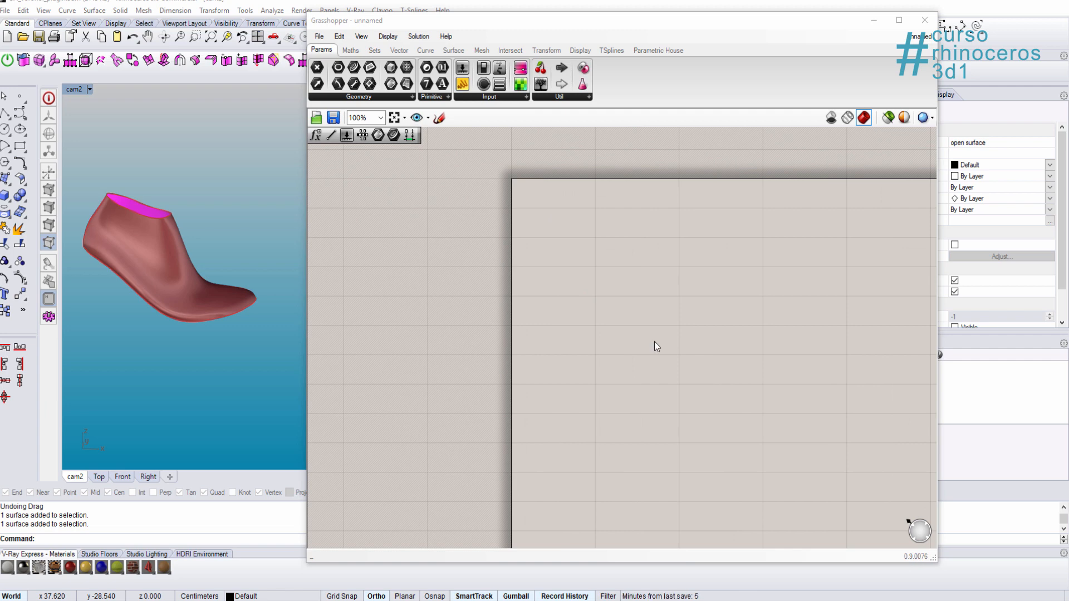
left_click(319, 36)
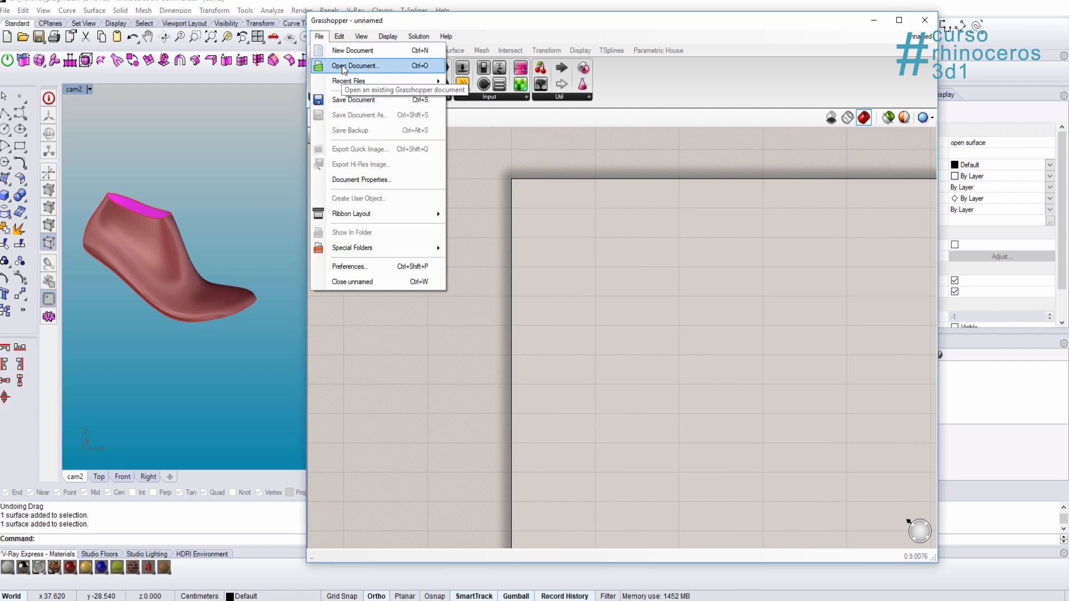
left_click(678, 225)
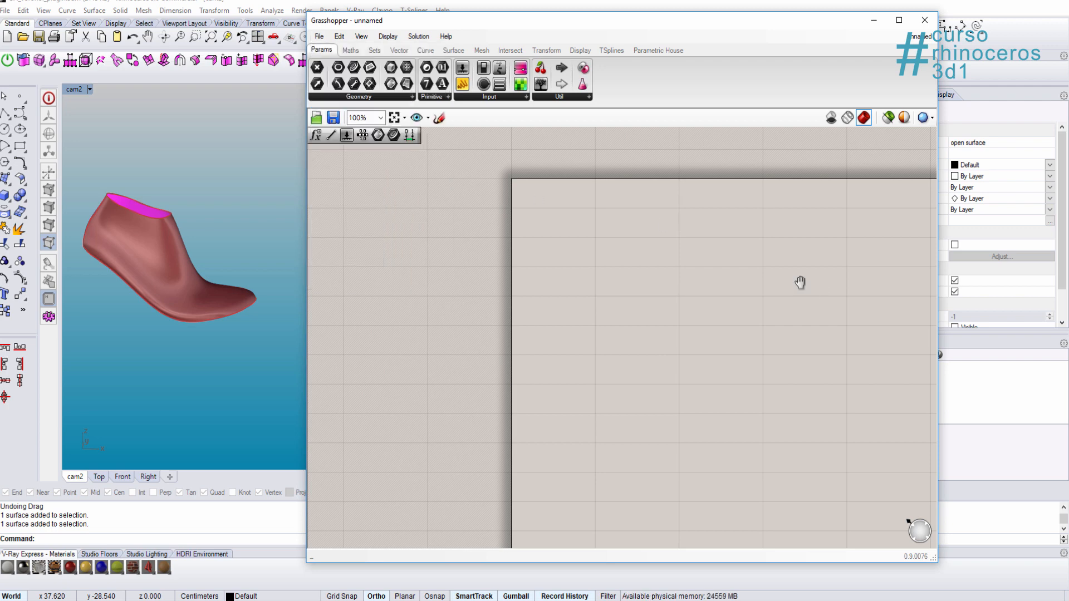
right_click_drag(800, 283, 712, 271)
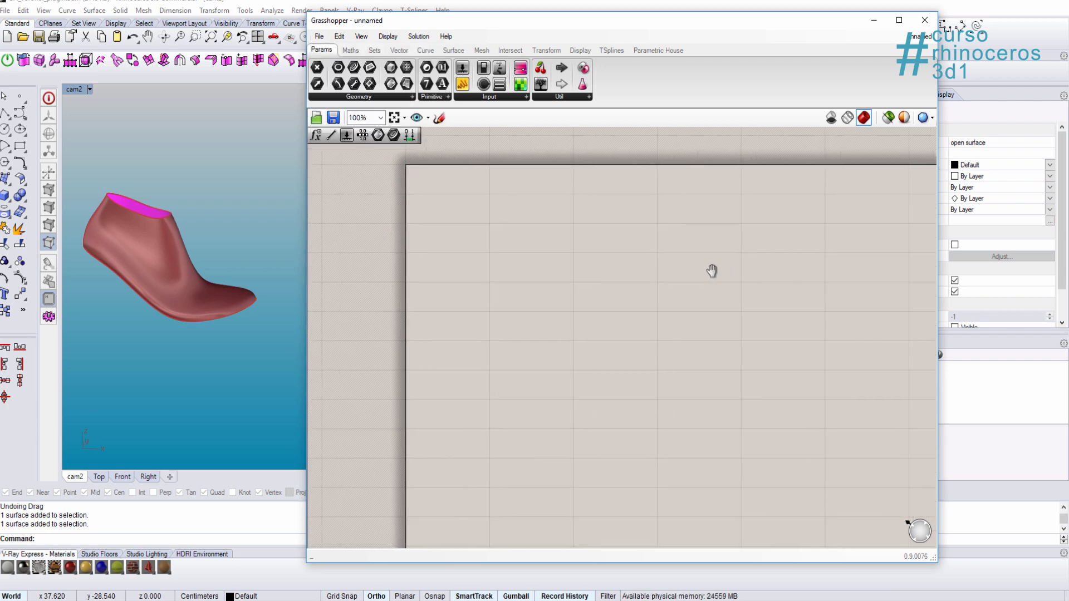
double_click(561, 296)
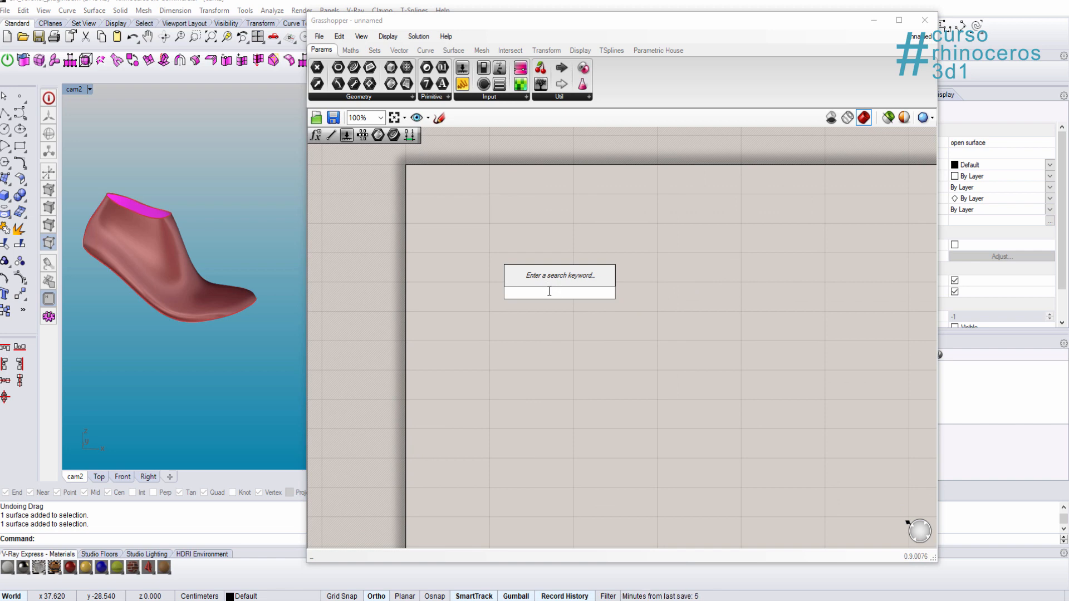
type("curv")
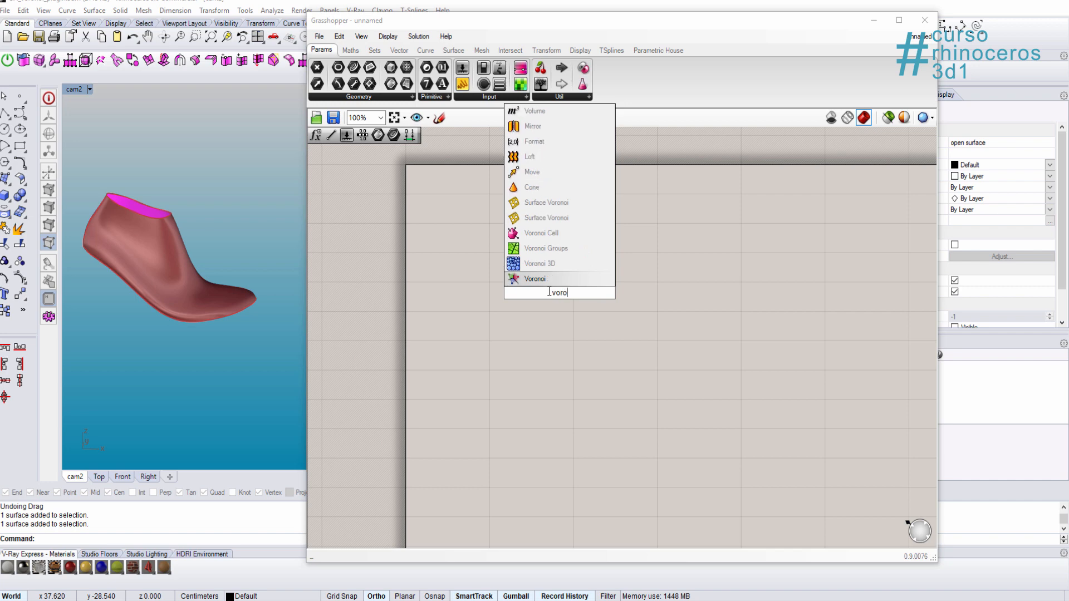
key("Escape")
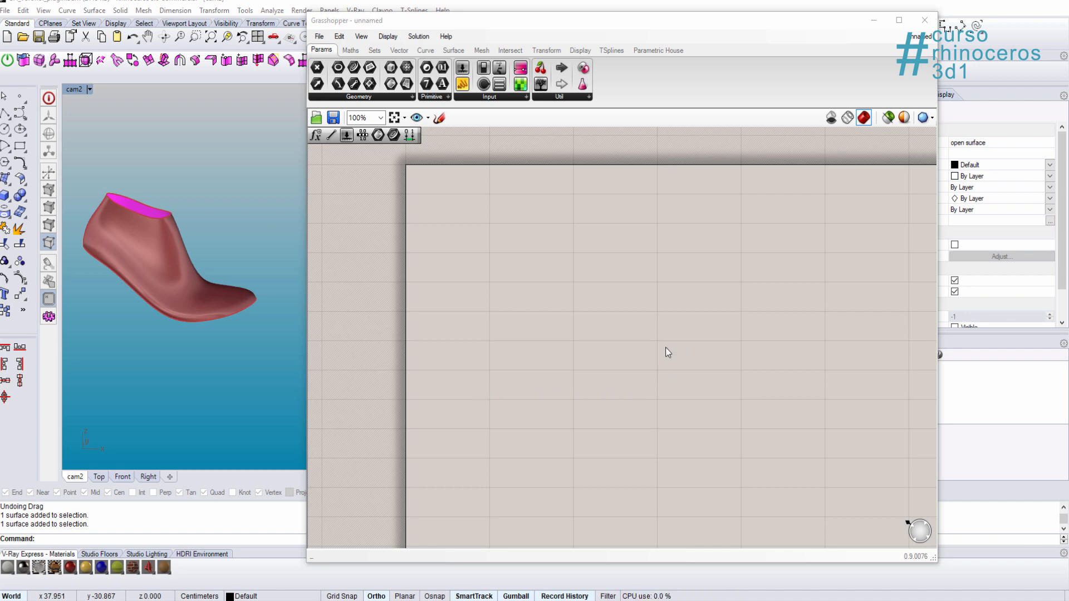
Step: Search the component library for "voronoi" and place the Surface Voronoi component on the canvas
double_click(538, 295)
type("voronoi")
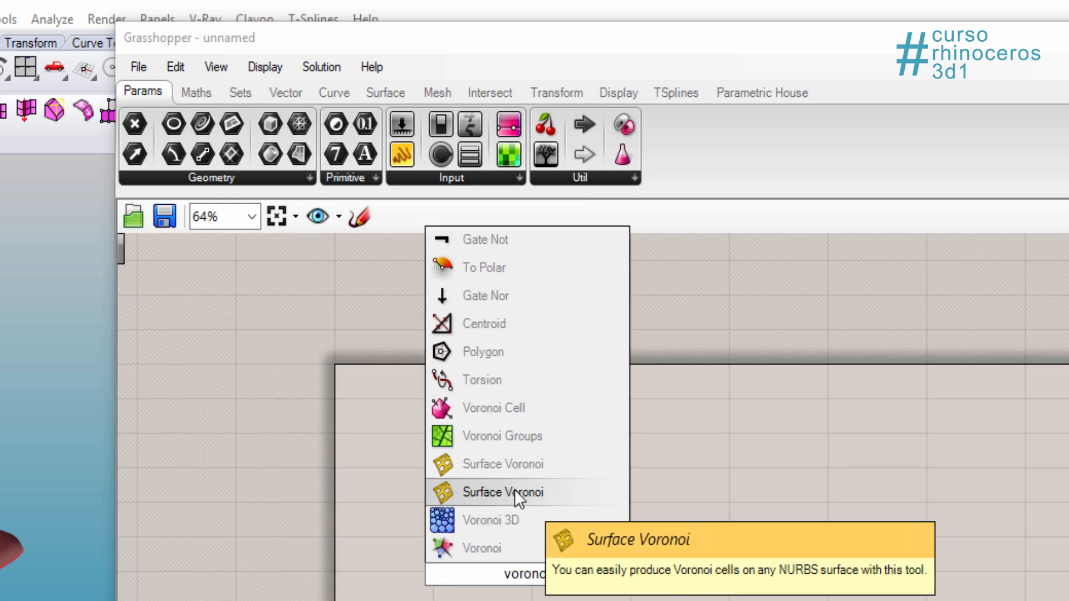
left_click(515, 490)
right_click_drag(638, 599, 477, 594)
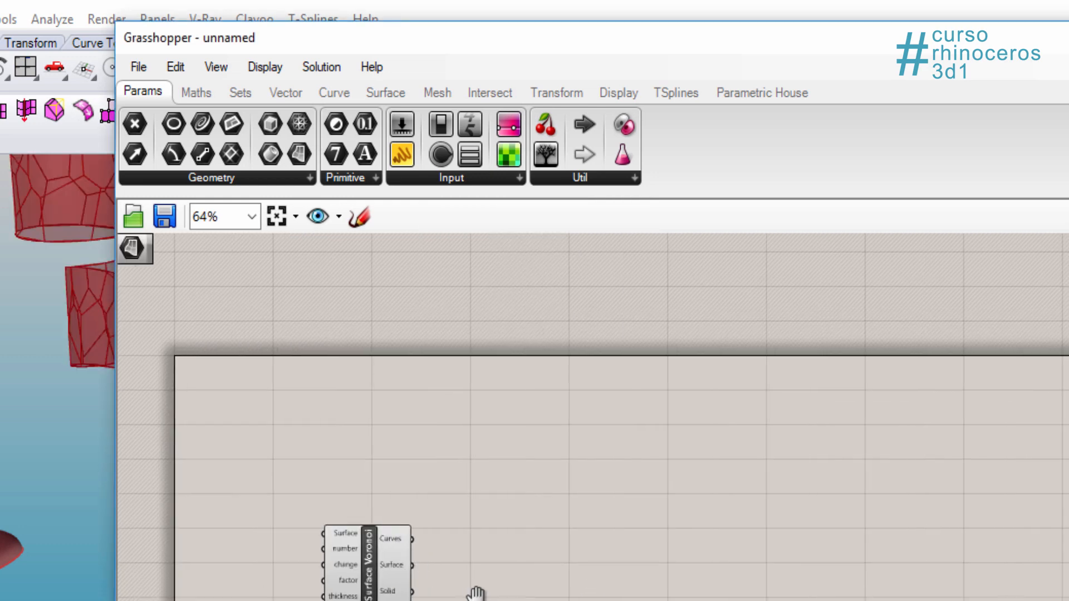
scroll(365, 562, "up", 3)
left_click_drag(367, 568, 699, 600)
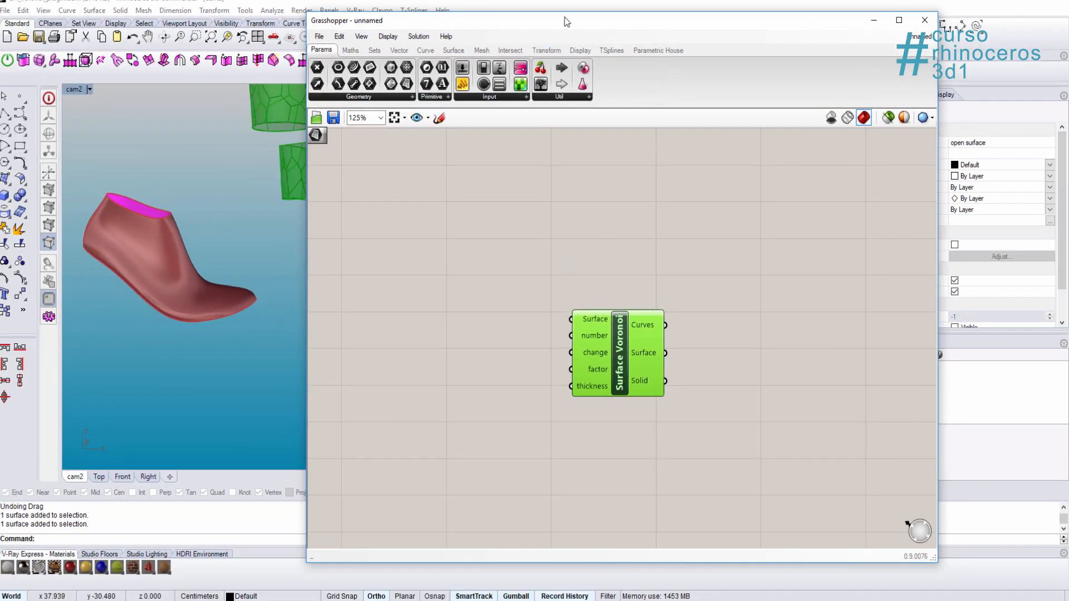
Step: Resize and reposition the Grasshopper window beside the model, and switch Rhino to four viewports with cam2 widened
left_click_drag(567, 20, 641, 20)
left_click_drag(381, 562, 586, 545)
double_click(79, 88)
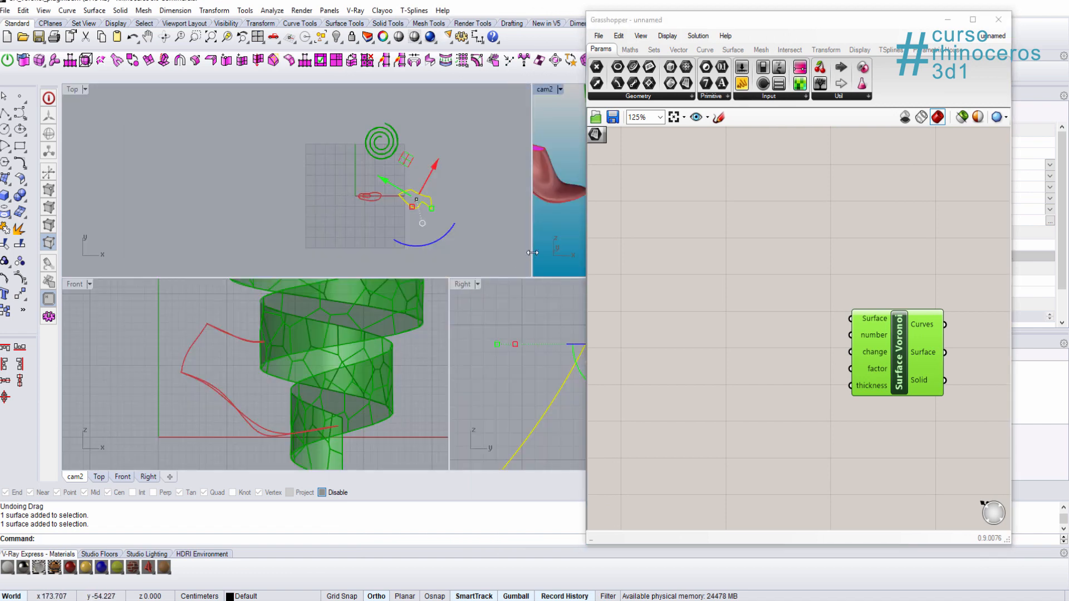
mouse_move(513, 263)
left_mouse_down()
mouse_move(468, 263)
mouse_move(495, 264)
left_mouse_up()
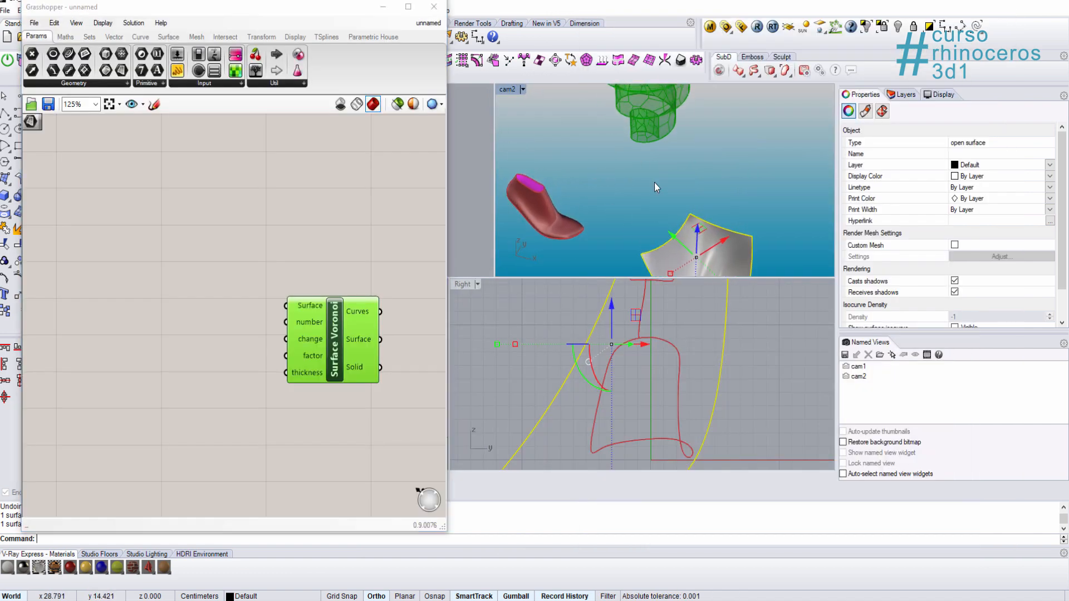
left_click(655, 182)
Step: Reposition the Surface Voronoi component on the canvas and deselect it
left_click_drag(333, 335, 278, 305)
left_click(390, 249)
scroll(367, 283, "down", 2)
Step: Examine the Voronoi cell preview on the spiral surface from several angles in the cam2 viewport
right_click_drag(689, 157, 710, 106)
scroll(637, 197, "down", 4)
key("F7")
scroll(774, 192, "up", 6)
scroll(590, 100, "up", 8)
right_click_drag(590, 99, 653, 105)
scroll(653, 131, "down", 6)
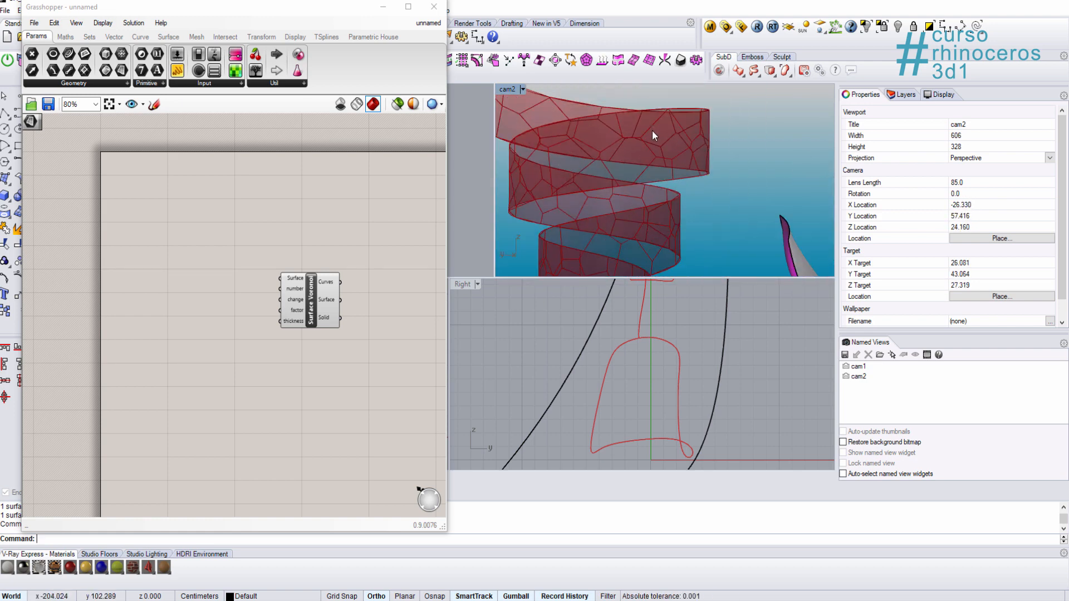
right_click_drag(677, 170, 629, 146)
scroll(620, 139, "up", 6)
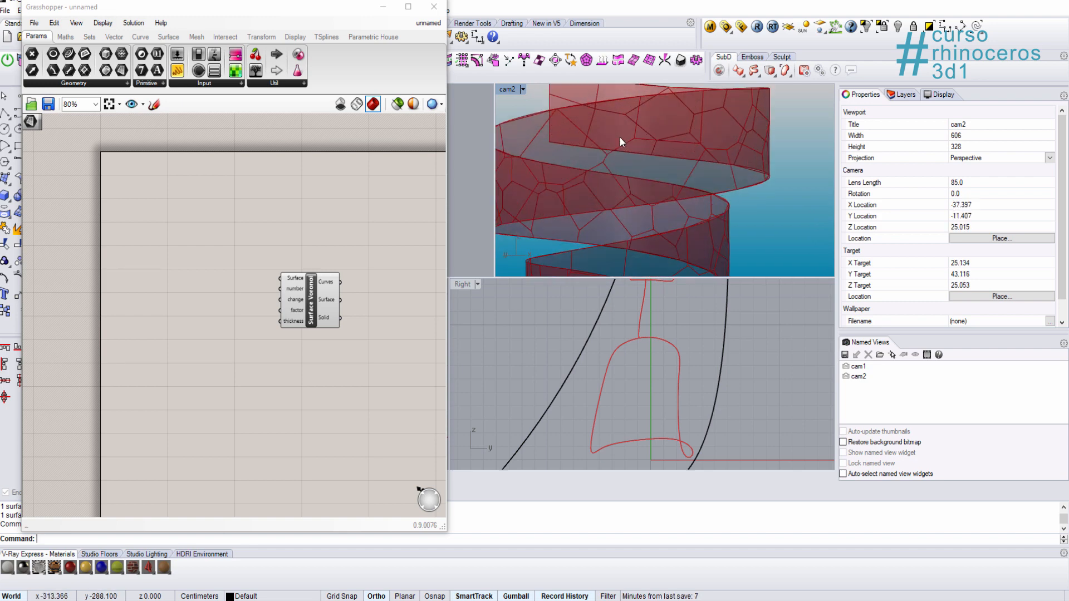
scroll(722, 152, "down", 9)
right_click_drag(723, 154, 649, 192)
scroll(658, 185, "up", 7)
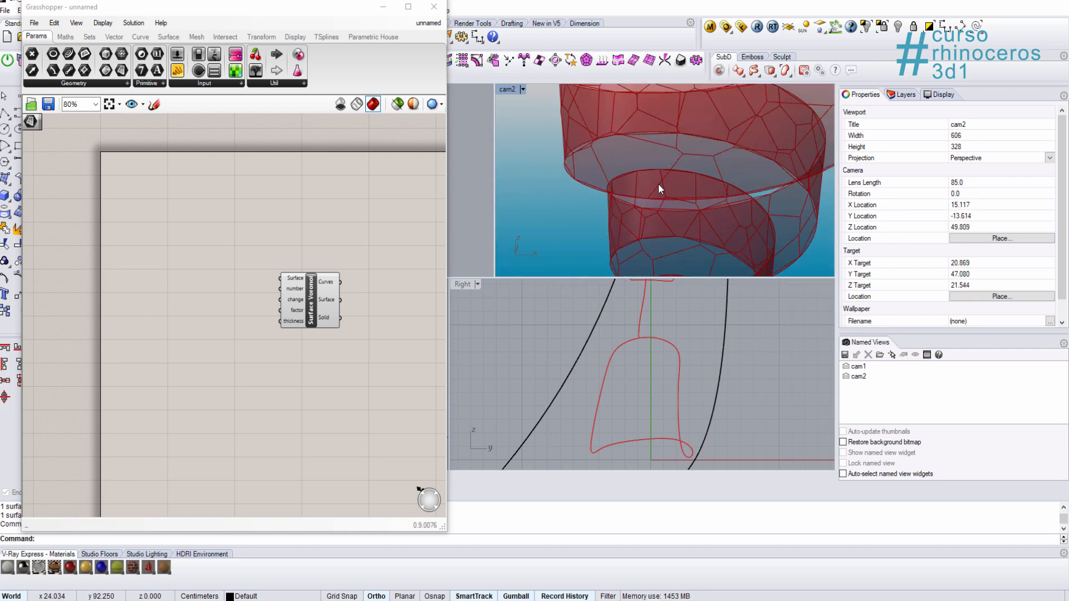
Step: Search the component library for "srf" and place a Surface parameter beside the Surface Voronoi component
scroll(688, 165, "down", 7)
right_click_drag(688, 163, 593, 146)
scroll(619, 222, "down", 10)
right_click_drag(632, 231, 708, 204, "shift")
scroll(654, 208, "up", 7)
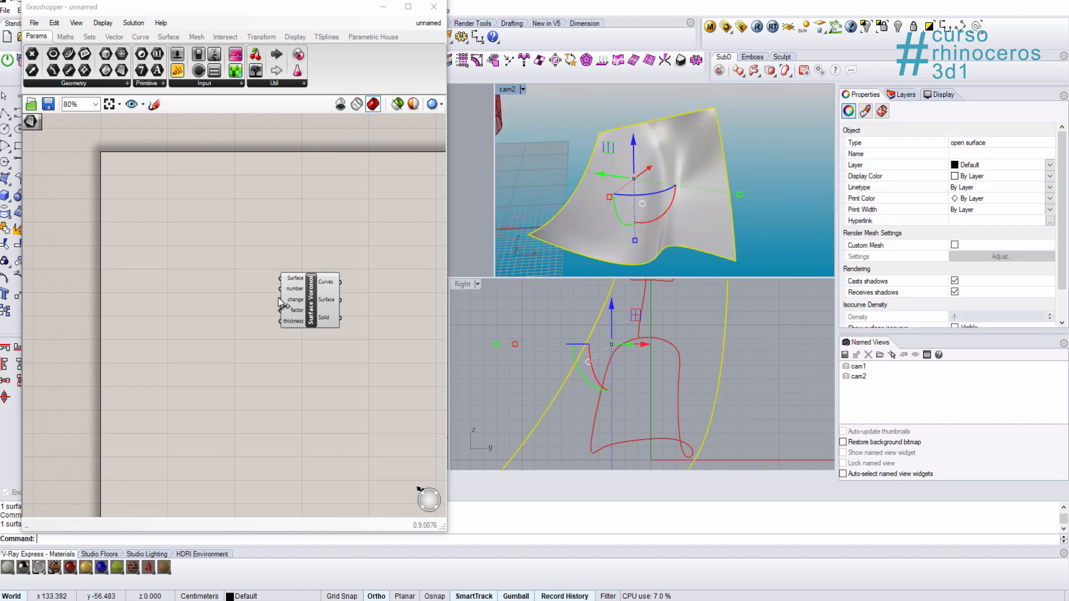
key("Escape")
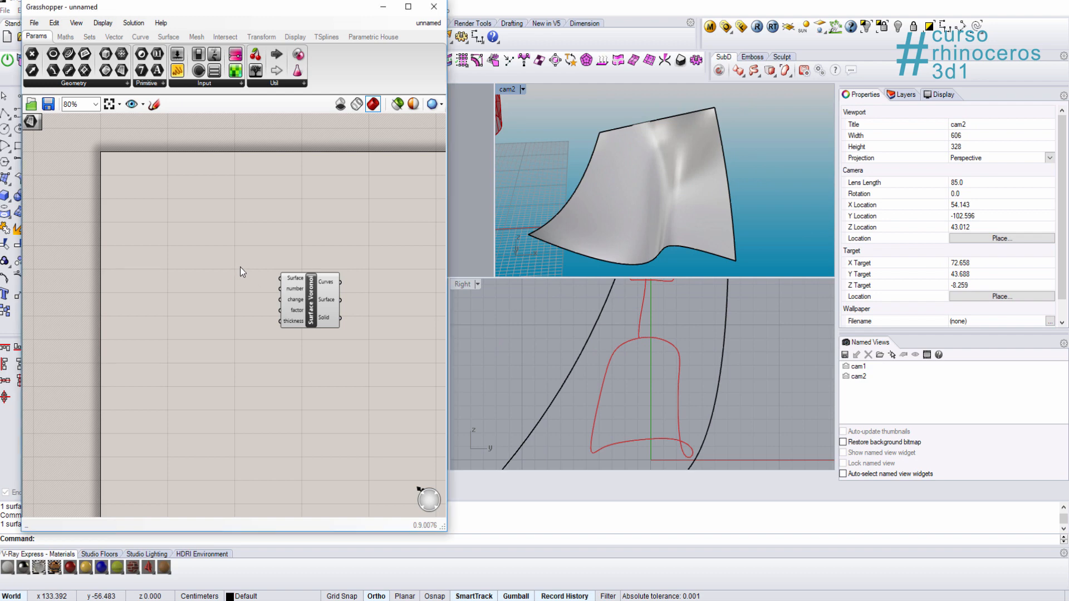
double_click(240, 266)
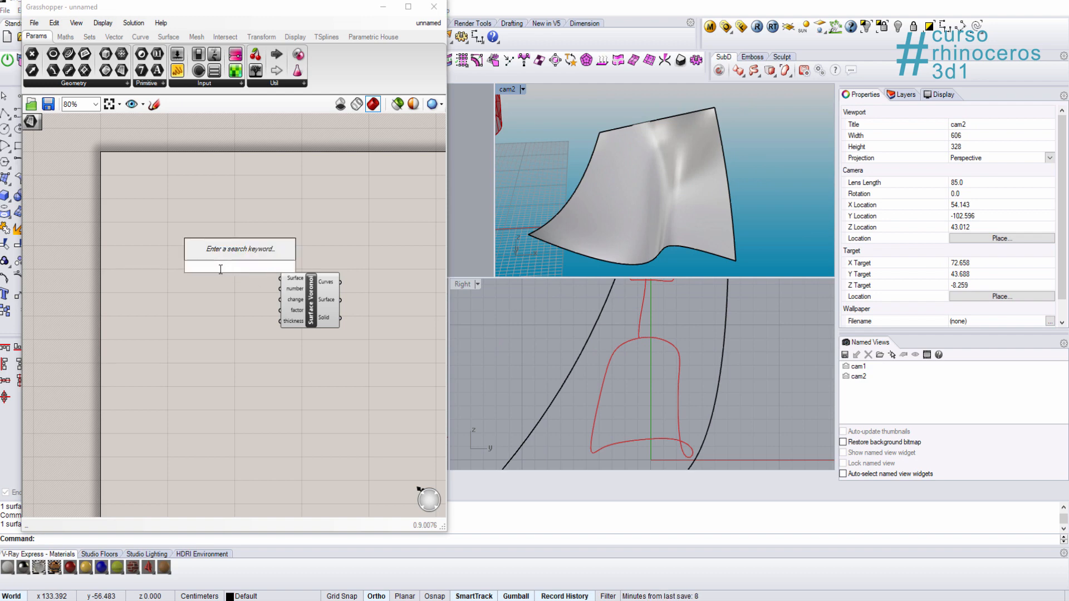
type("srf")
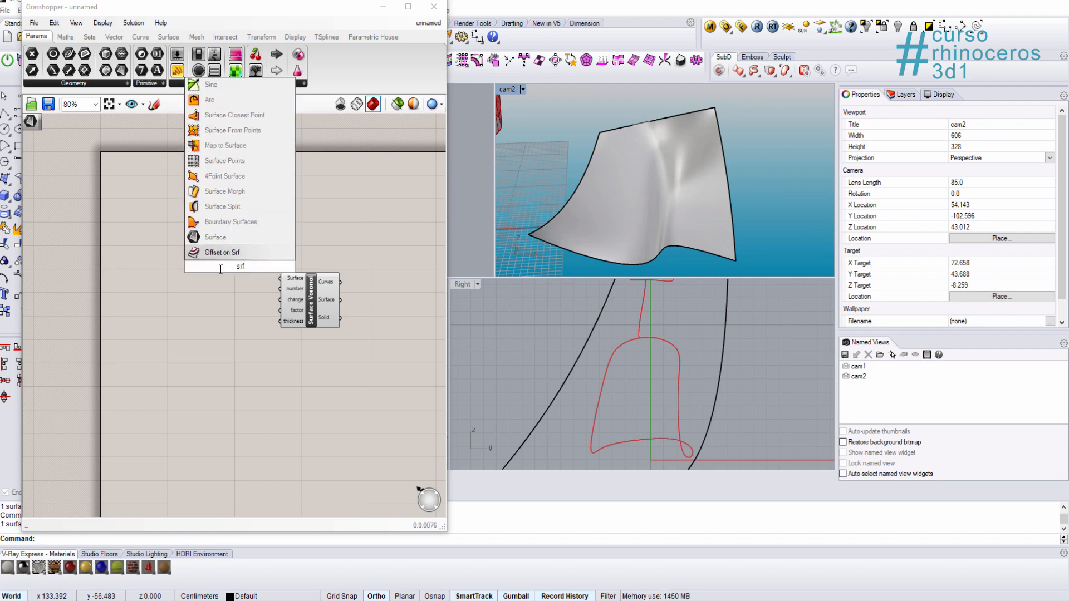
left_click(219, 240)
scroll(248, 290, "up", 5)
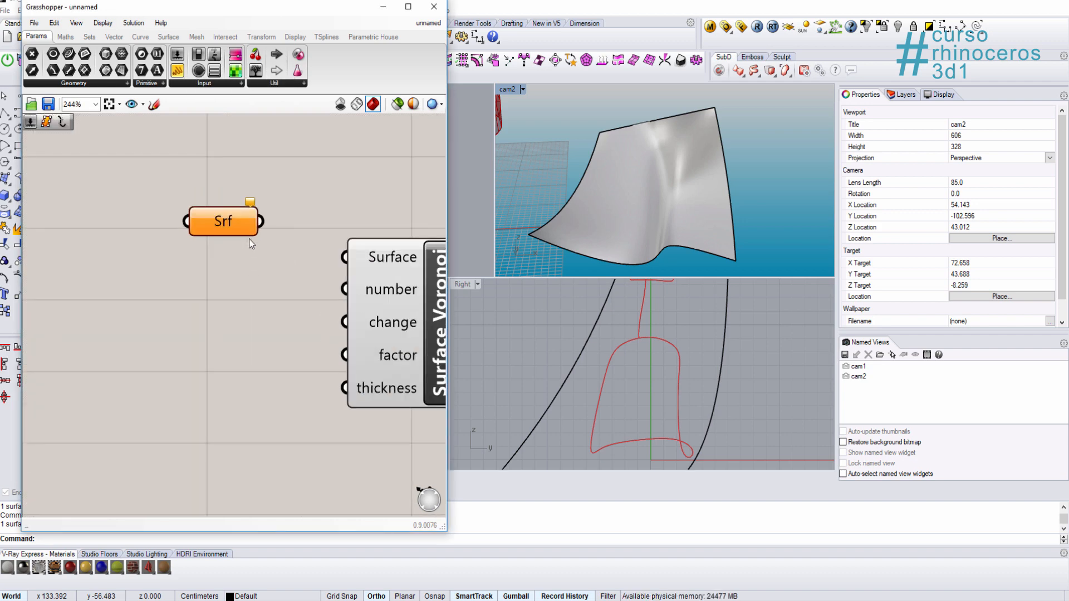
Step: Reference the curved open surface in the Srf parameter as its single surface
left_click(251, 205)
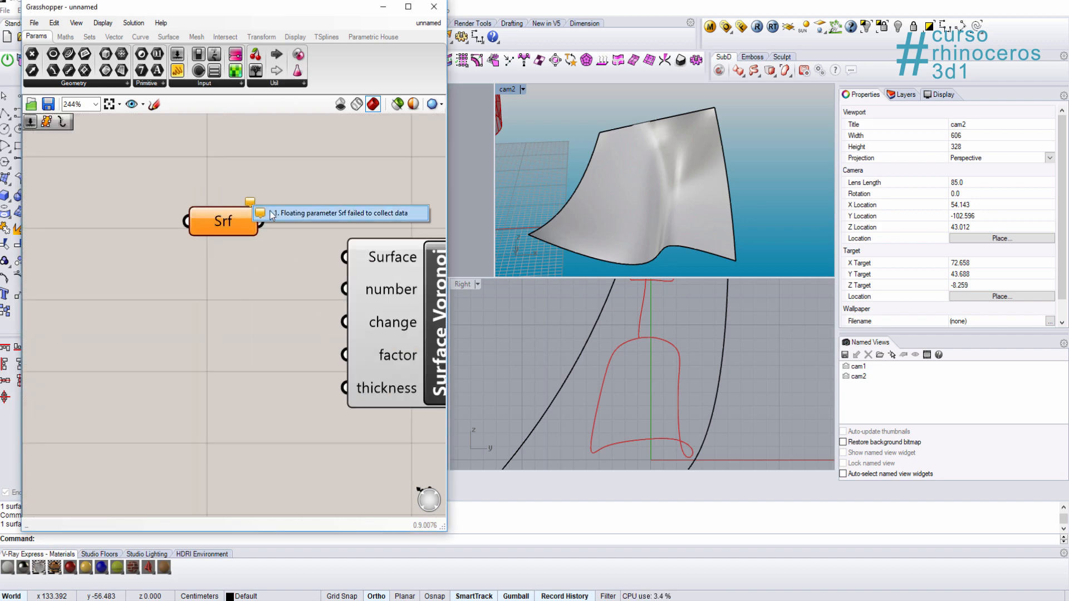
left_click(325, 214)
scroll(254, 240, "down", 4)
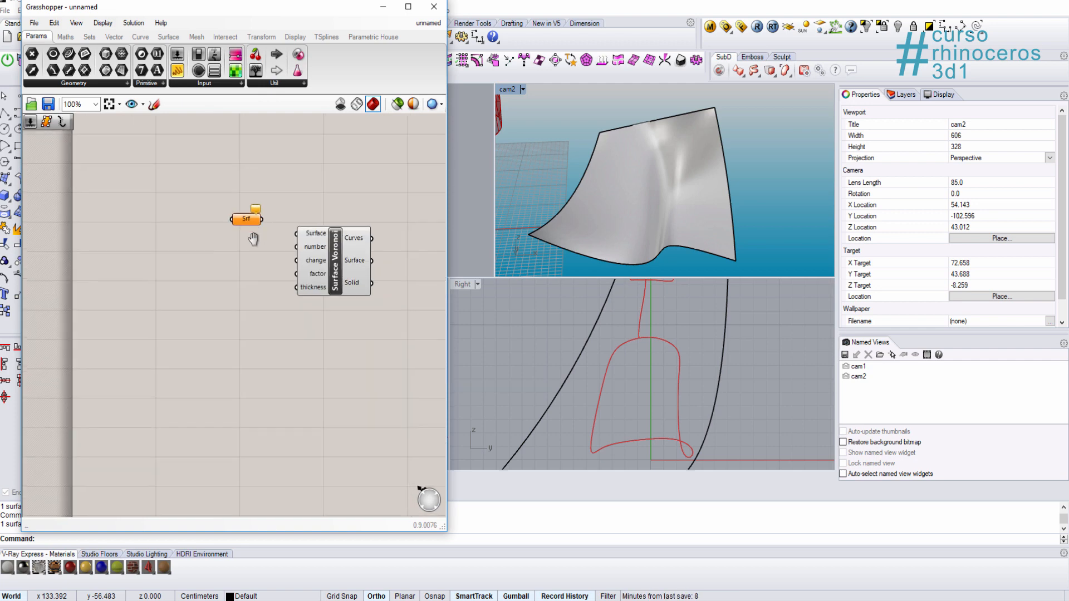
right_click_drag(253, 239, 215, 271)
left_click(642, 205)
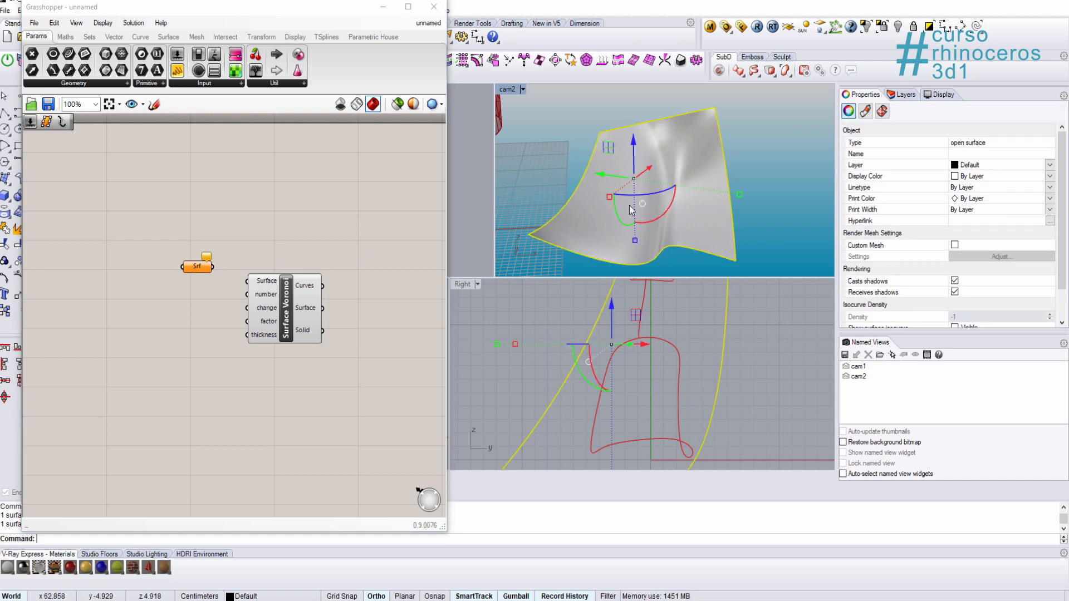
left_click(571, 159)
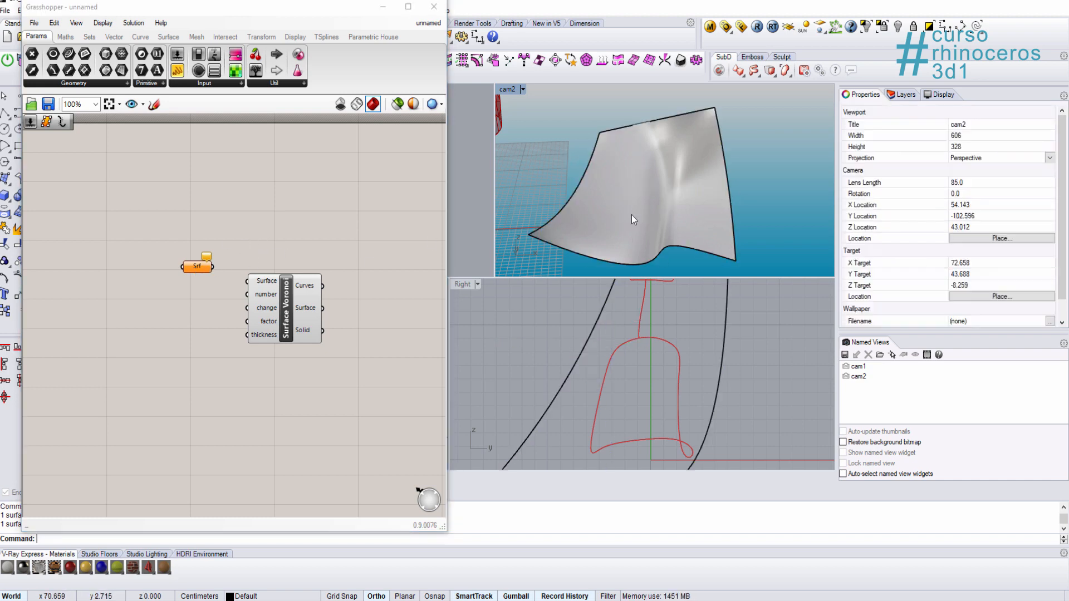
scroll(618, 213, "down", 8)
right_click_drag(604, 213, 595, 215)
scroll(595, 215, "up", 5)
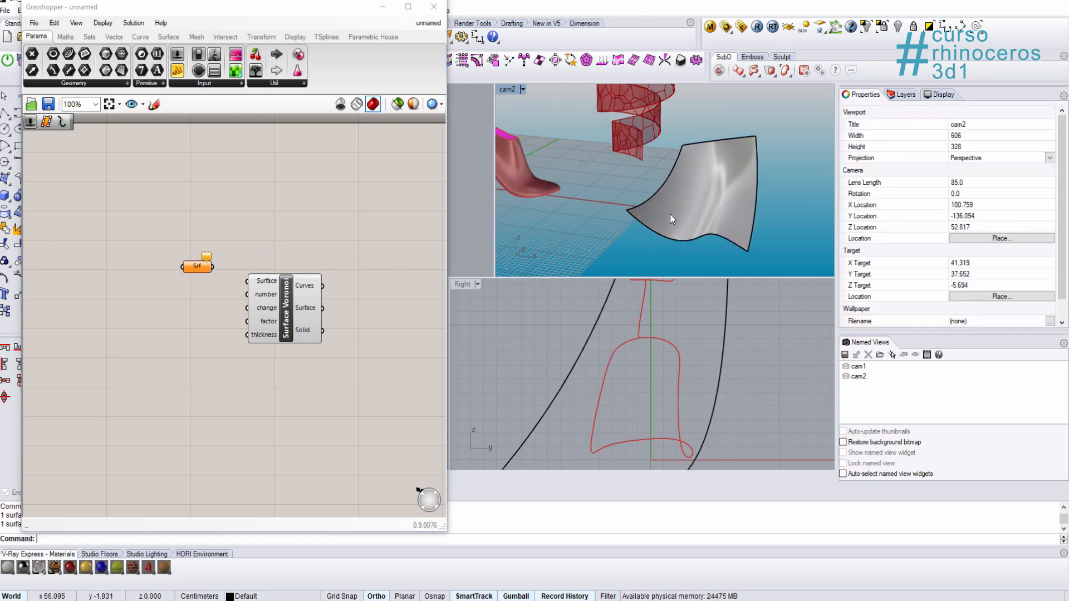
right_click(204, 268)
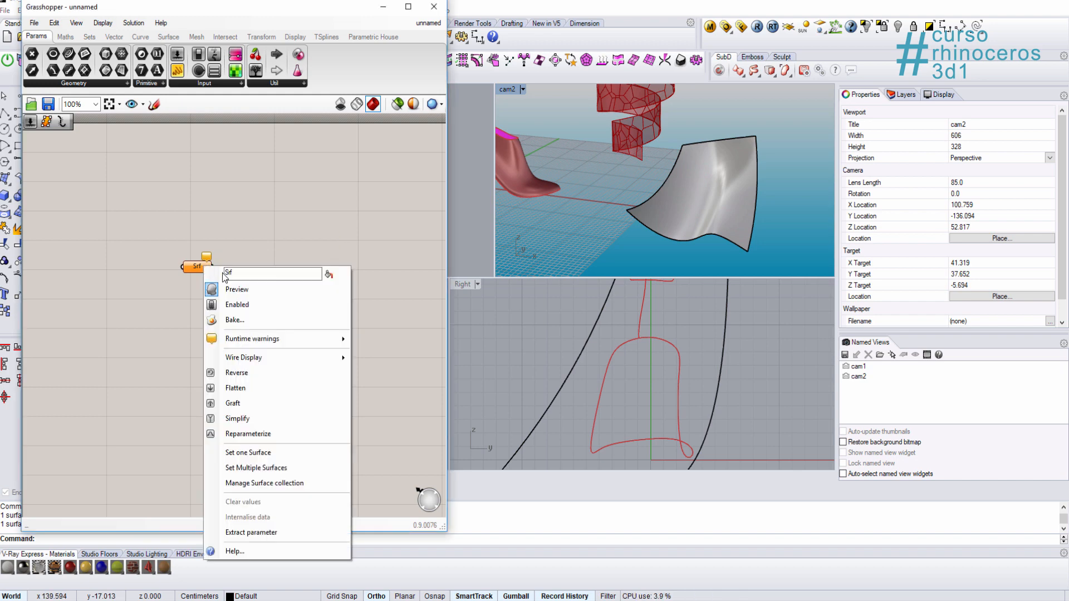
left_click(243, 453)
left_click(707, 191)
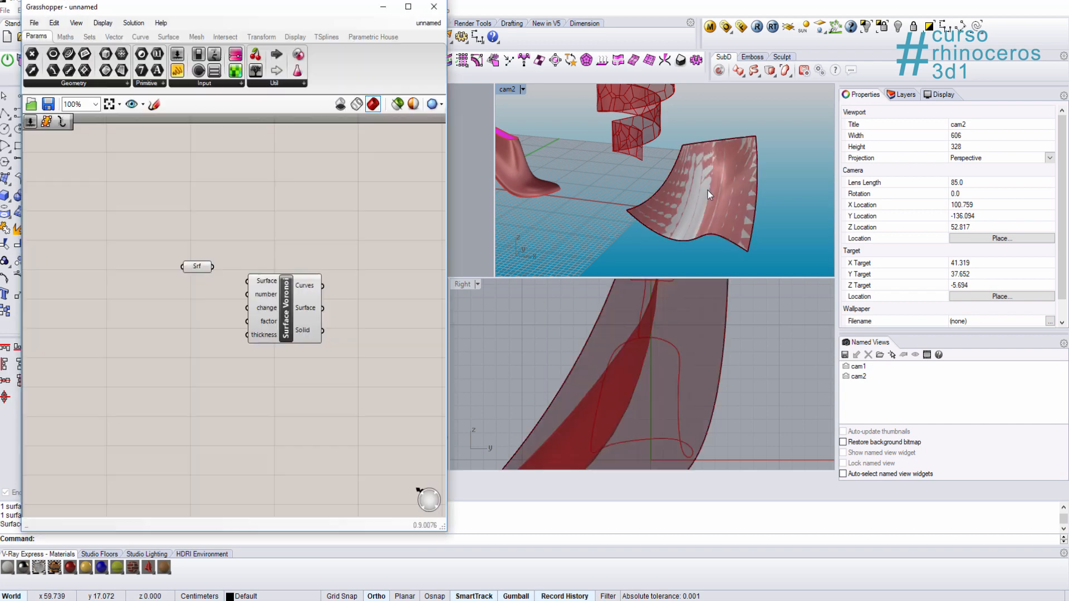
Step: Hide the referenced surface in Rhino, then select the Srf parameter to highlight its preview in cam2
scroll(740, 188, "up", 2)
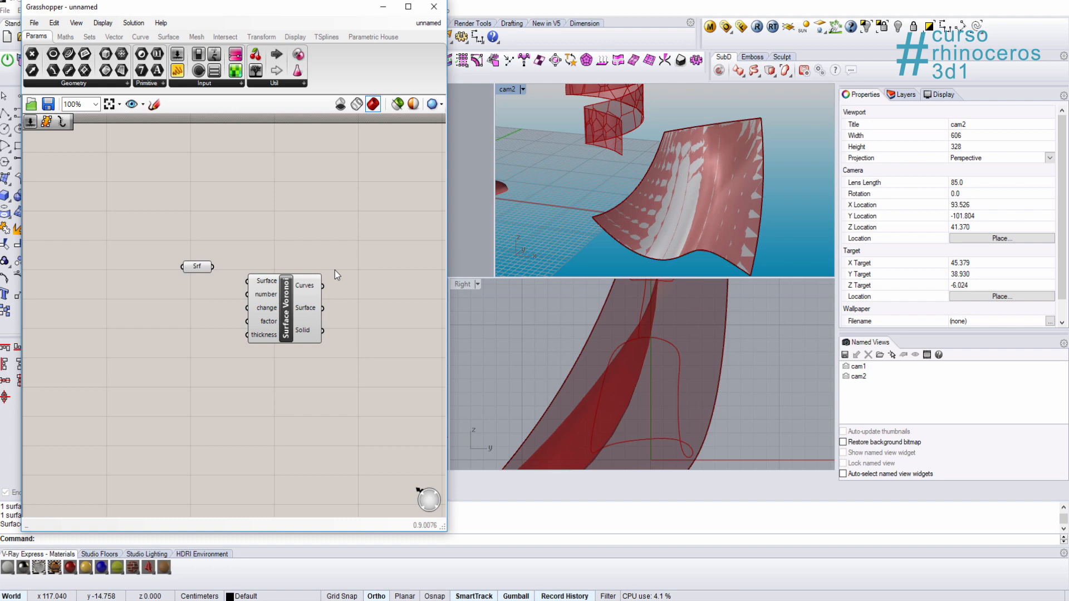
left_click(703, 176)
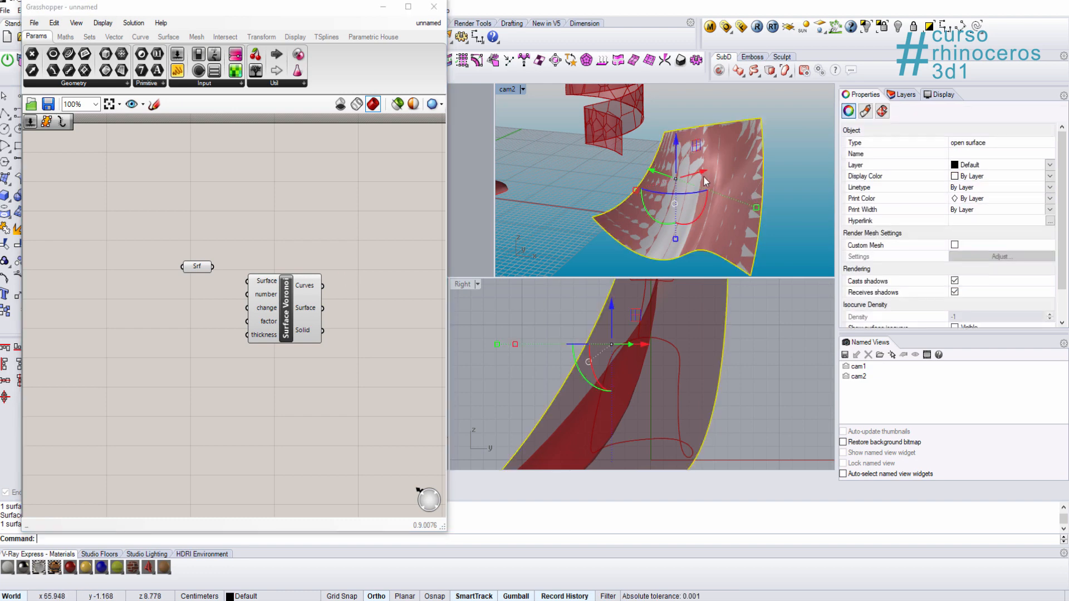
key("Escape")
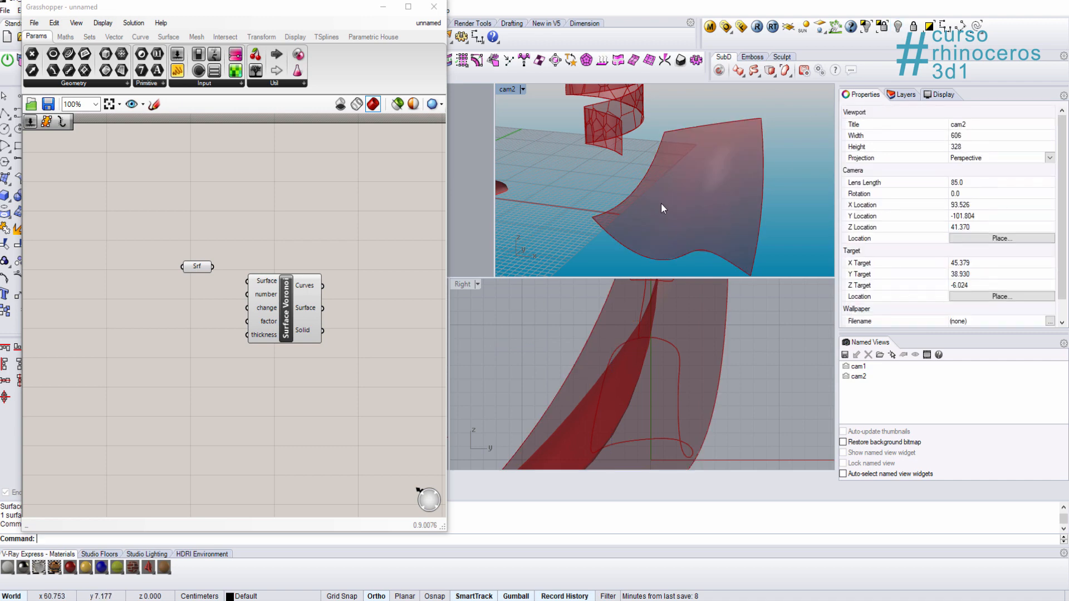
right_click_drag(698, 196, 792, 203)
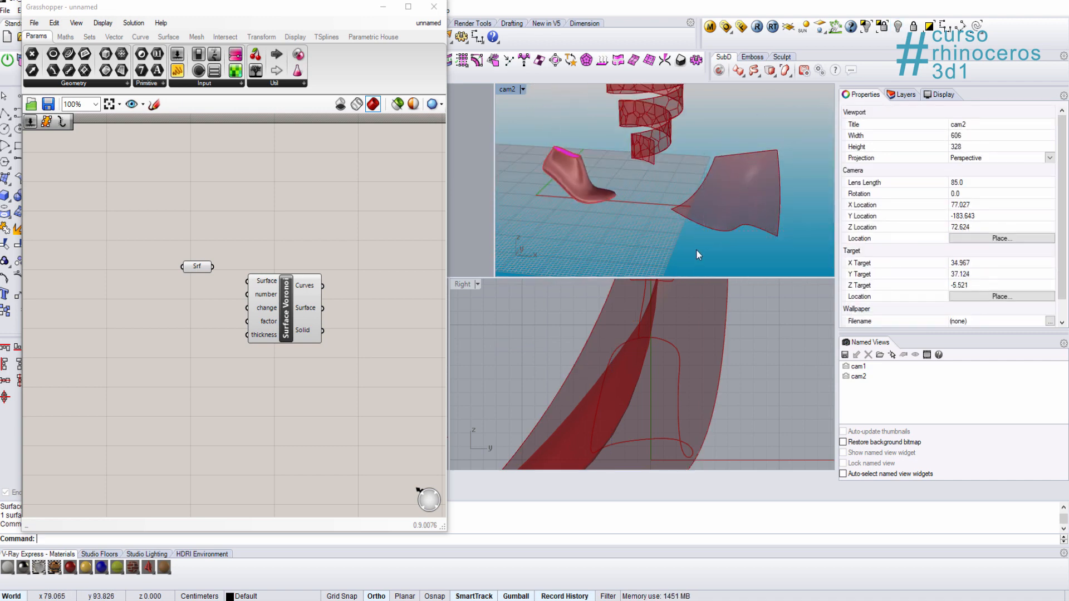
scroll(705, 171, "up", 2)
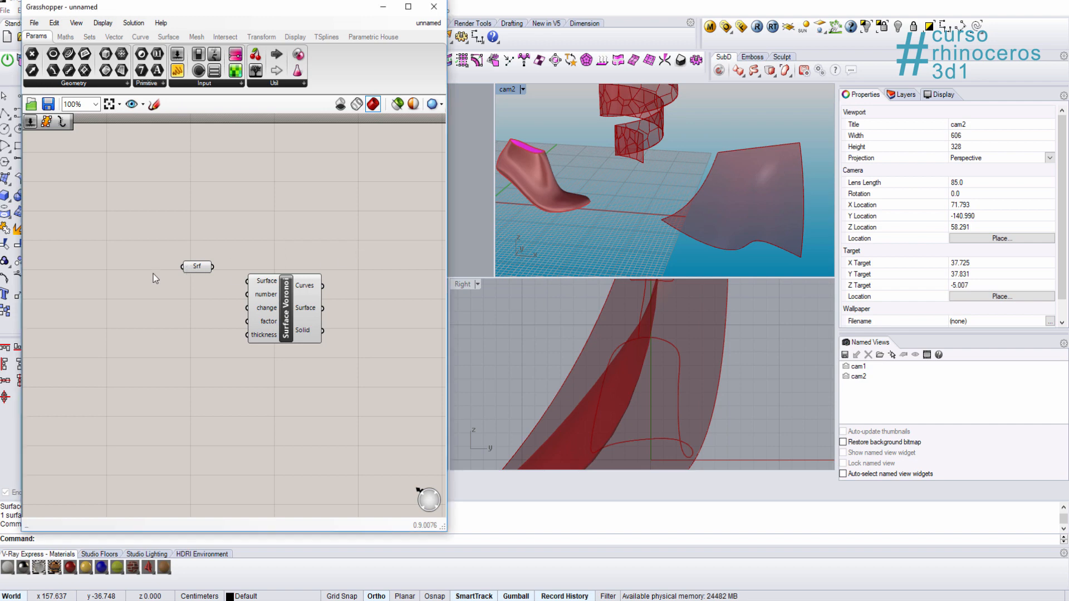
left_click(206, 267)
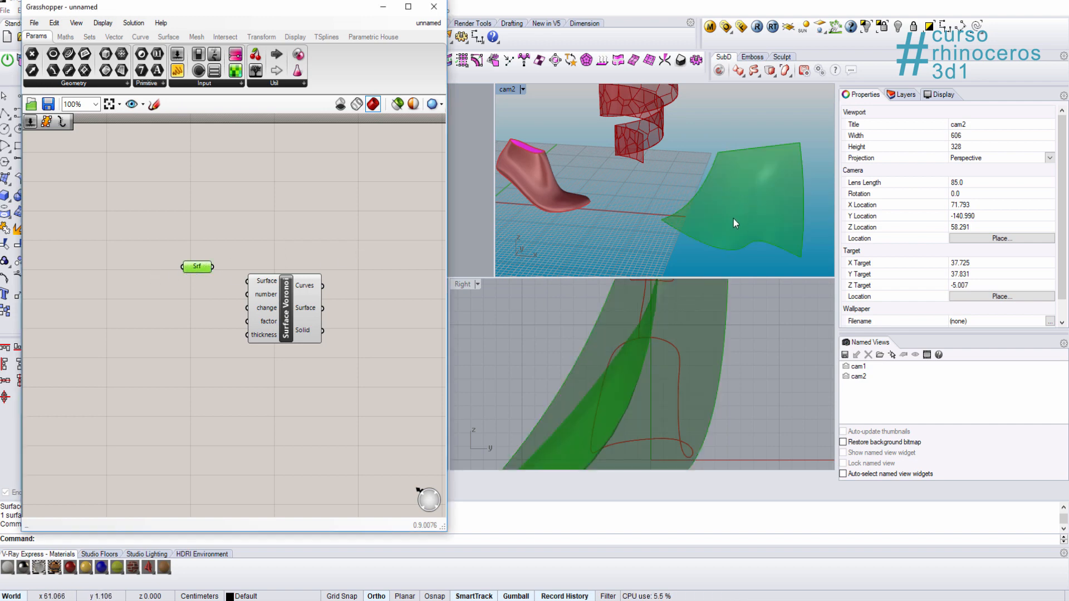
right_click_drag(734, 218, 630, 208, "shift")
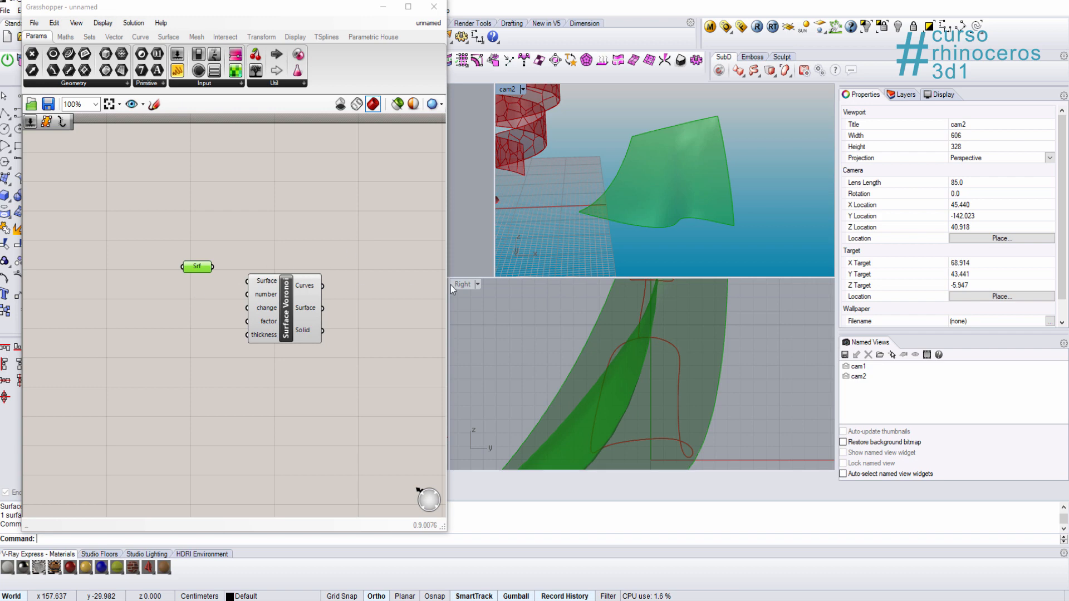
Step: Connect the Srf parameter's output to the Surface input of Surface Voronoi and inspect the pattern on the curved surface
left_click(228, 279)
scroll(228, 279, "up", 5)
left_click_drag(193, 239, 301, 295)
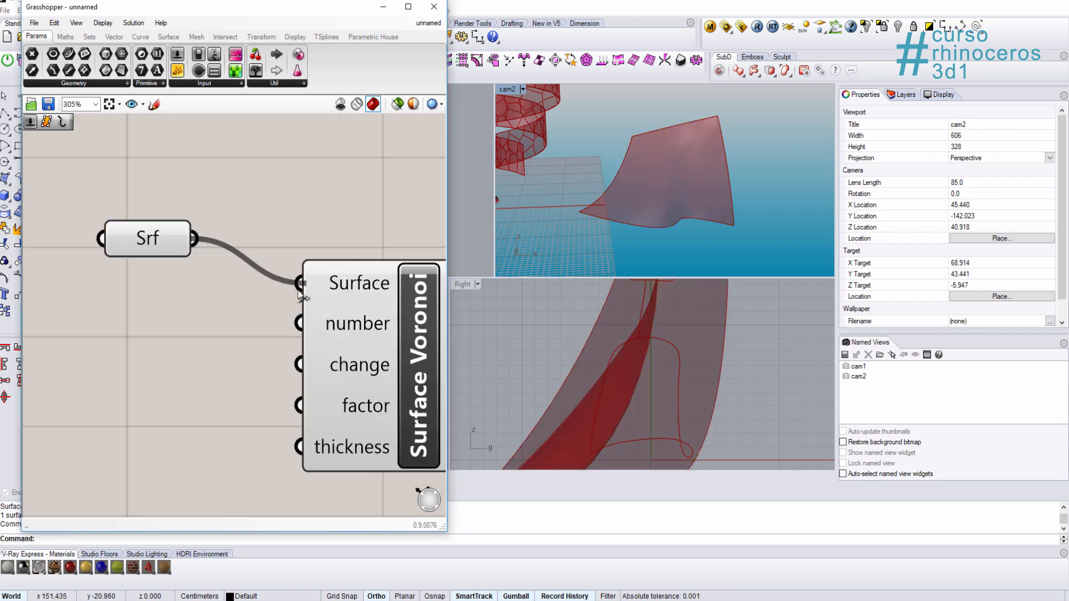
right_click_drag(694, 201, 709, 138)
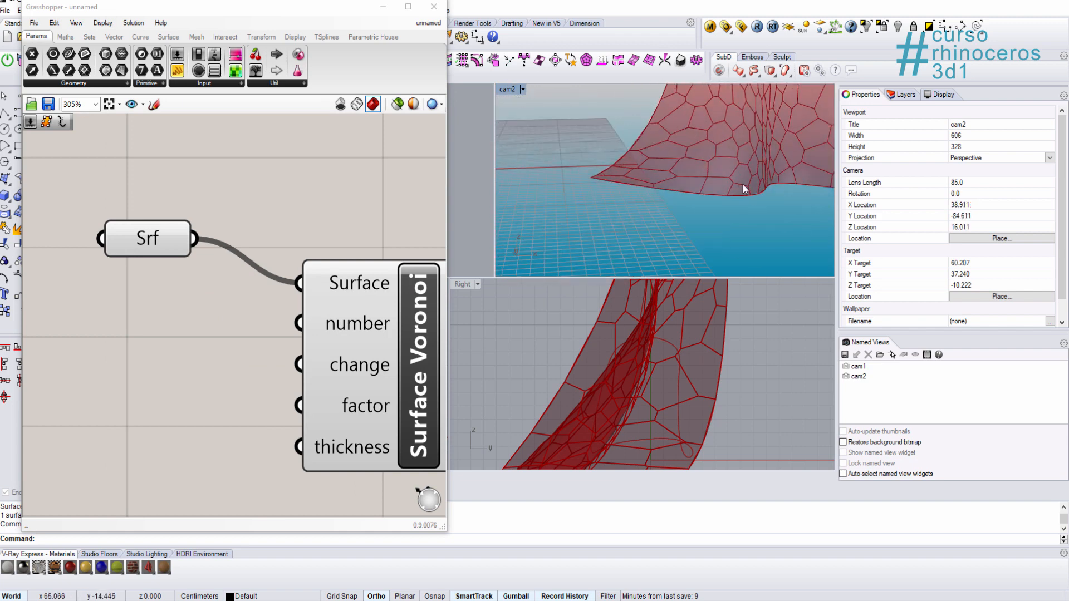
right_click_drag(743, 183, 690, 206)
scroll(687, 201, "down", 4)
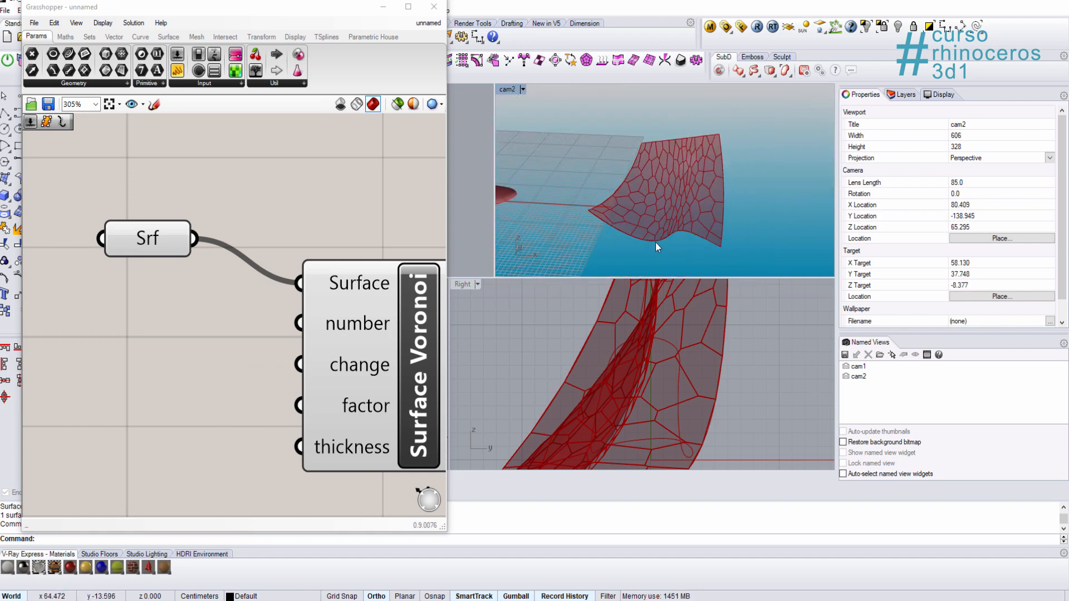
Step: Set the number input of Surface Voronoi to the integer 300 and check the denser pattern in cam2
scroll(318, 322, "down", 2)
right_click_drag(333, 315, 318, 263)
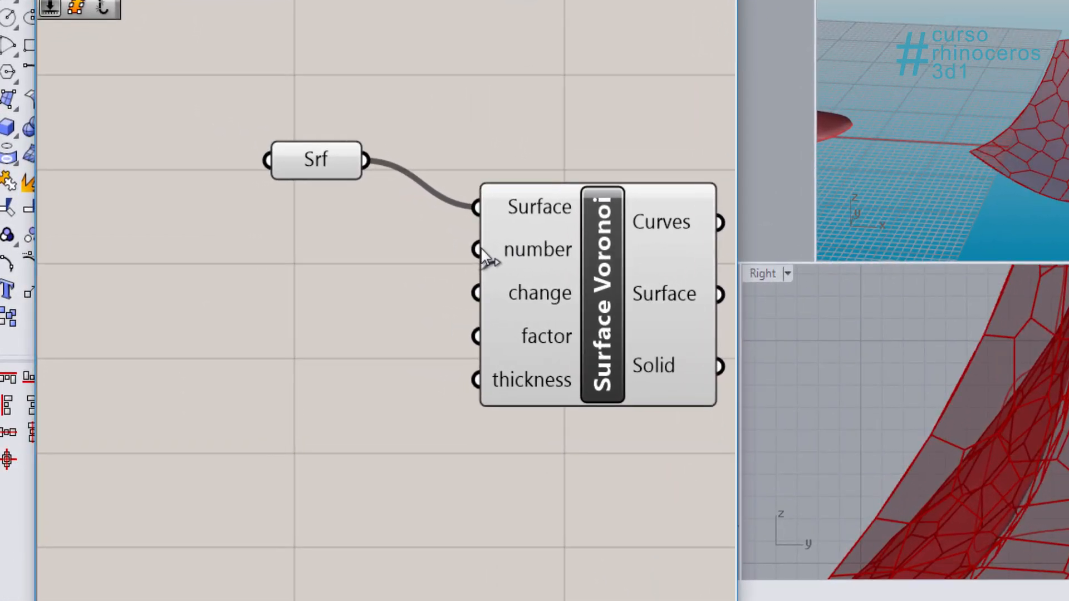
right_click(386, 259)
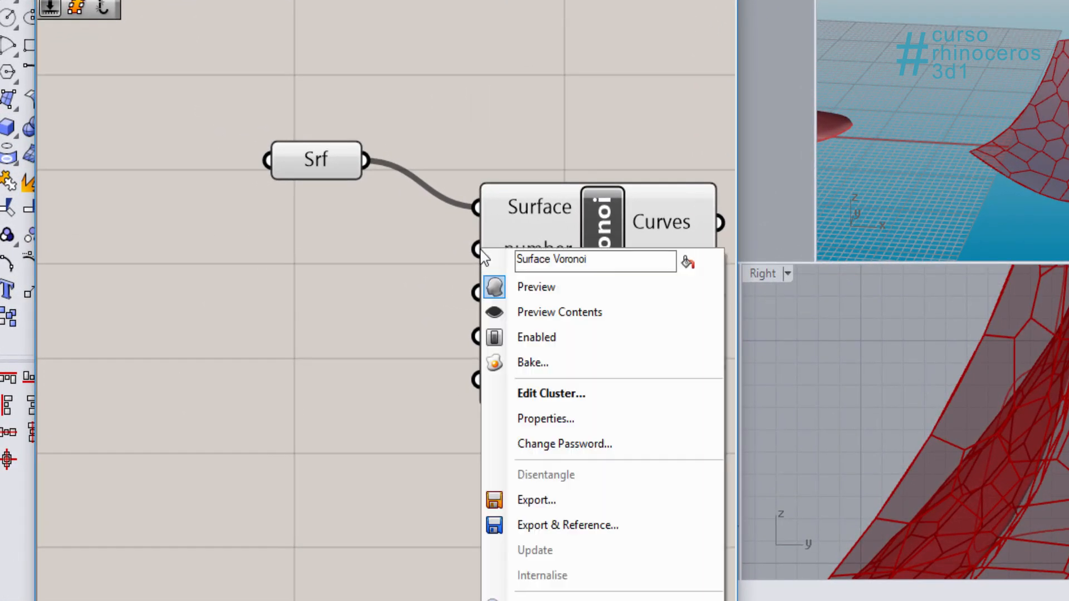
left_click(420, 256)
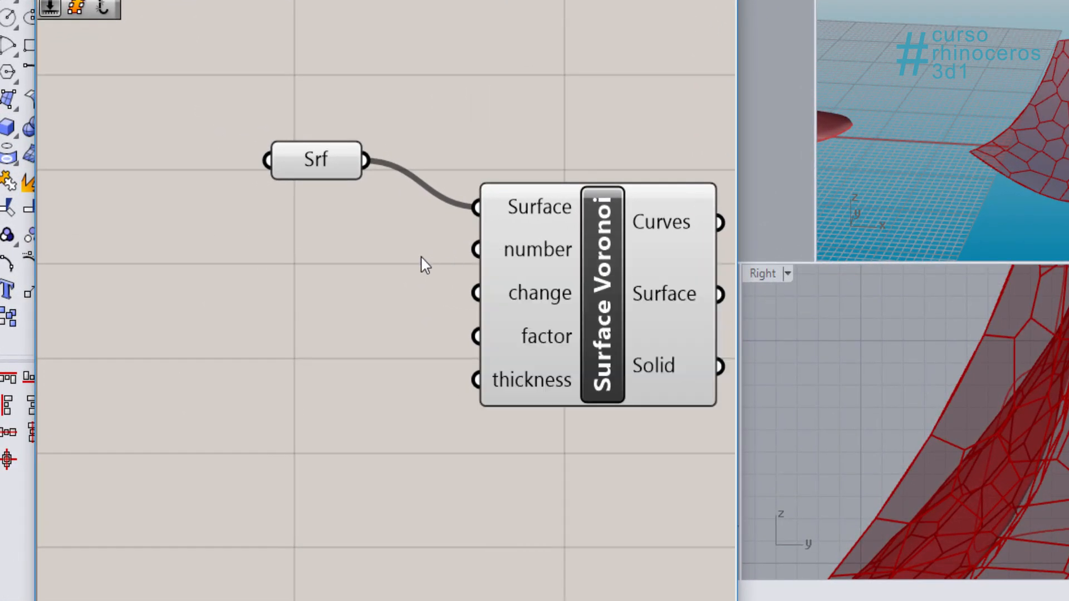
right_click(512, 252)
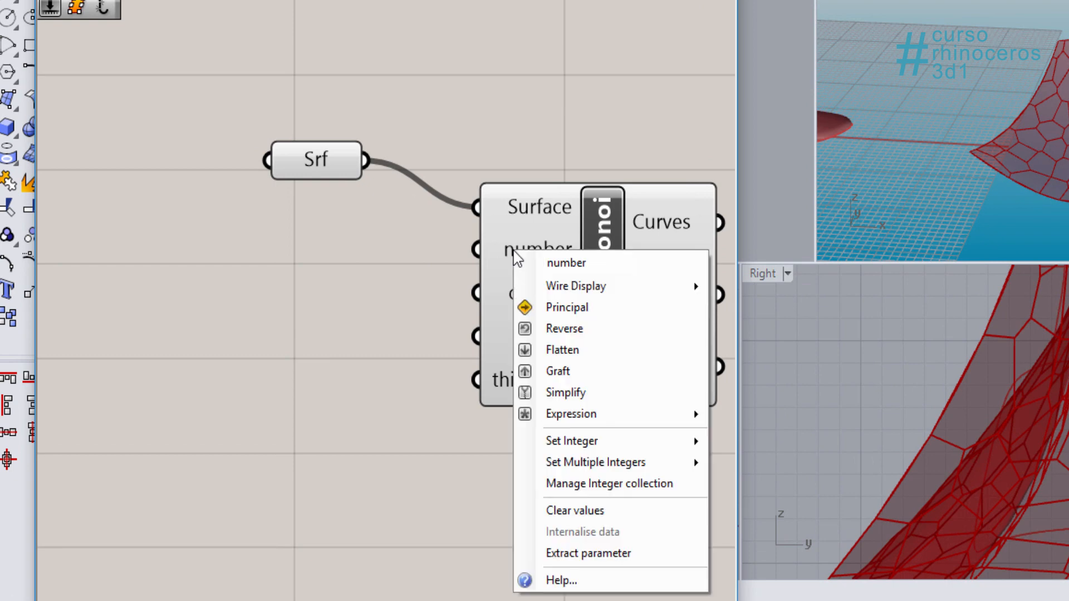
mouse_move(550, 445)
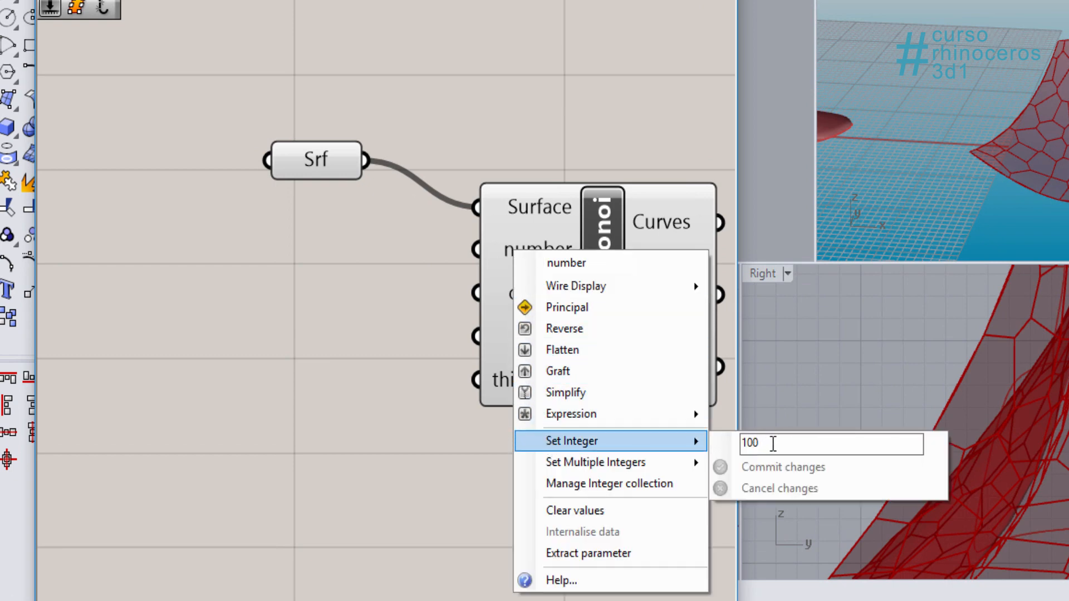
left_click_drag(771, 444, 726, 440)
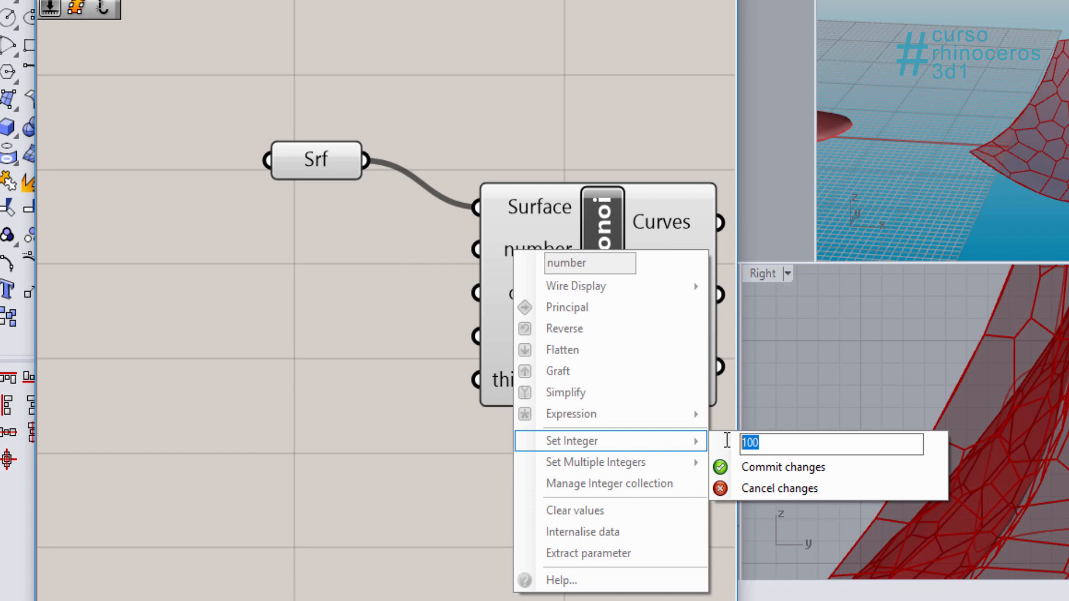
type("300")
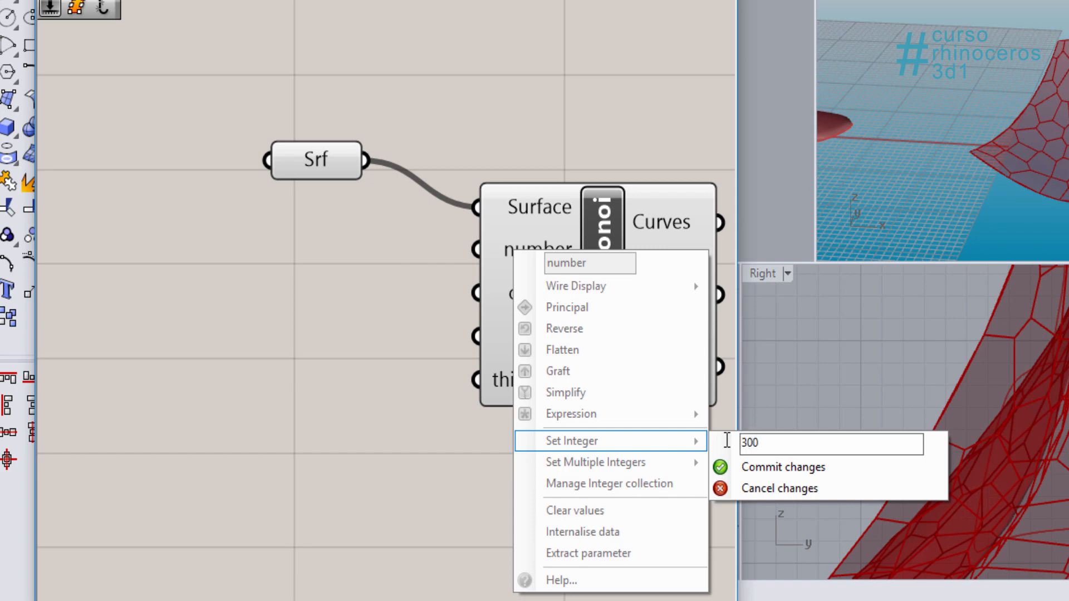
left_click(758, 470)
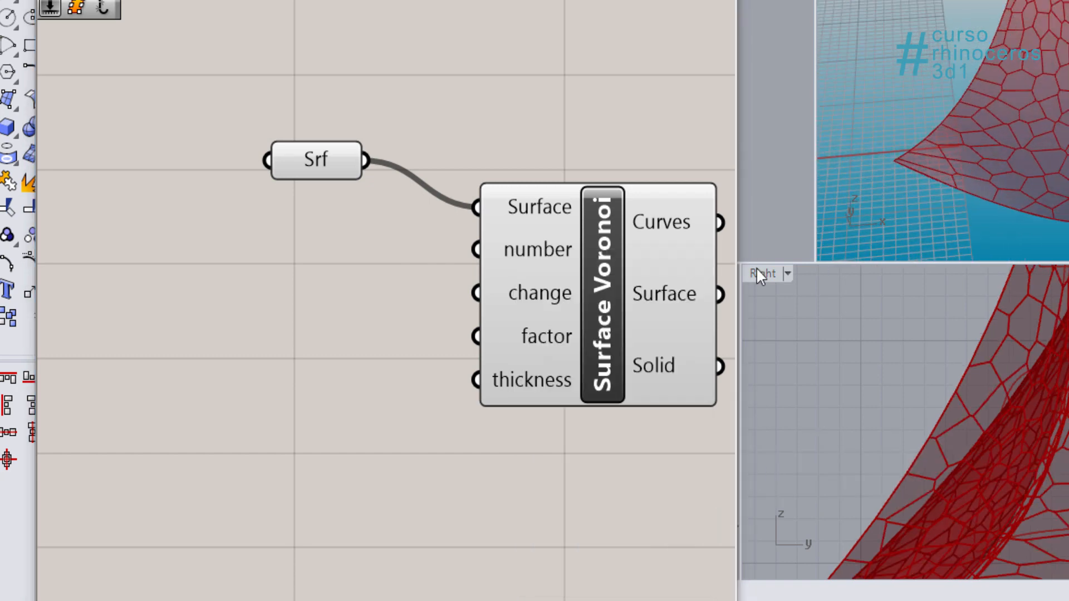
right_click_drag(975, 134, 991, 103)
scroll(992, 112, "down", 2)
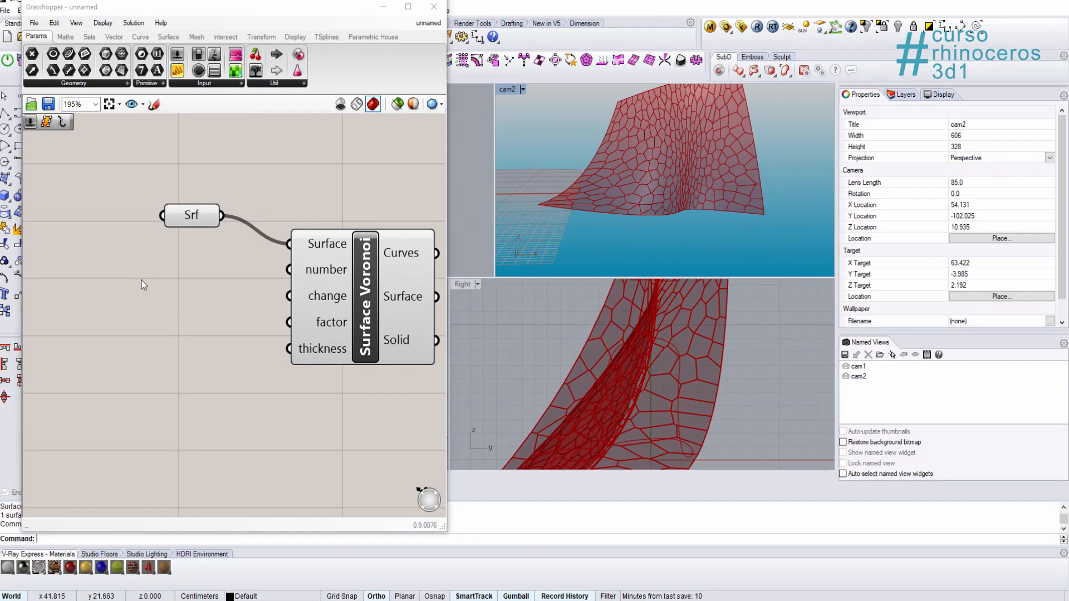
Step: Search the component library for "slider", place a Number Slider below the Srf parameter, and set it to 0
double_click(142, 280)
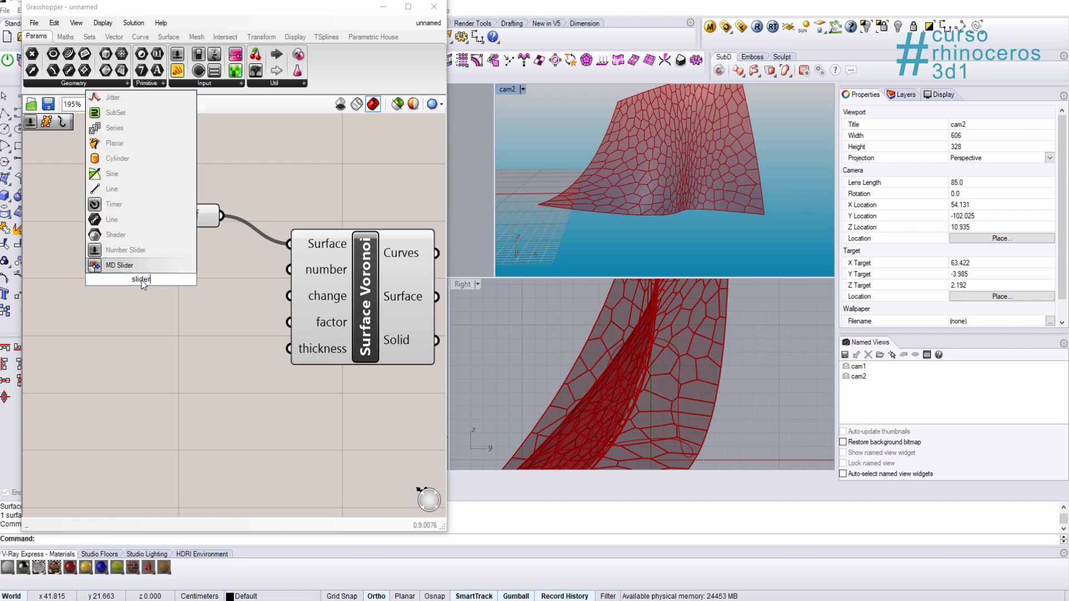
left_click(120, 250)
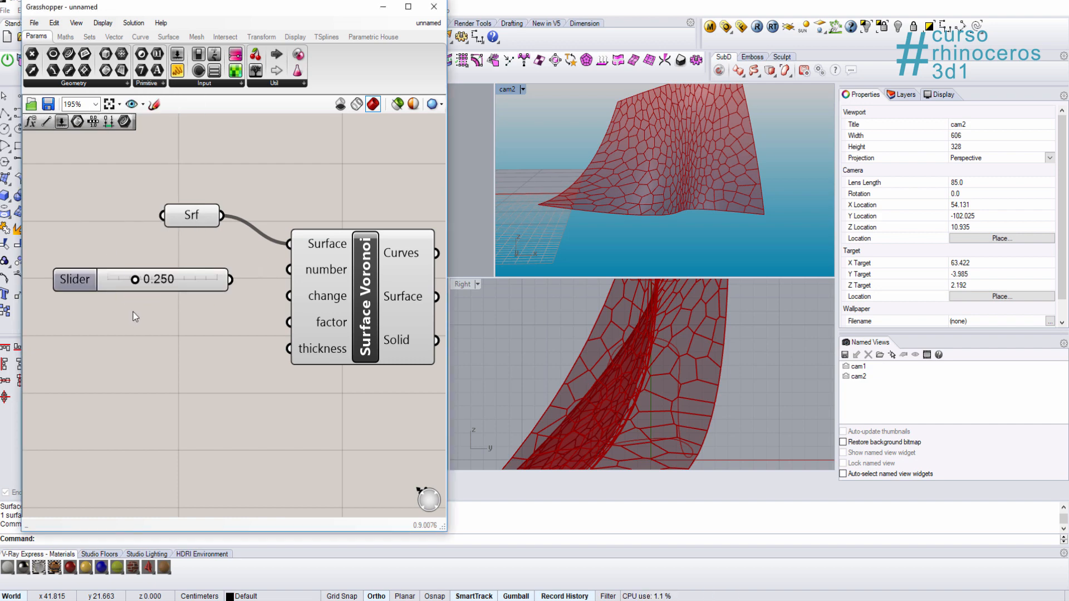
left_click_drag(135, 279, 93, 283)
Step: Edit the number slider to use integer rounding with a maximum of 500
double_click(94, 275)
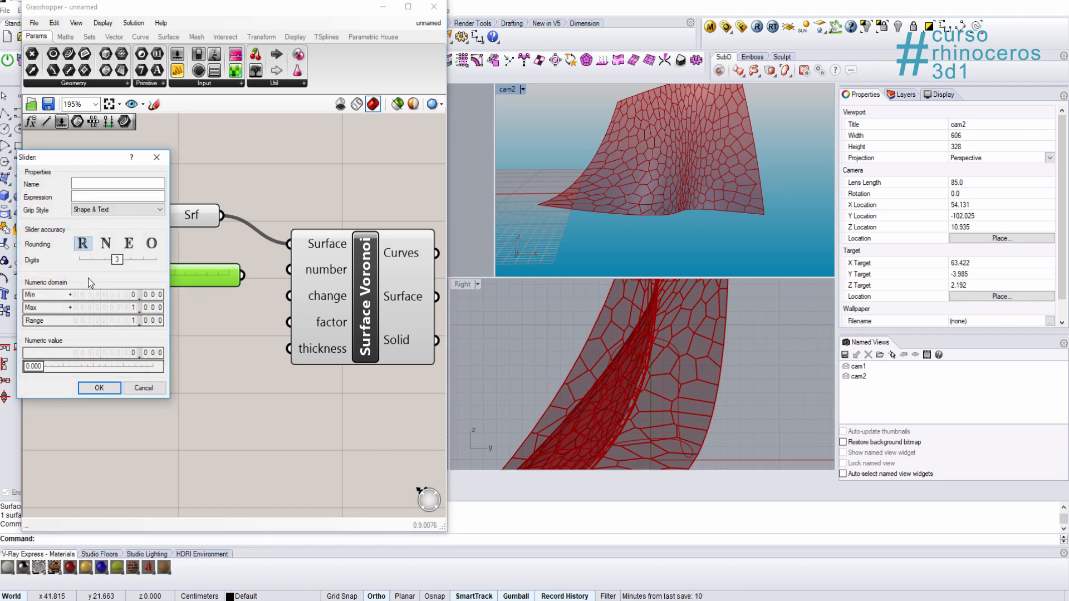
left_click(105, 244)
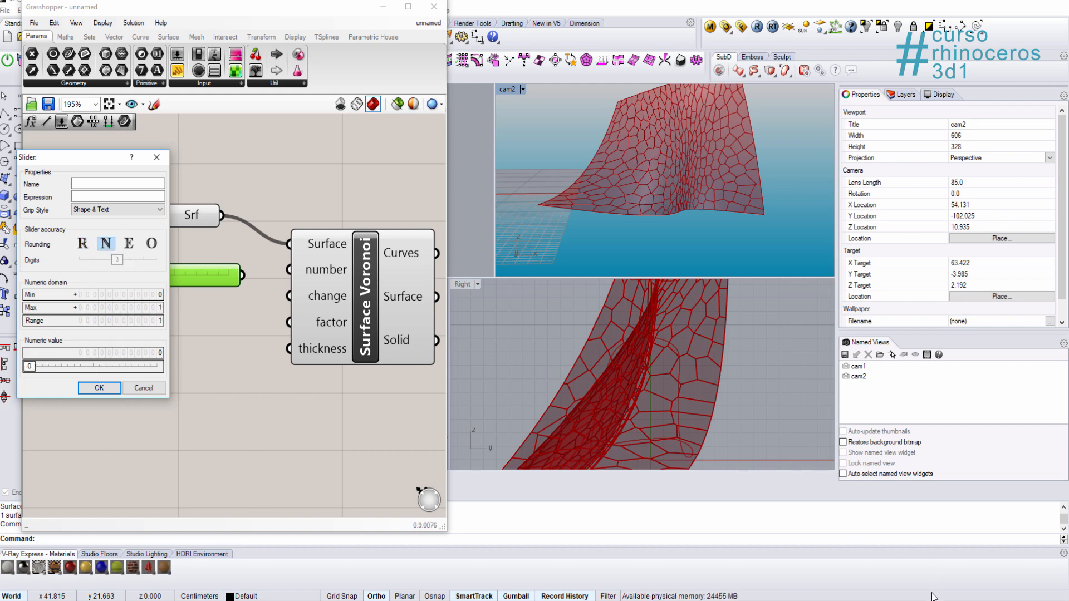
left_click(44, 296)
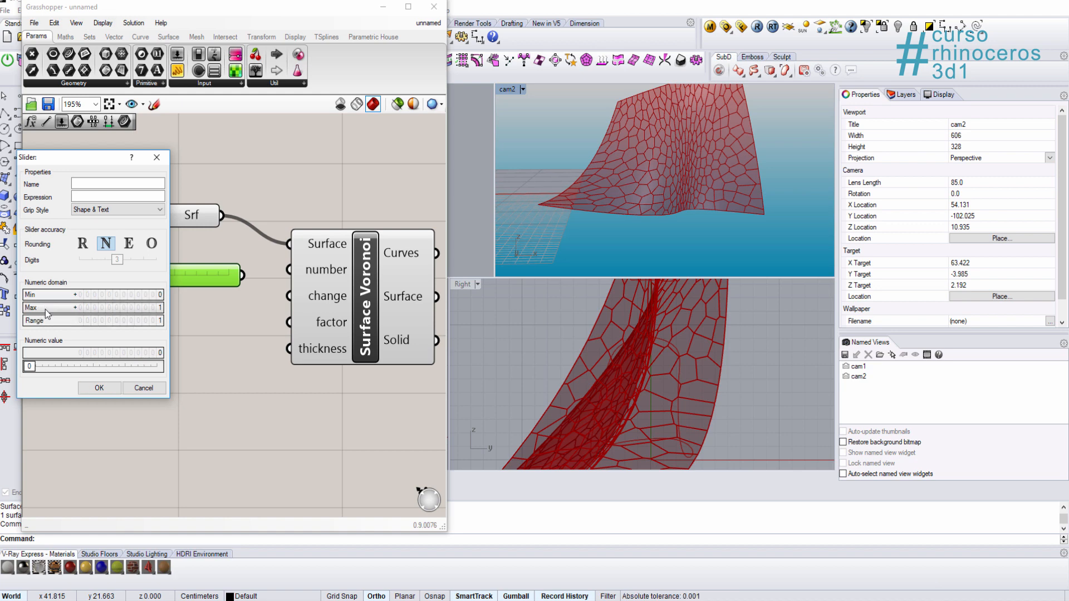
double_click(47, 310)
type("500")
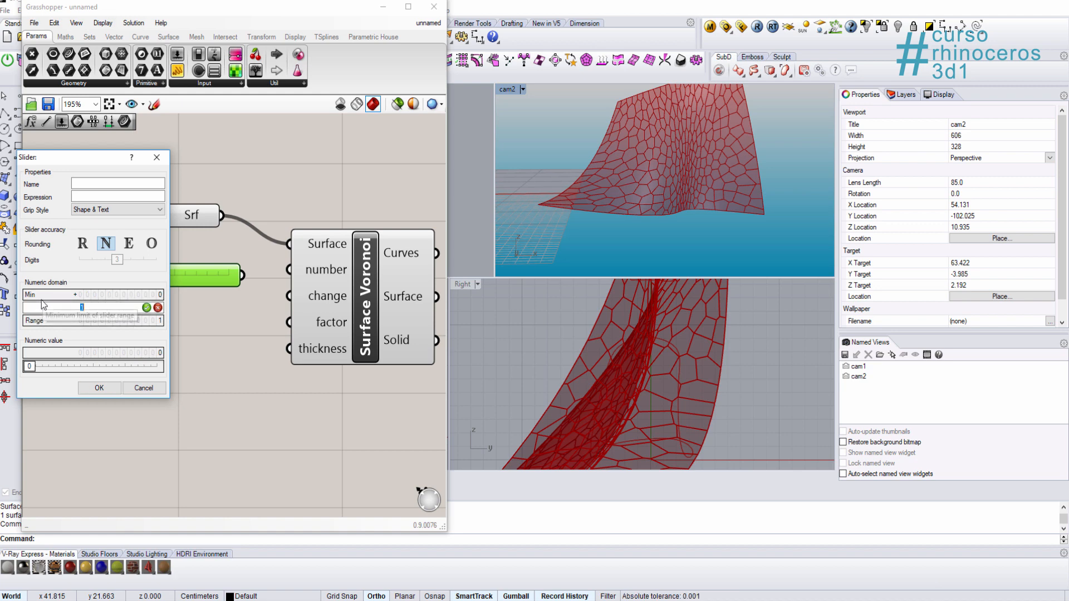
left_click(146, 308)
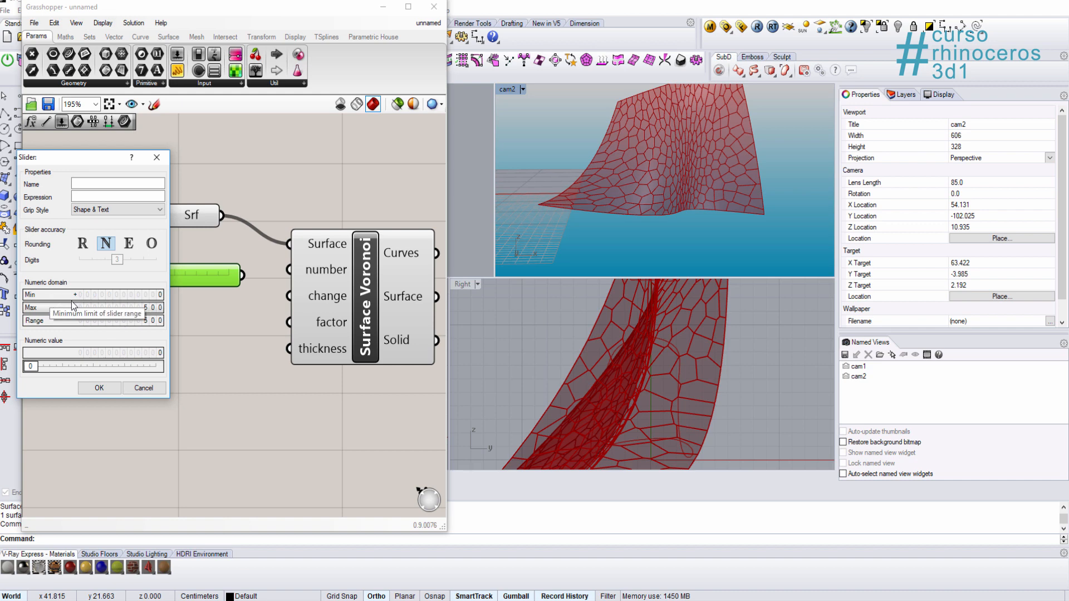
key("Return")
Step: Connect the slider to the number input of Surface Voronoi, place it beside that input, and set it to 211
left_click_drag(95, 278, 80, 280)
scroll(108, 282, "down", 1)
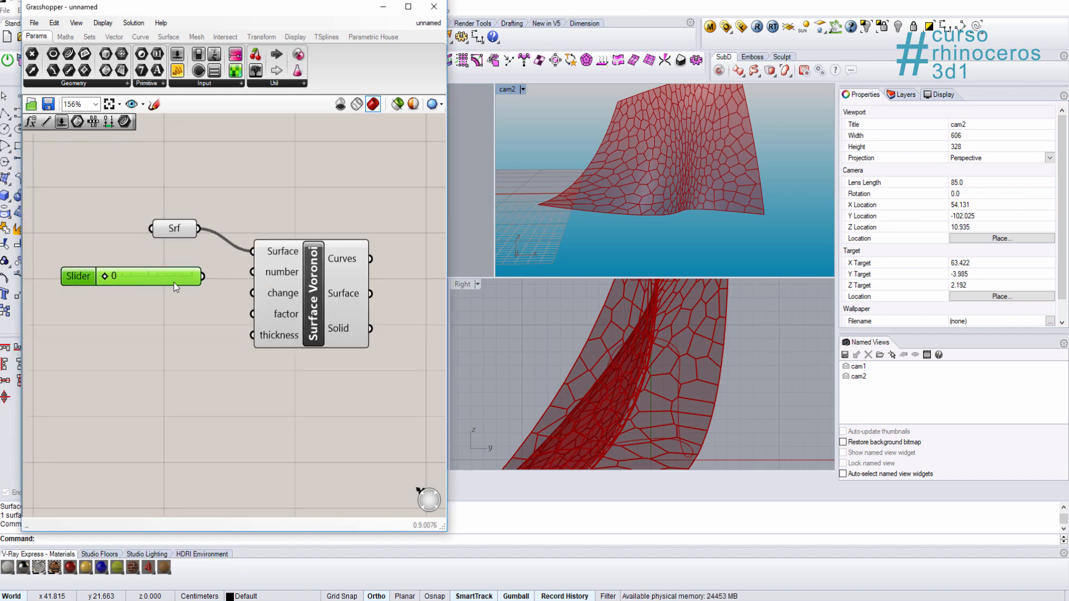
left_click_drag(203, 276, 252, 272)
left_click_drag(88, 276, 132, 277)
right_click_drag(162, 332, 243, 337)
left_click_drag(152, 282, 122, 275)
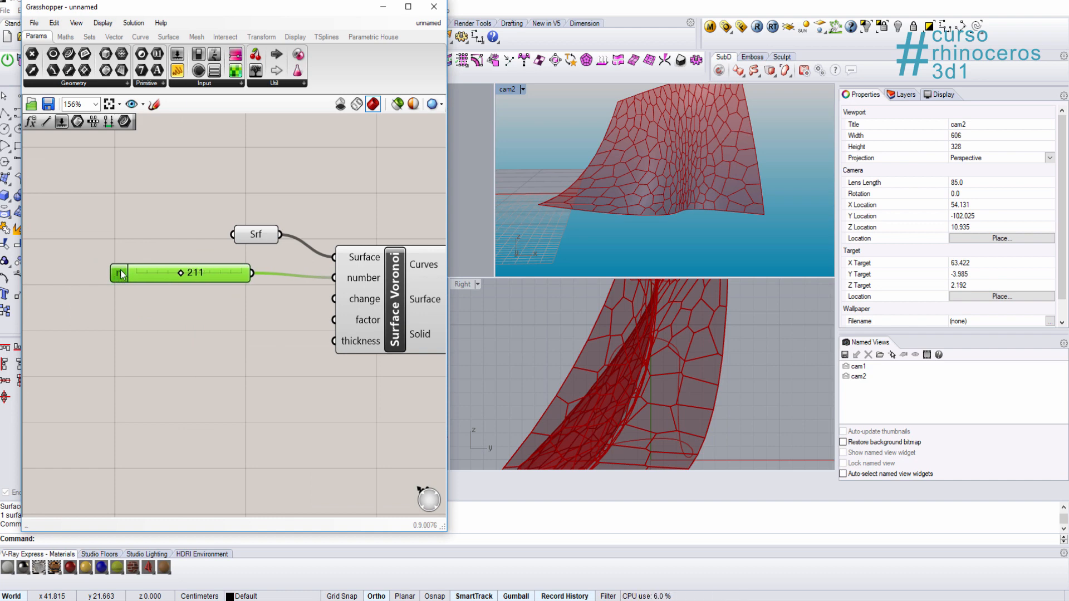
Step: Duplicate the number slider below the original, connect the copy to the change input, and try values 398 and 361
left_click_drag(165, 274, 220, 307)
left_click_drag(301, 304, 337, 300)
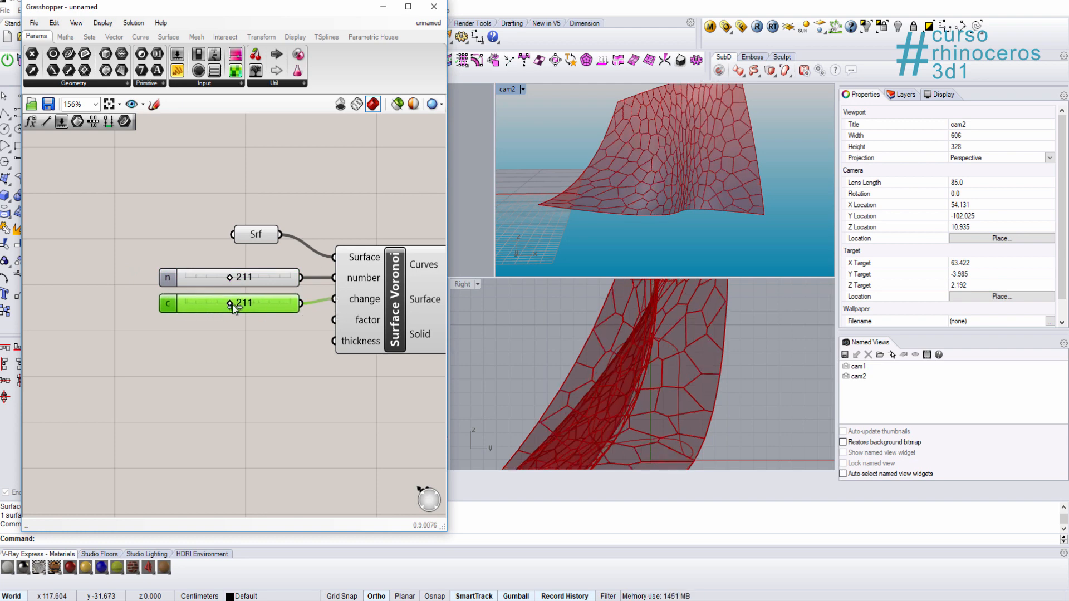
left_click_drag(232, 305, 270, 303)
right_click_drag(700, 169, 676, 195)
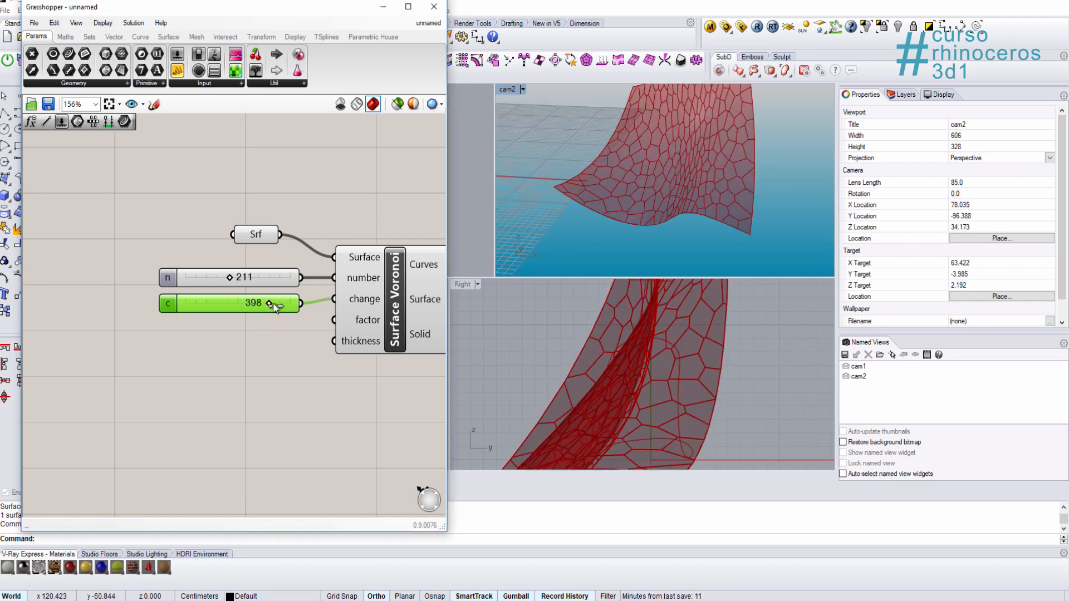
mouse_move(270, 303)
left_mouse_down()
mouse_move(282, 304)
mouse_move(263, 305)
left_mouse_up()
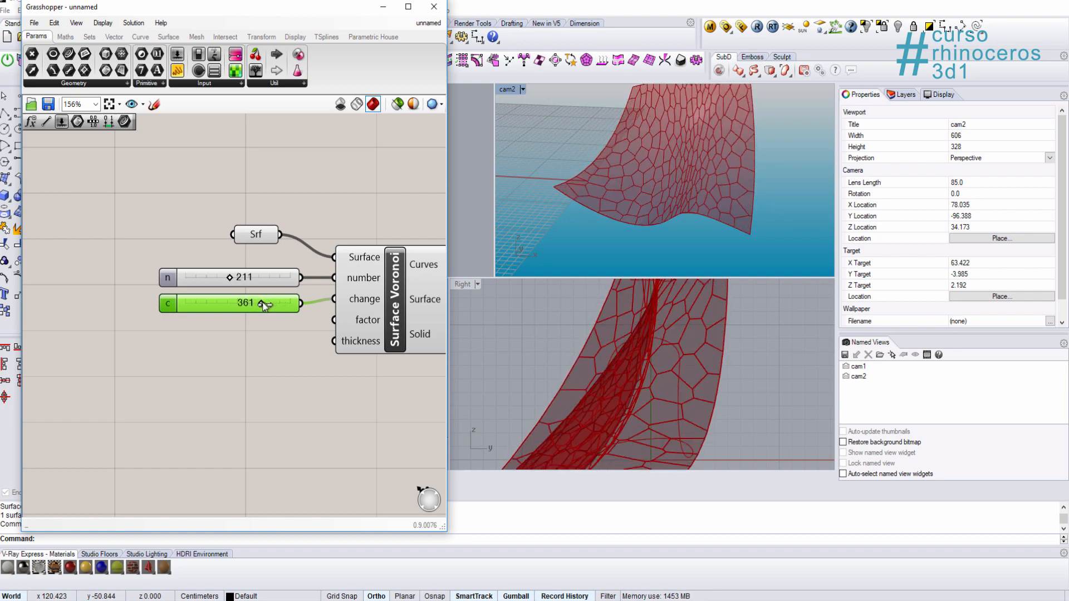
Step: Maximize the cam2 viewport and lower the change slider to examine how the cells rearrange on the surface
right_click_drag(686, 195, 682, 222)
scroll(675, 175, "up", 6)
scroll(660, 174, "up", 4)
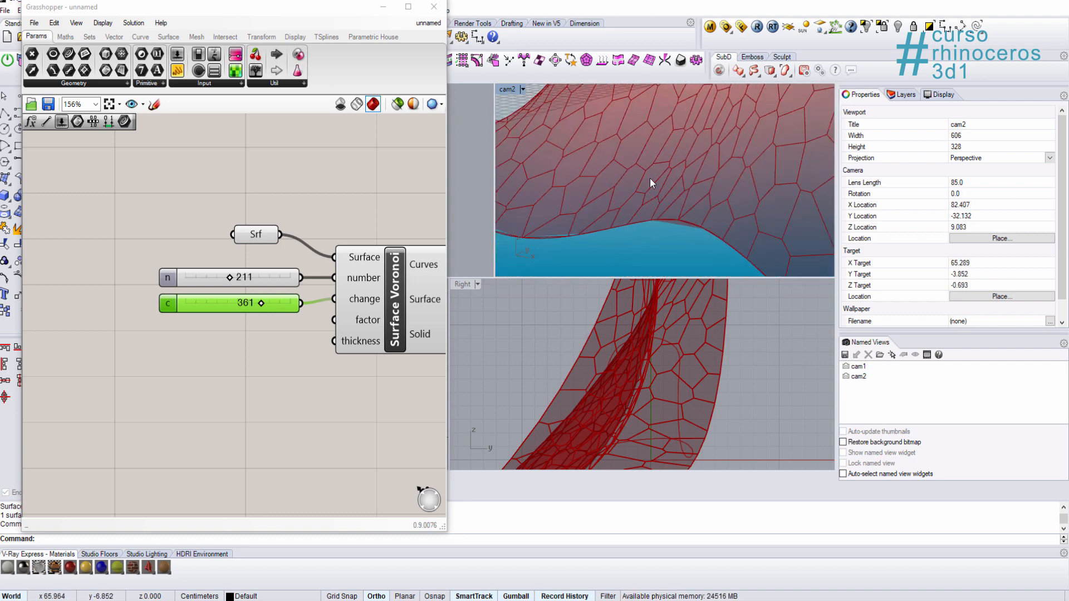
double_click(507, 90)
scroll(638, 254, "up", 5)
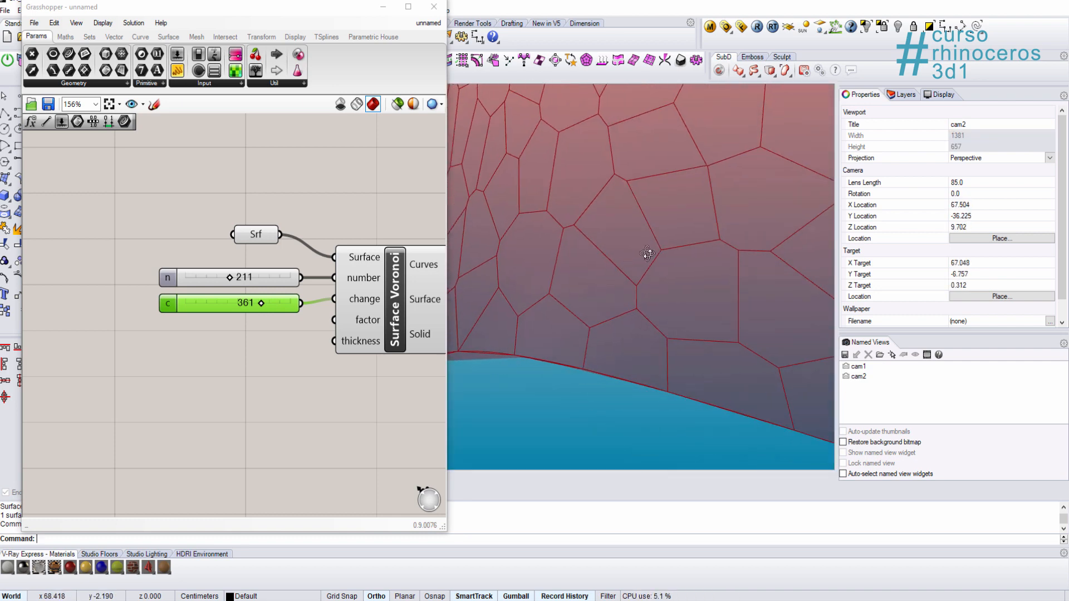
left_click_drag(261, 304, 245, 303)
scroll(601, 178, "down", 5)
right_click_drag(601, 178, 557, 290, "shift")
Step: Paste another copy of the number slider and place it below the change slider
left_click(268, 324)
key("ctrl+v")
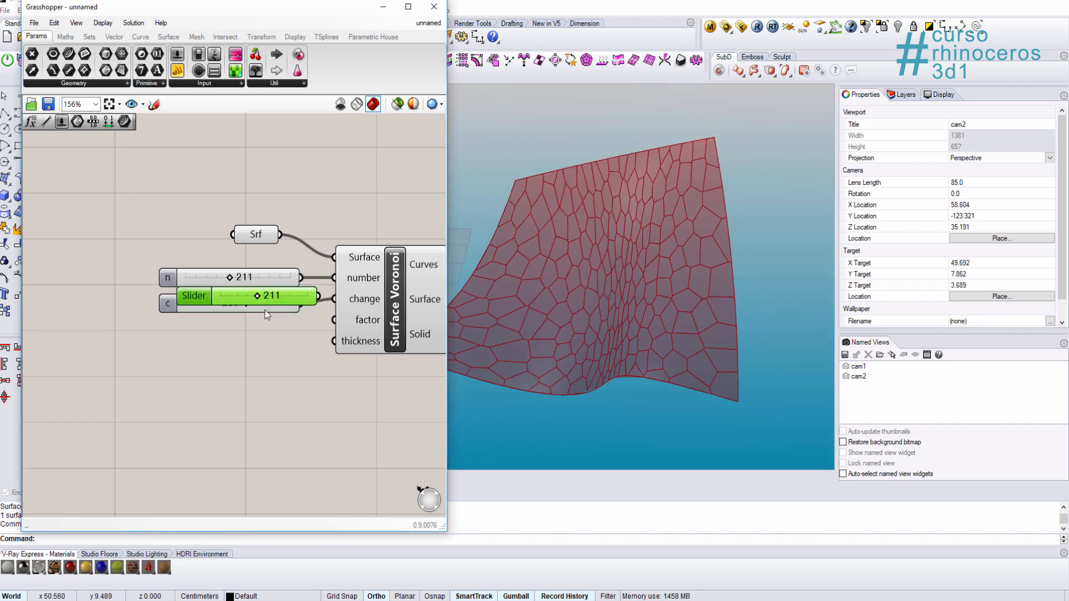
left_click_drag(273, 302, 252, 339)
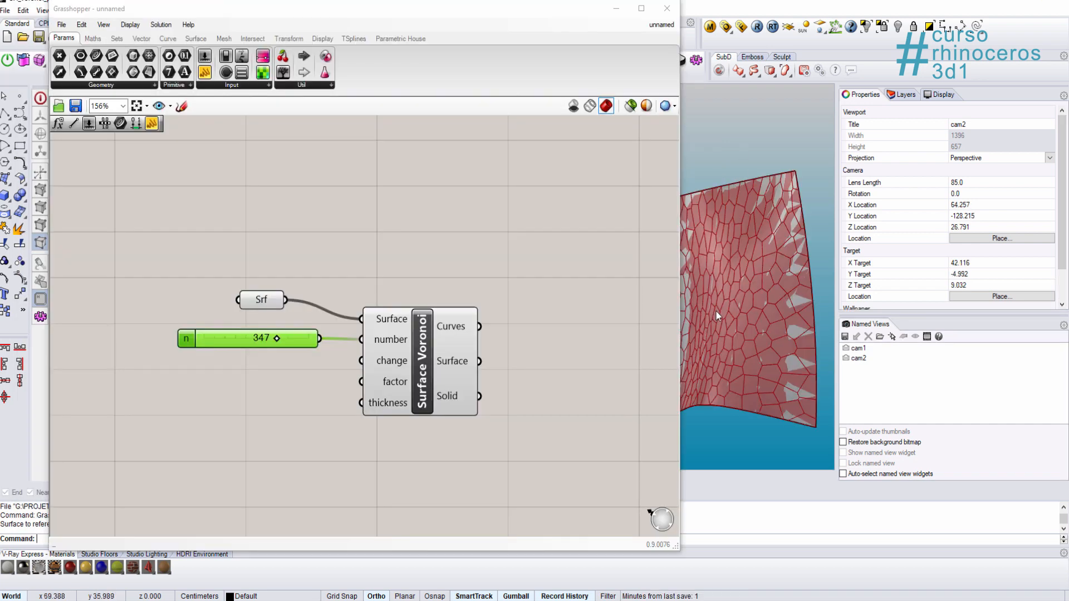
Step: Add a slider to the factor input of Surface Voronoi at value 1 and inspect the surface in the Perspective viewport
scroll(716, 309, "down", 8)
right_click_drag(720, 350, 757, 330, "shift")
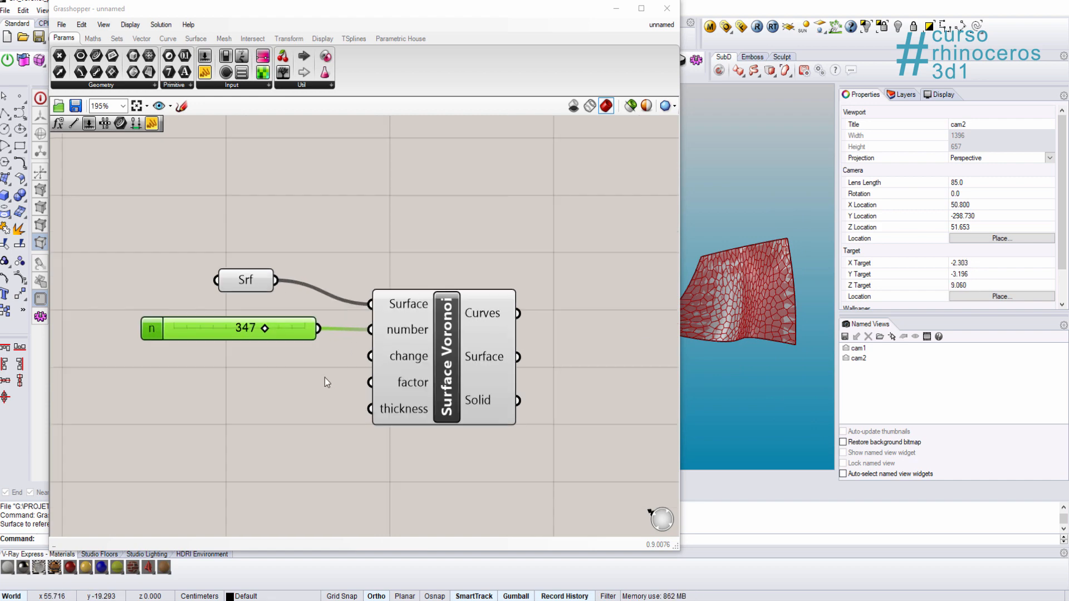
scroll(326, 377, "up", 2)
left_click(296, 359)
left_click(169, 322)
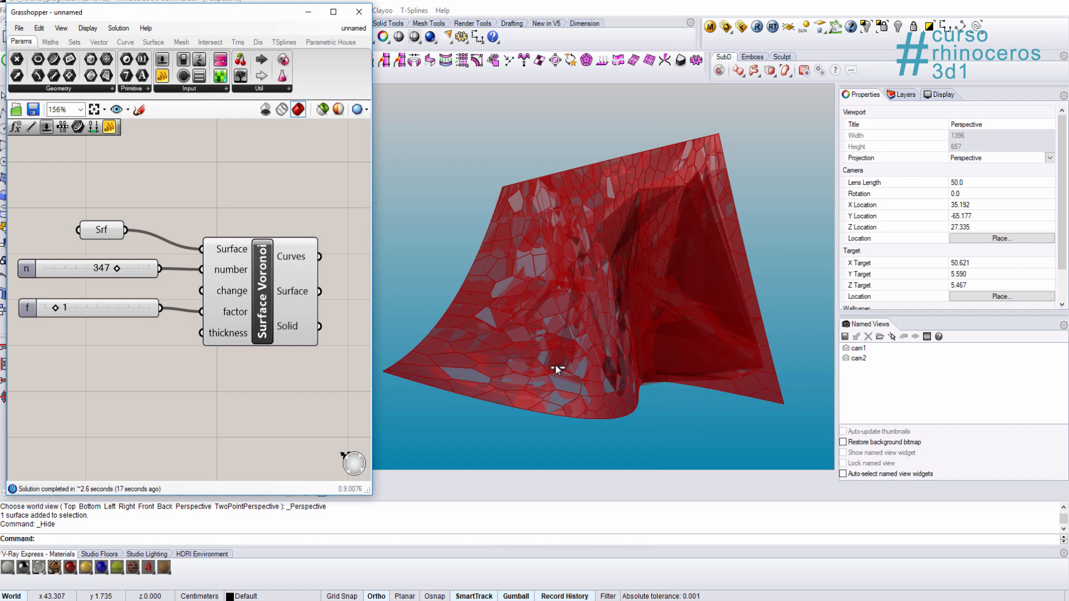
right_click_drag(556, 366, 563, 401)
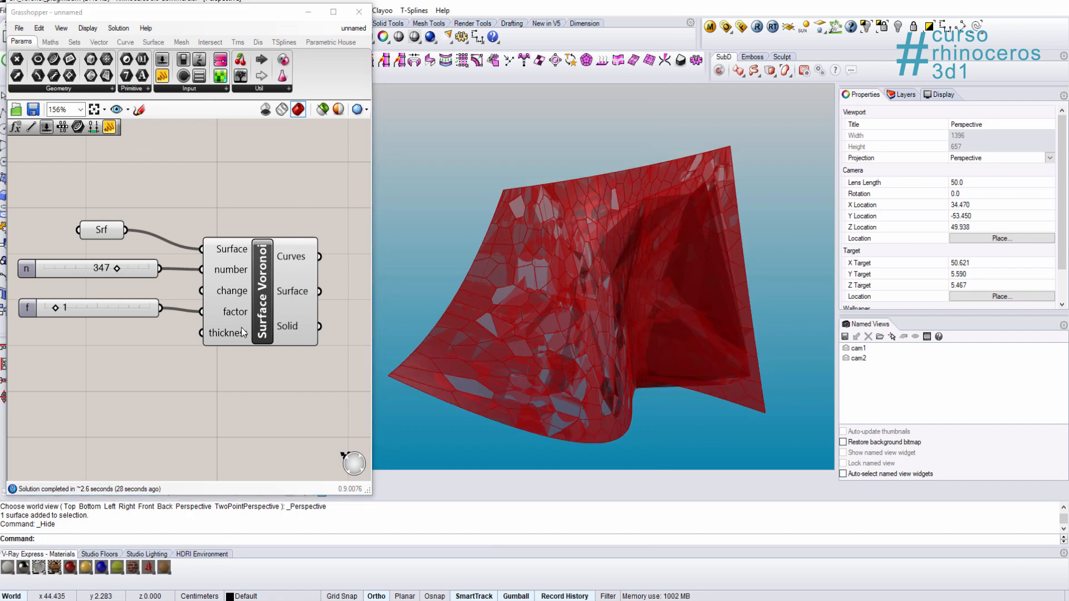
Step: Set the factor slider's maximum to 1
double_click(56, 312)
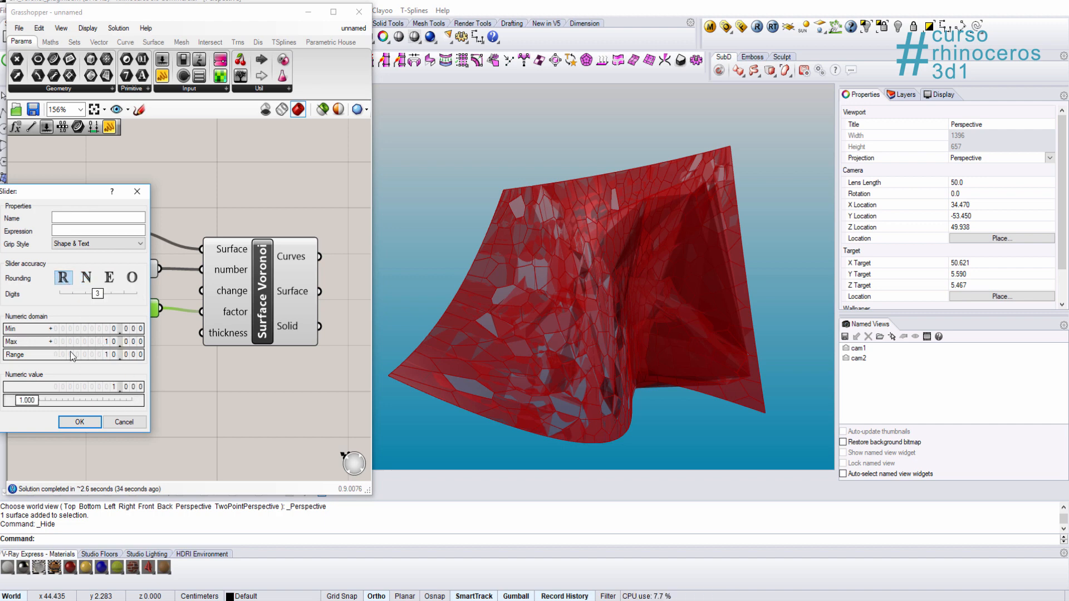
double_click(32, 342)
type("1")
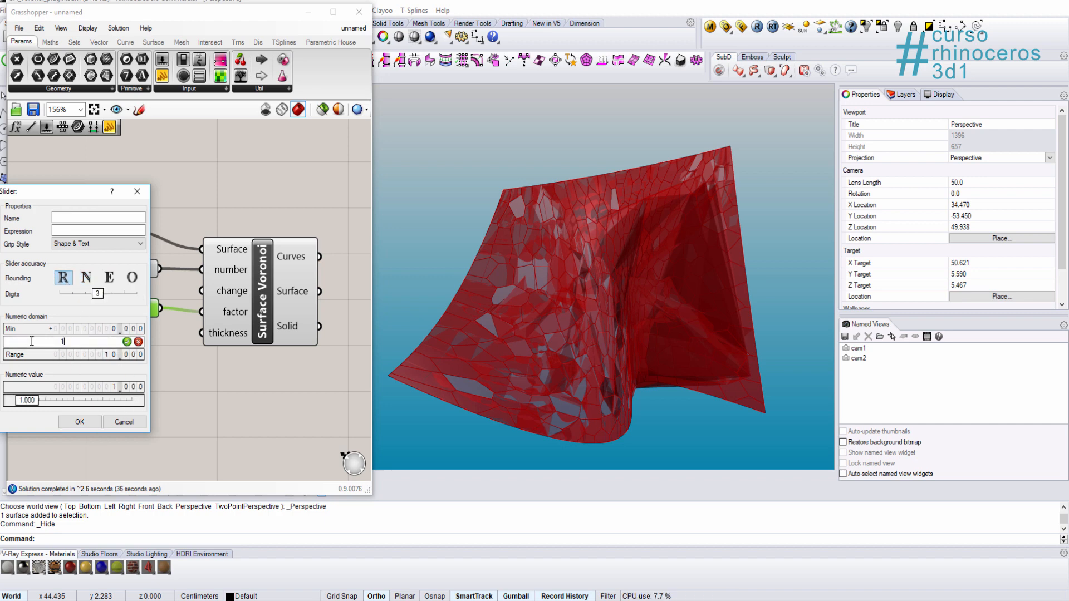
left_click(80, 425)
left_click(80, 423)
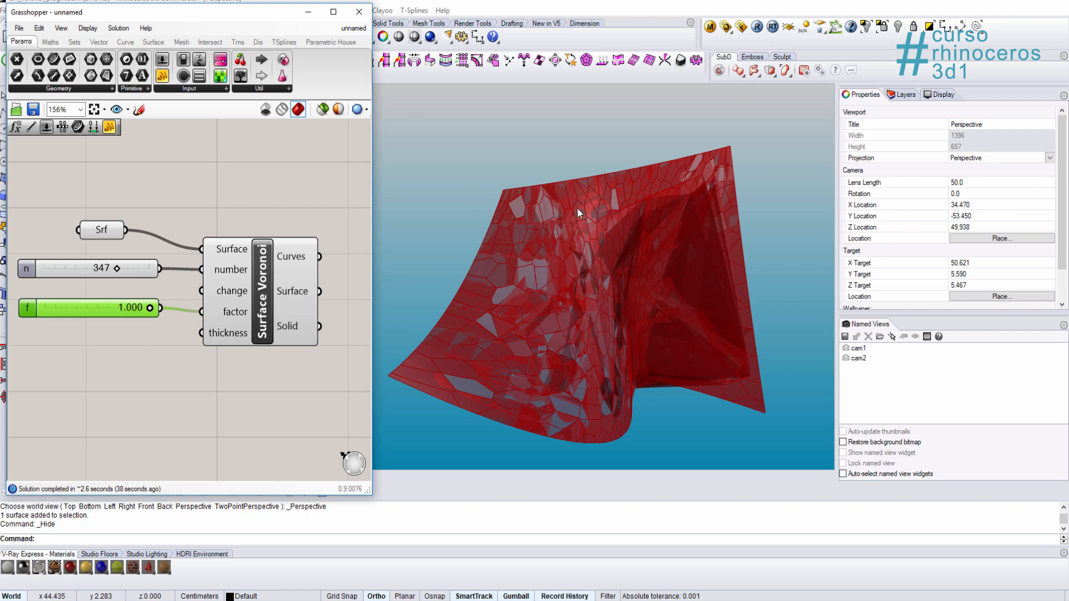
Step: Set the factor slider to 0.5 and inspect the cell openings up close
double_click(125, 309)
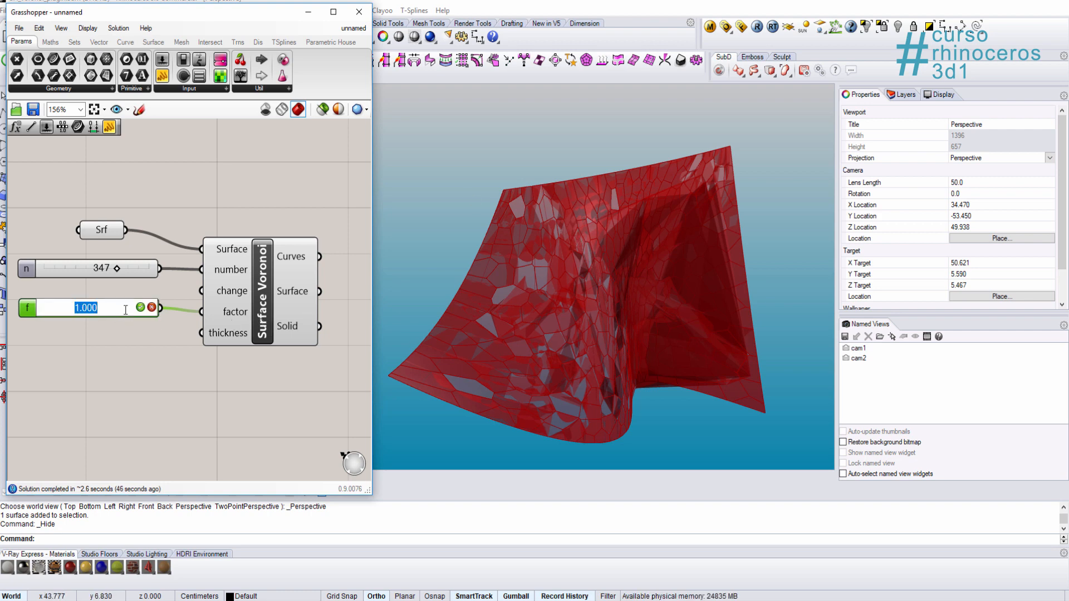
type(".5")
left_click(140, 308)
right_click_drag(634, 401, 549, 387)
scroll(568, 382, "up", 5)
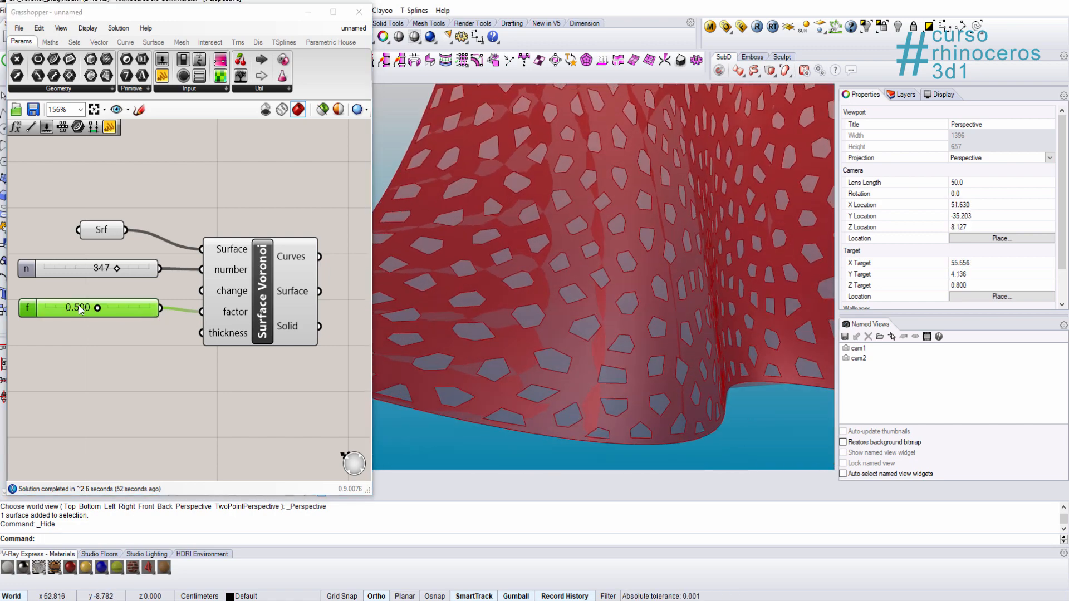
Step: Set the factor slider to 0.75 and view the whole perforated surface
double_click(80, 310)
type(".75")
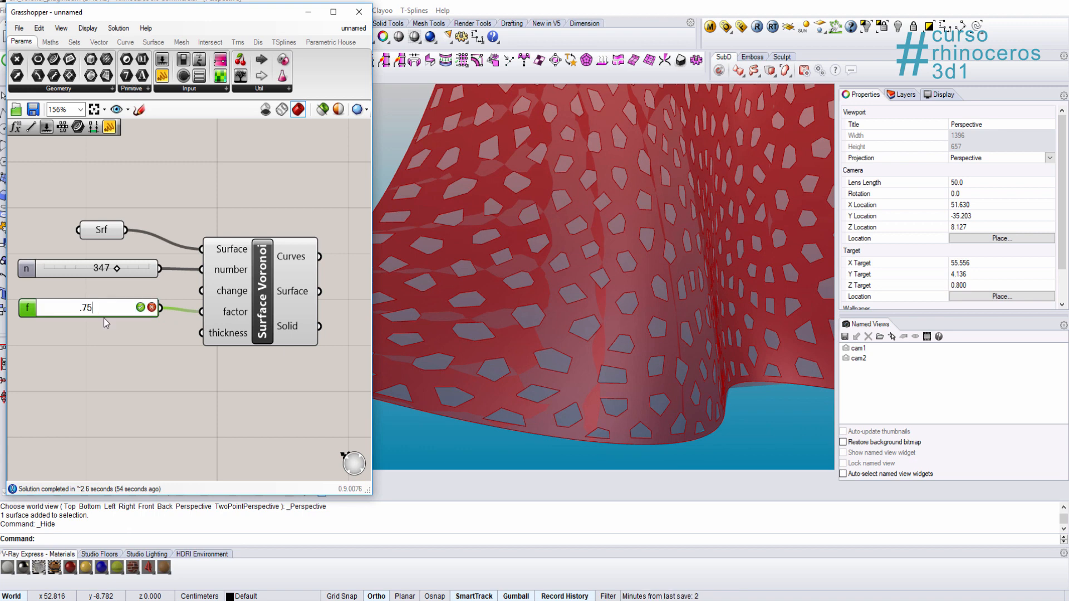
key("Return")
right_click_drag(652, 374, 592, 334)
scroll(584, 334, "down", 6)
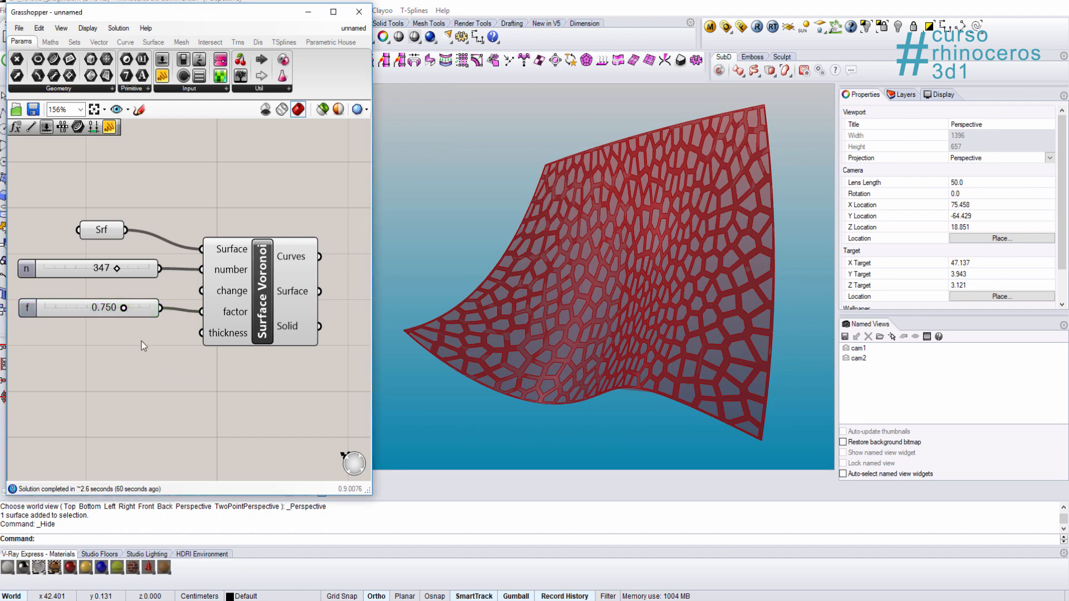
Step: Duplicate the factor slider below it, connect the copy to the thickness input at 0, and inspect the surface edge
left_click_drag(78, 307, 97, 344, "alt")
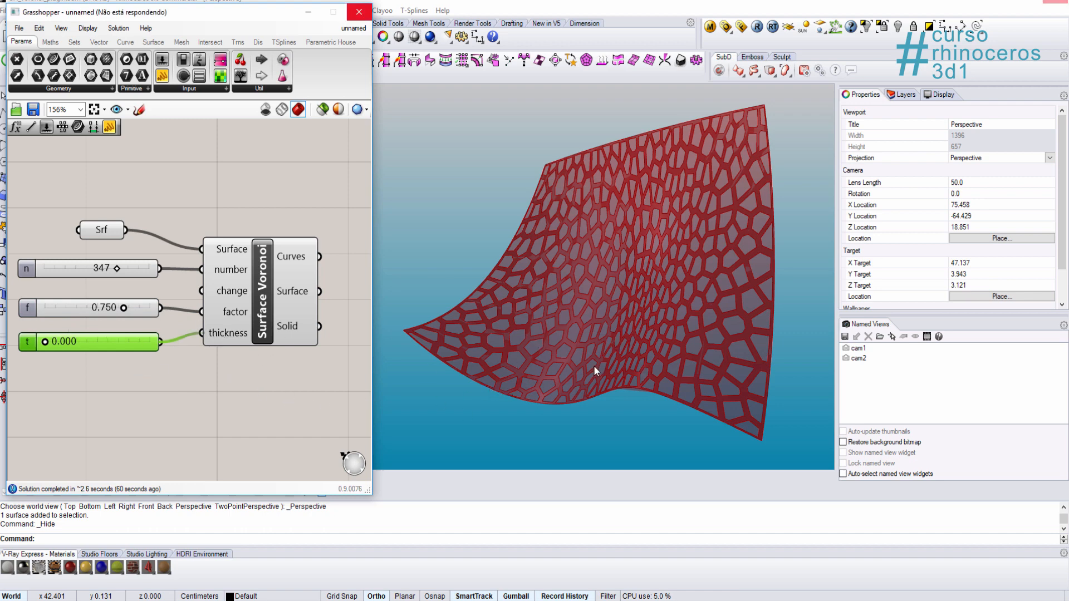
right_click_drag(697, 332, 567, 341)
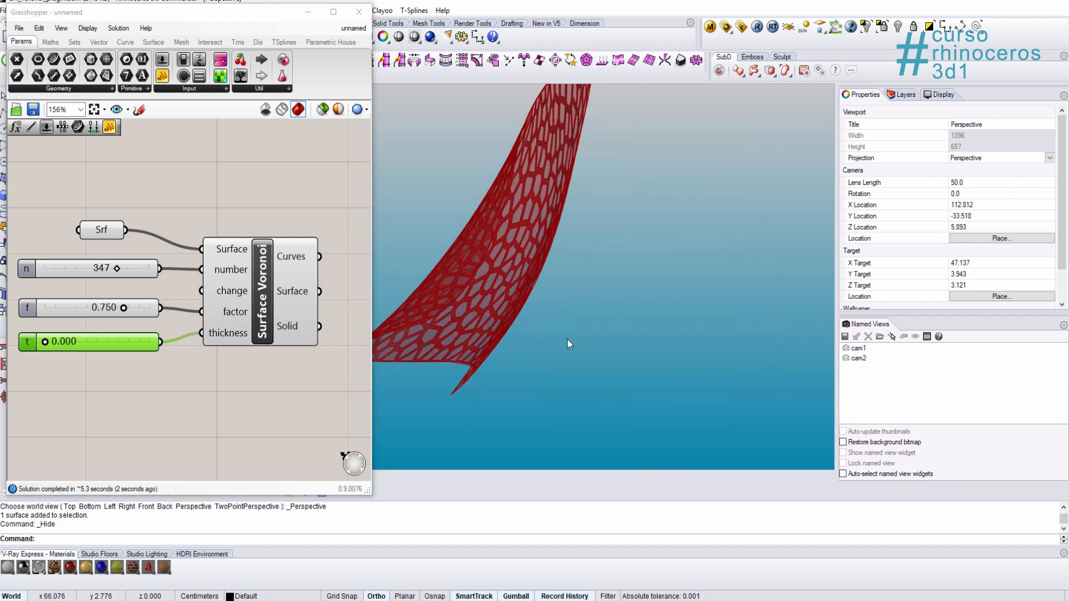
scroll(498, 374, "up", 6)
right_click_drag(497, 374, 501, 383)
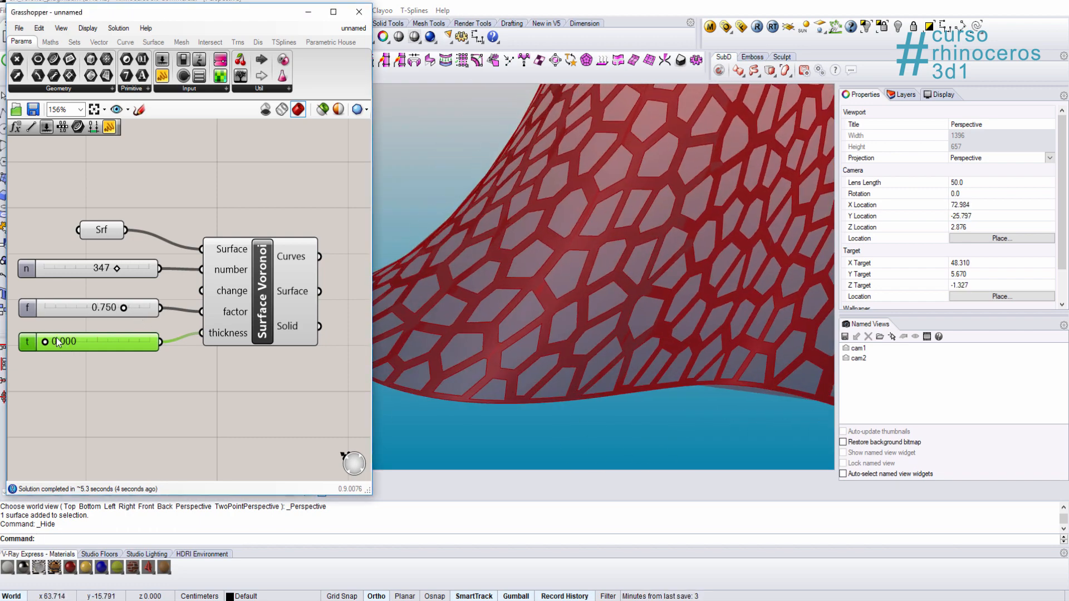
Step: Set the thickness slider to 0.1 and inspect the lower corner of the thickened pattern
double_click(67, 342)
type(".1")
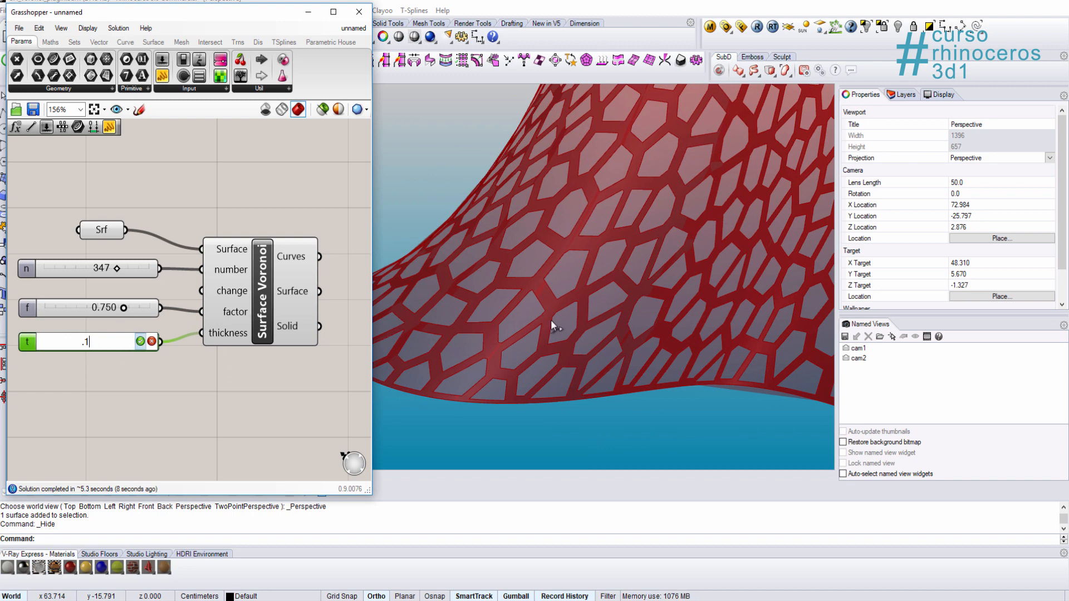
key("Return")
right_click_drag(568, 350, 623, 221, "shift")
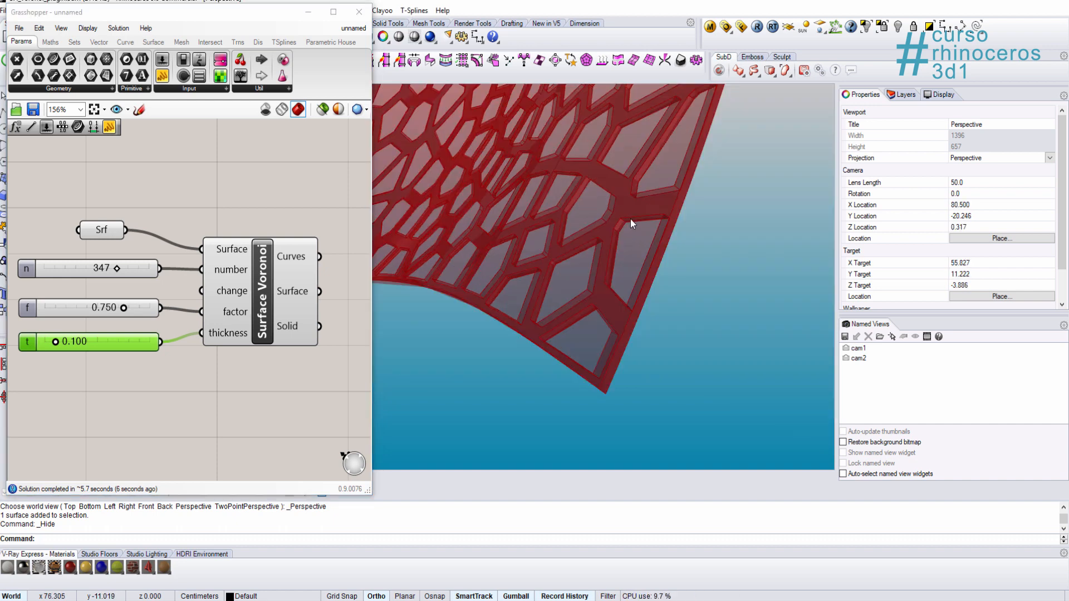
scroll(634, 192, "up", 3)
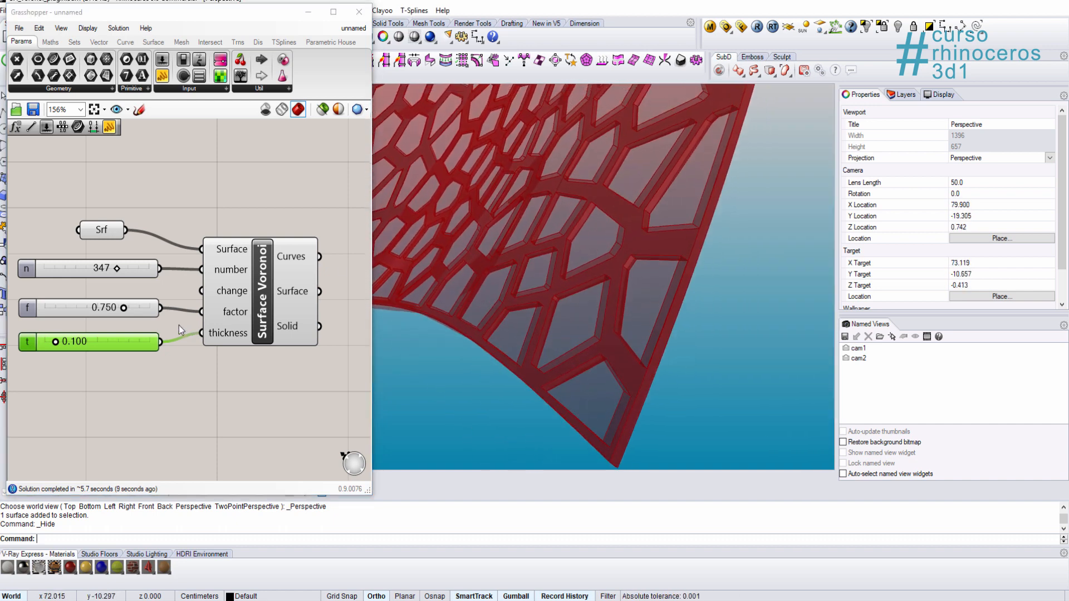
Step: Set the thickness slider to 0.25 and view the whole thickened pattern
double_click(75, 341)
type(".25")
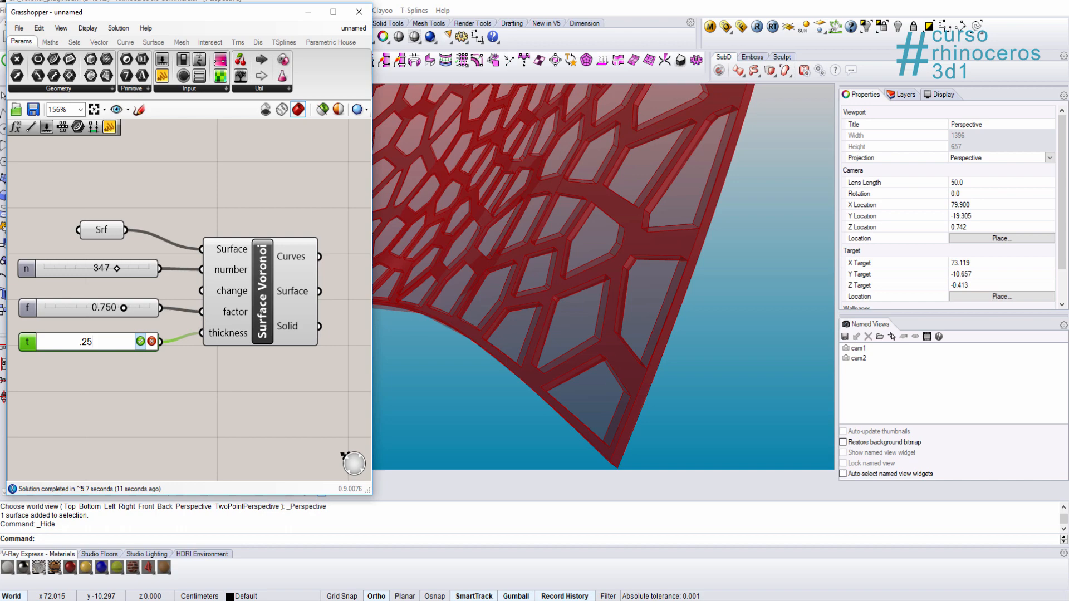
key("Return")
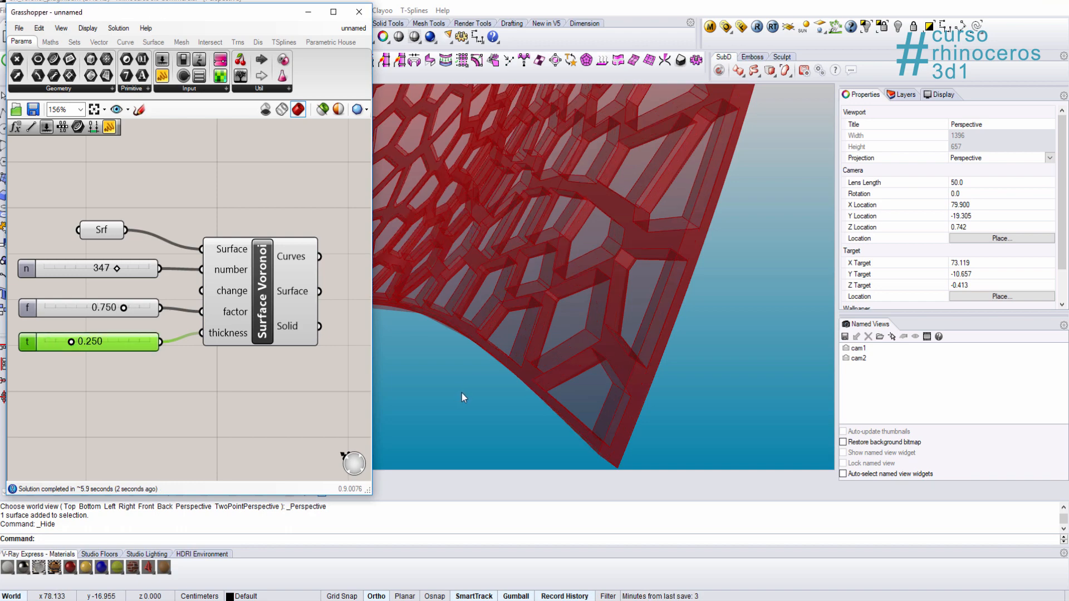
right_click_drag(570, 275, 612, 279)
scroll(639, 313, "down", 6)
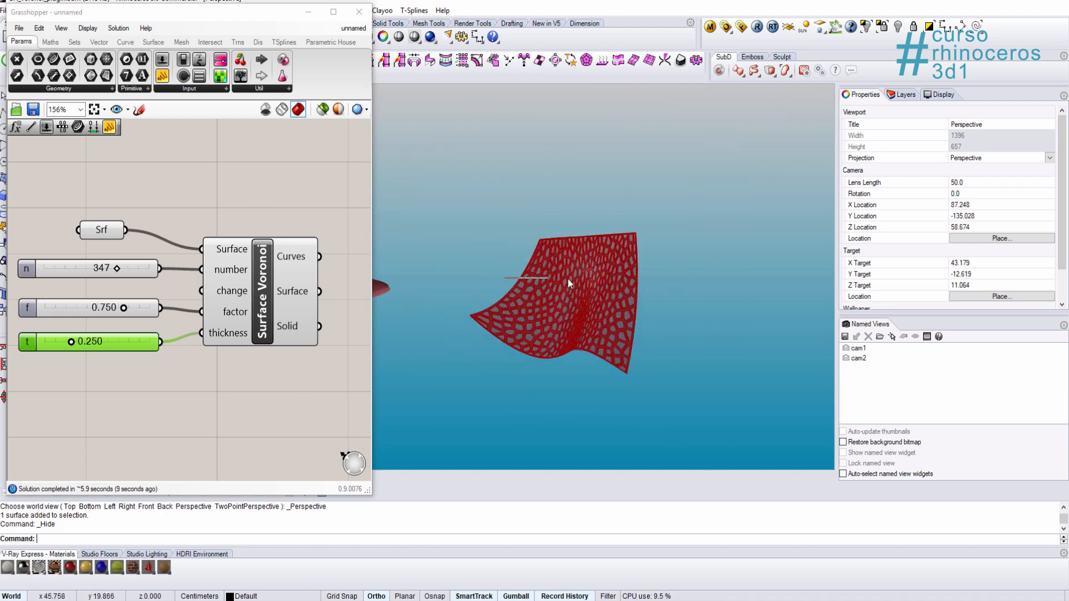
Step: Bake the Surface Voronoi component into the model with the object name Srf_voronoi_
left_click(266, 287)
right_click(266, 285)
left_click(296, 360)
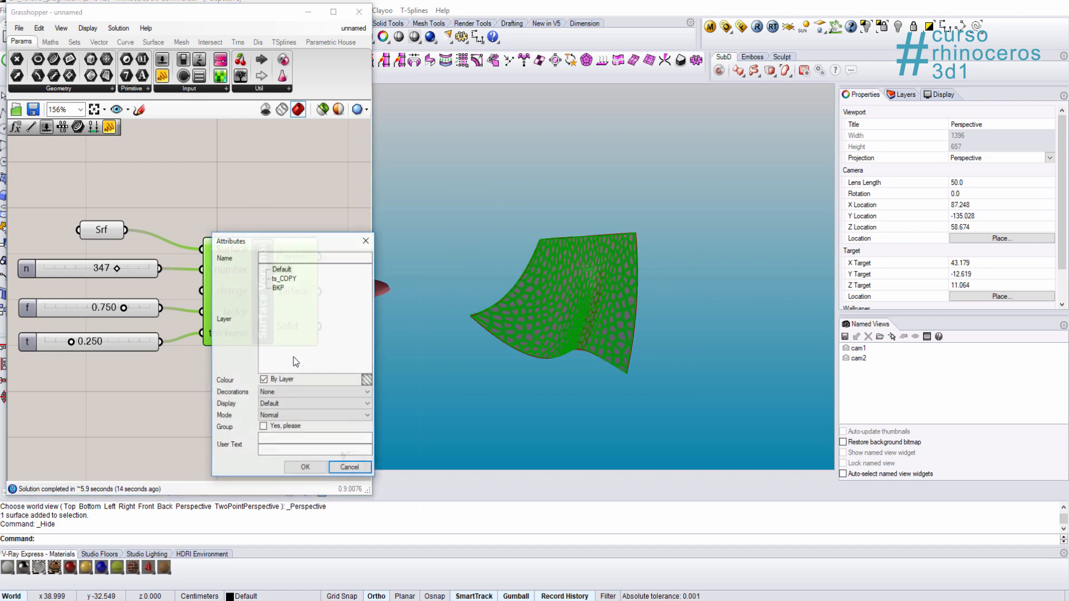
left_click(281, 258)
type("Srf_v")
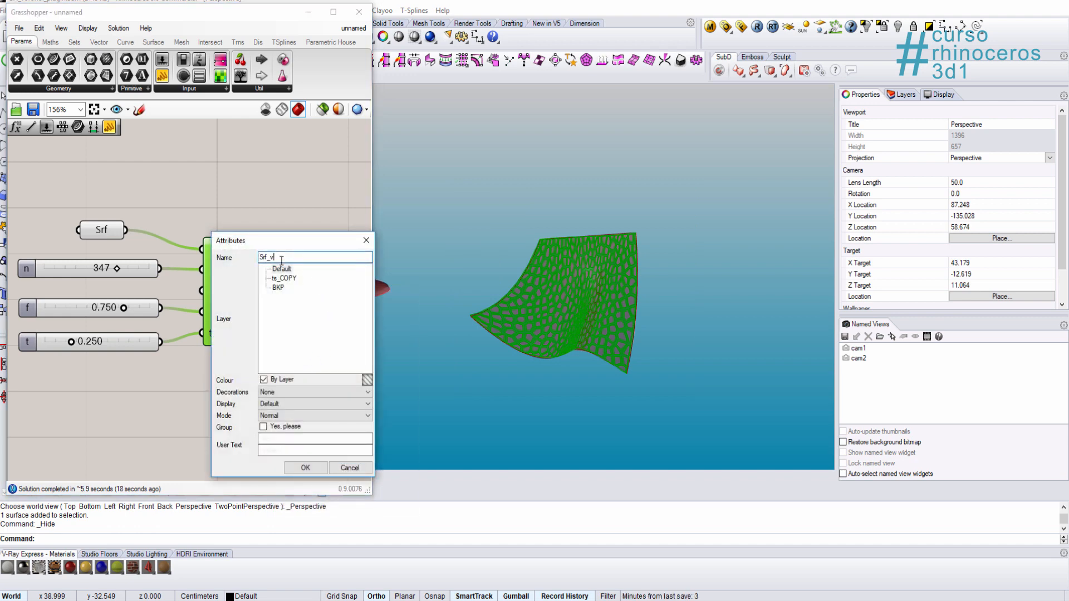
type("oronoi")
key("BackSpace")
type("oi_")
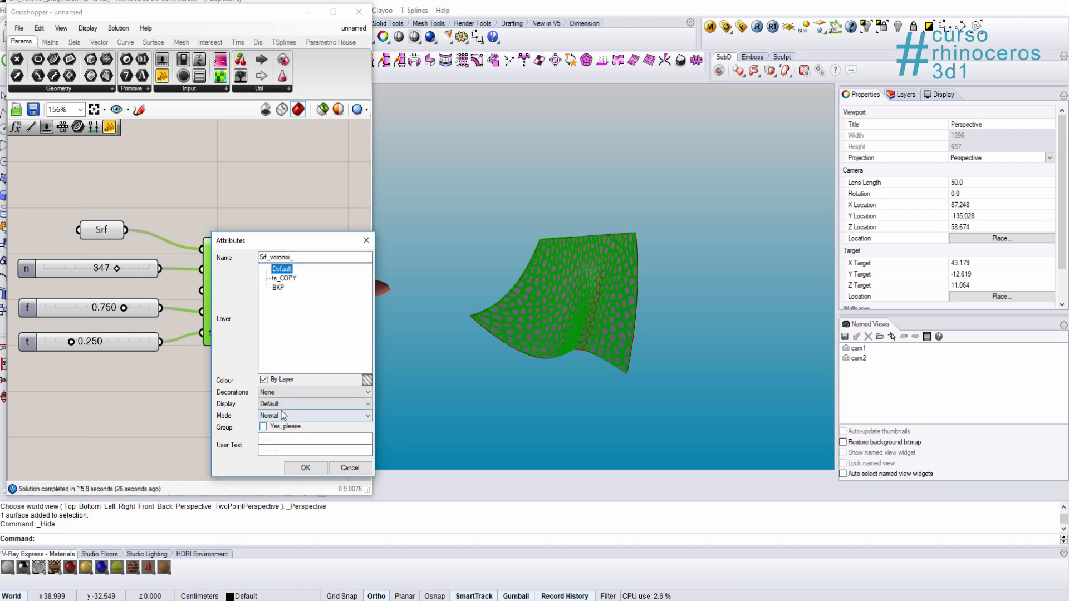
left_click(301, 470)
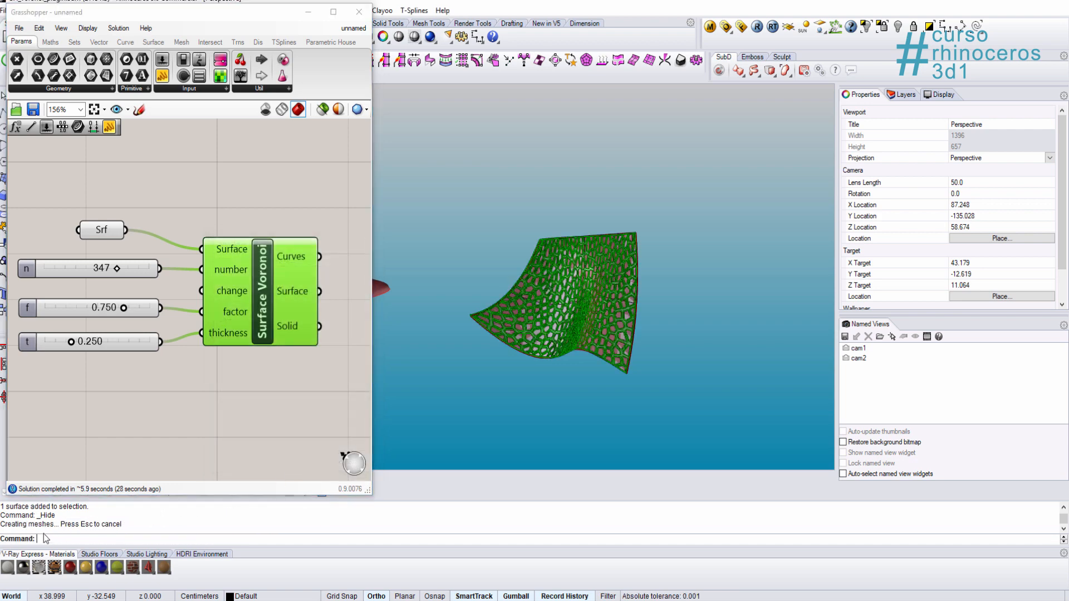
Step: Turn off the Surface Voronoi component's preview so that only the baked pattern is displayed
right_click_drag(585, 415, 575, 322)
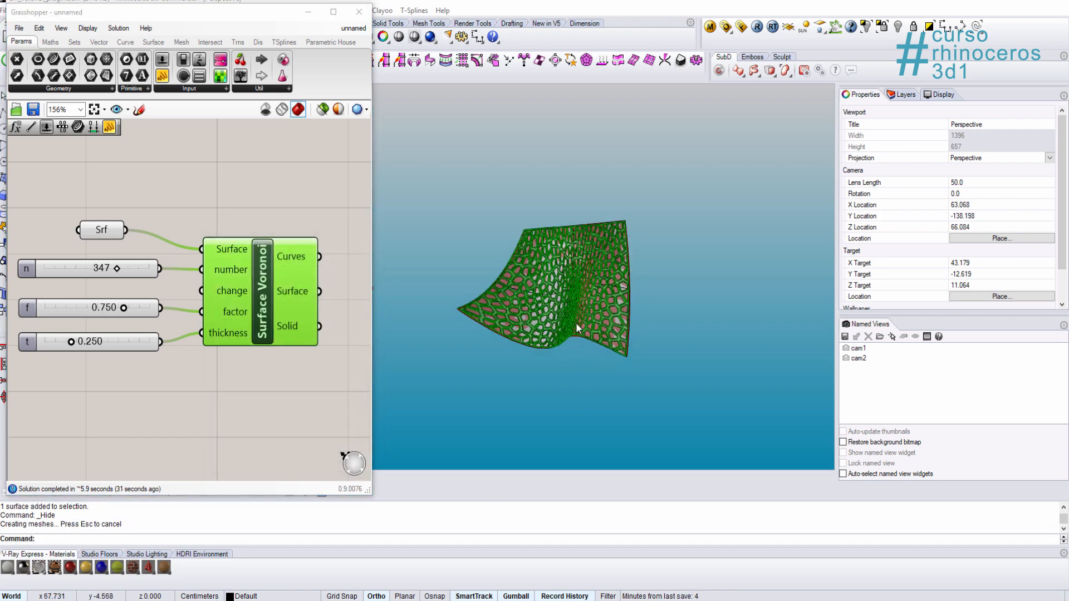
left_click(587, 350)
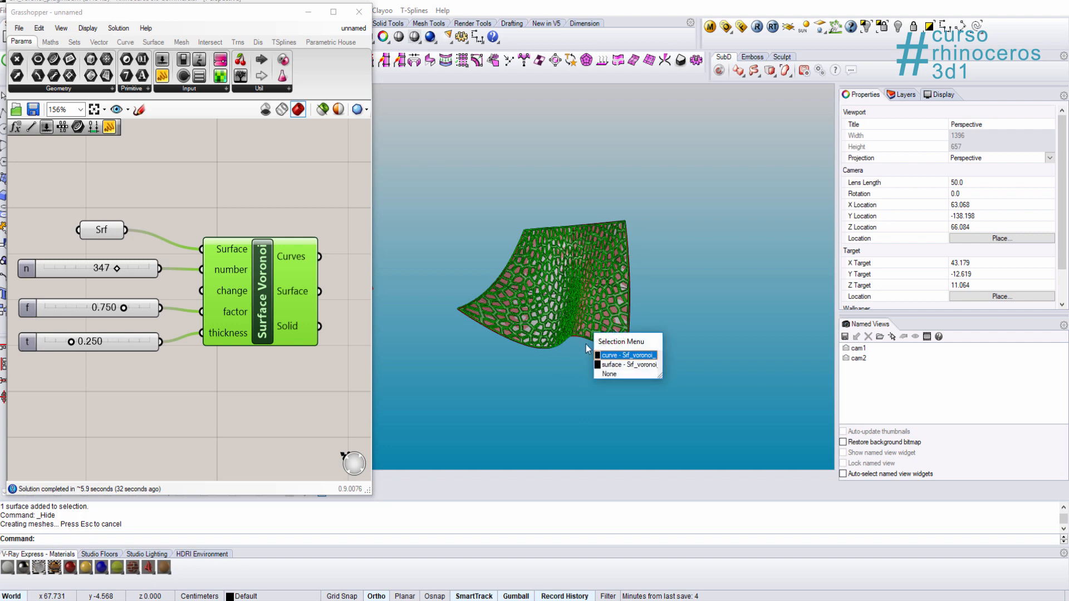
left_click(609, 374)
right_click(245, 262)
left_click(267, 209)
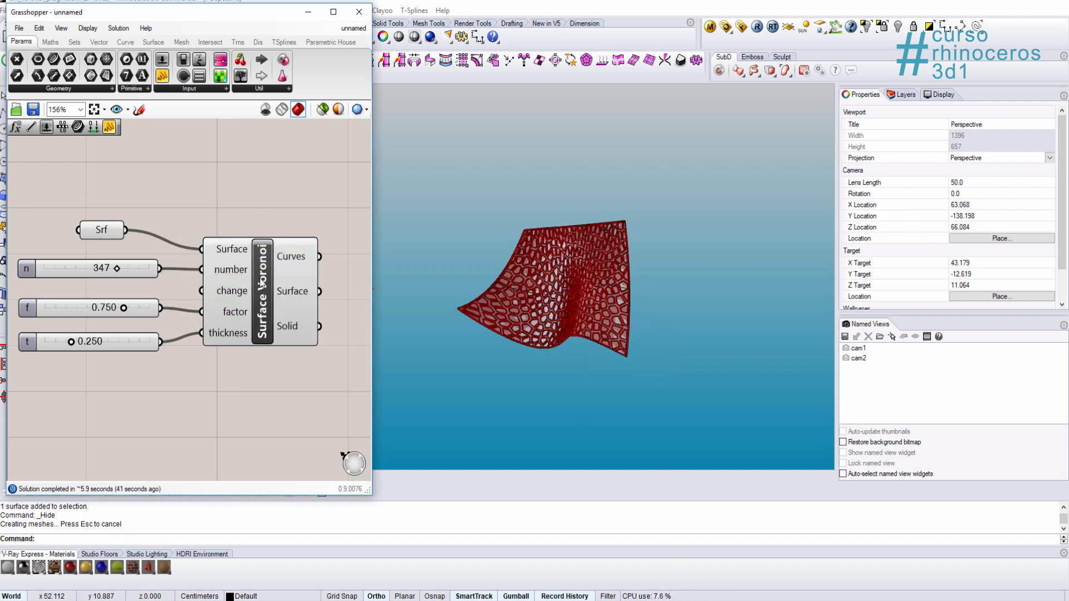
left_click(263, 283)
right_click(262, 280)
left_click(284, 304)
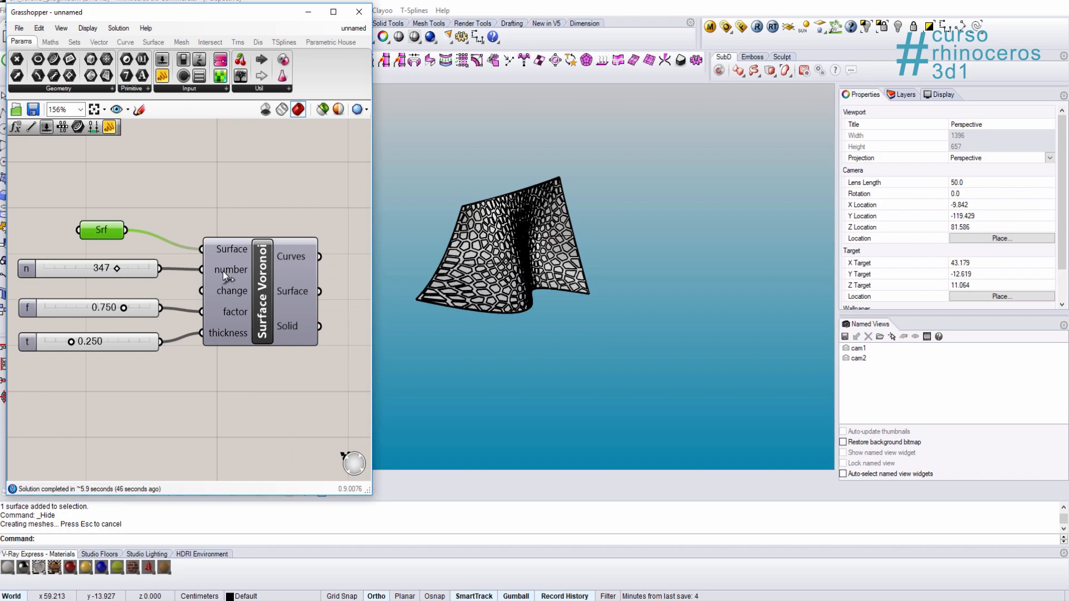
Step: Delete the continuous surface baked with the thickened pattern, and undo that deletion
right_click_drag(515, 281, 596, 372)
scroll(592, 339, "up", 8)
left_click(525, 329)
key("Delete")
scroll(596, 372, "up", 4)
key("ctrl+z")
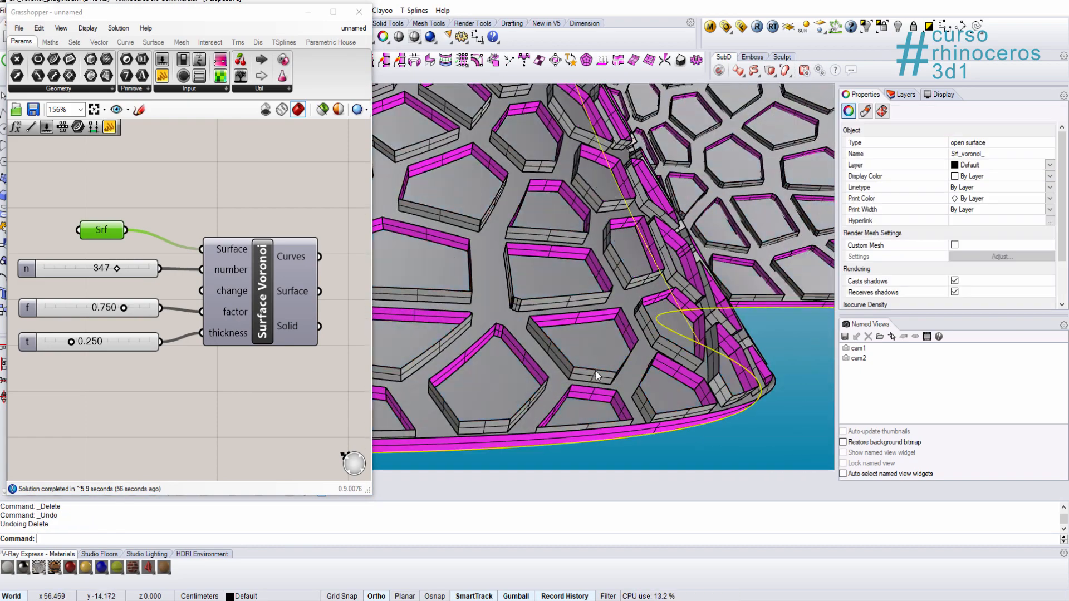
Step: Delete all the baked surfaces and curves of the thickened pattern
scroll(605, 369, "down", 6)
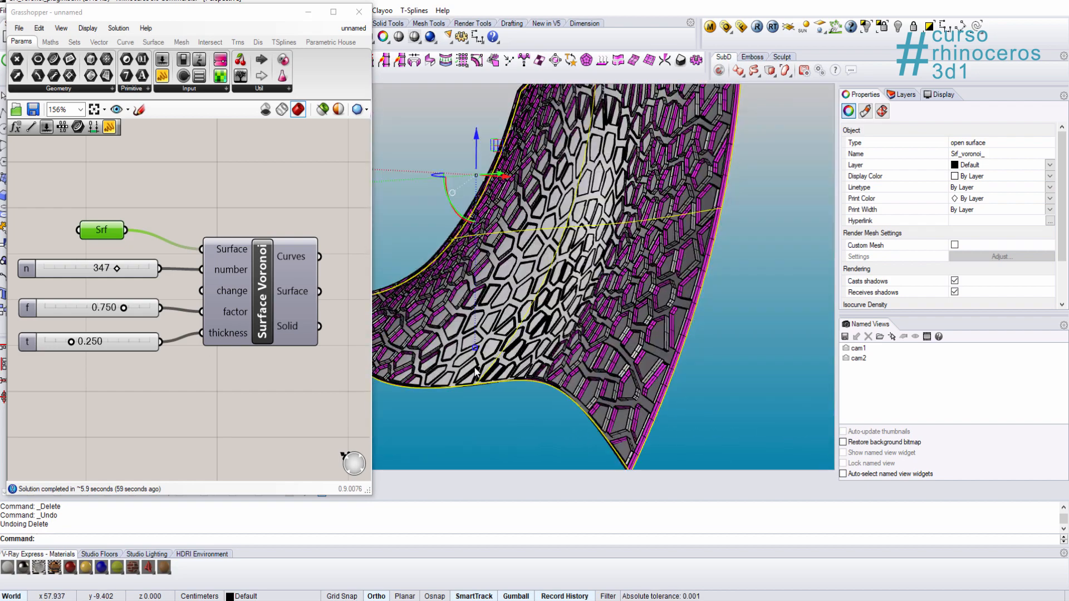
right_click_drag(476, 373, 643, 324)
scroll(644, 324, "down", 3)
right_click_drag(579, 304, 544, 287)
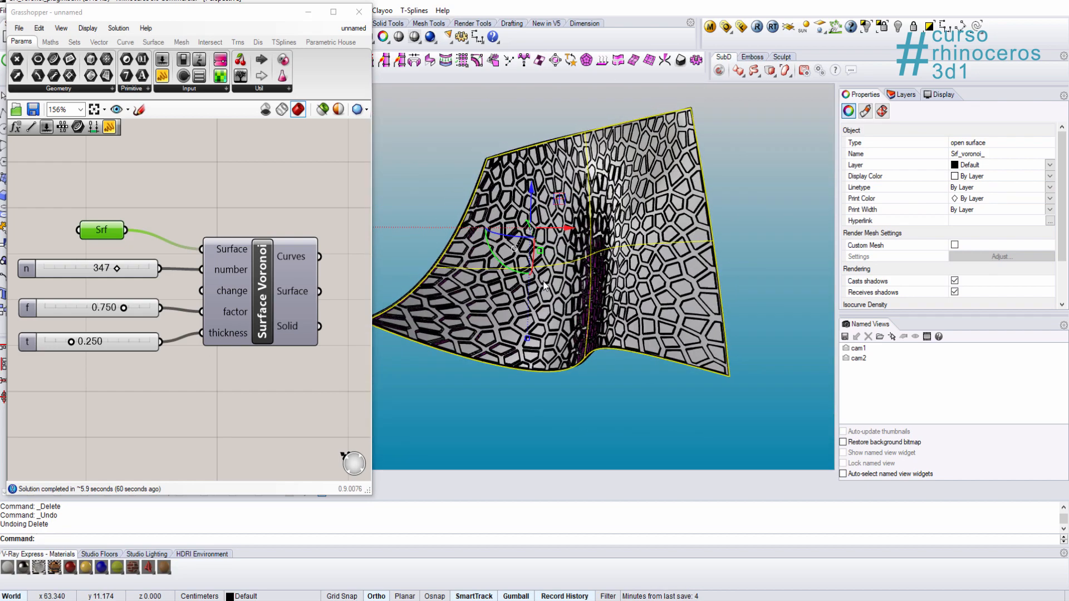
key("ctrl+a")
key("Delete")
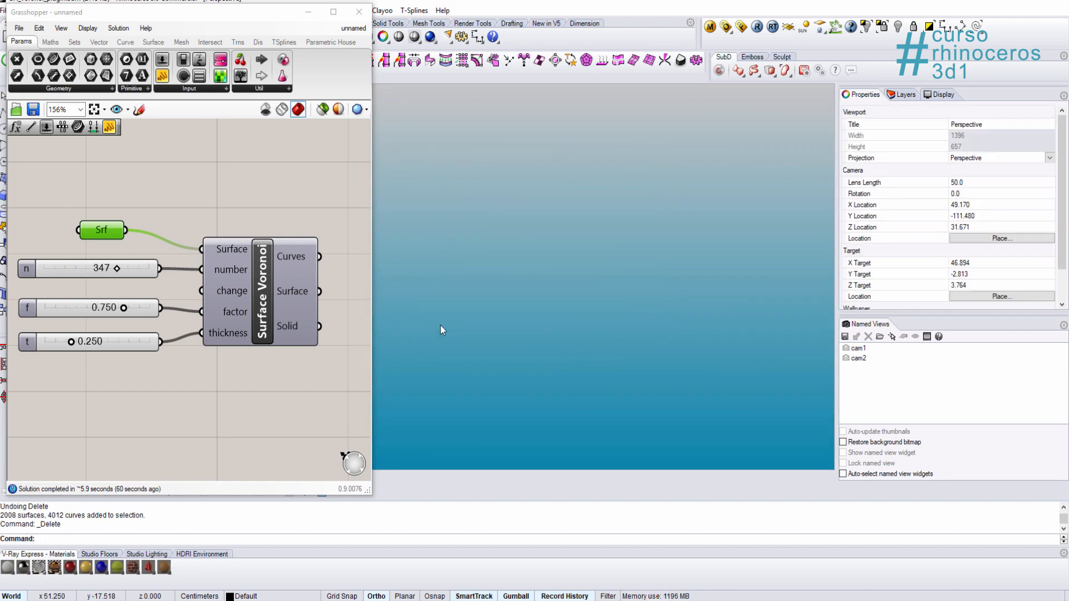
Step: Turn the Surface Voronoi component's preview back on and inspect the pattern's lower corner
left_click(244, 270)
right_click(243, 270)
left_click(305, 180)
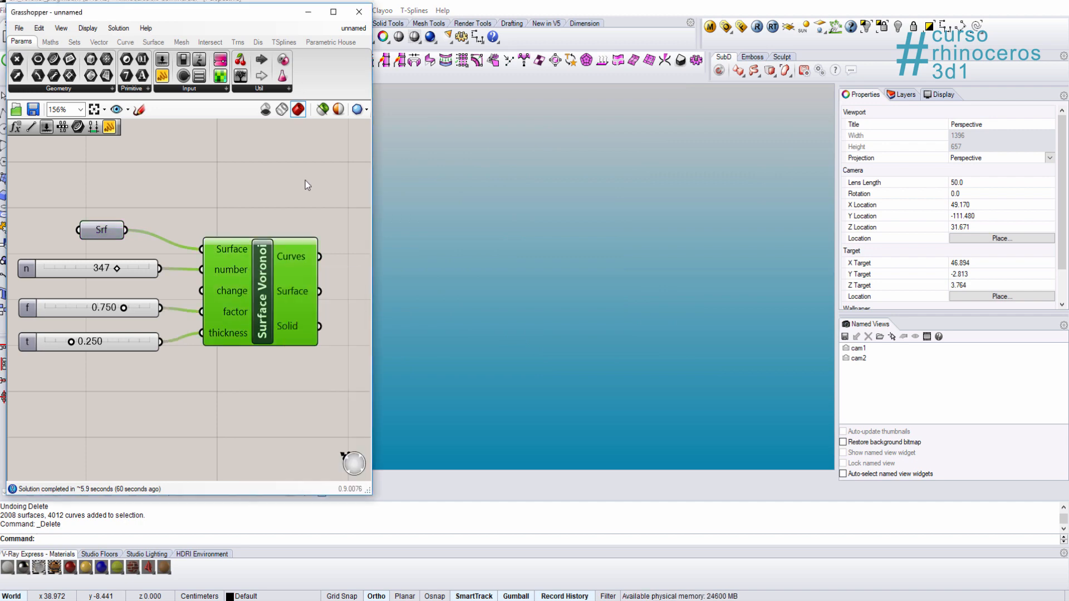
right_click(264, 258)
left_click(279, 277)
scroll(652, 353, "up", 10)
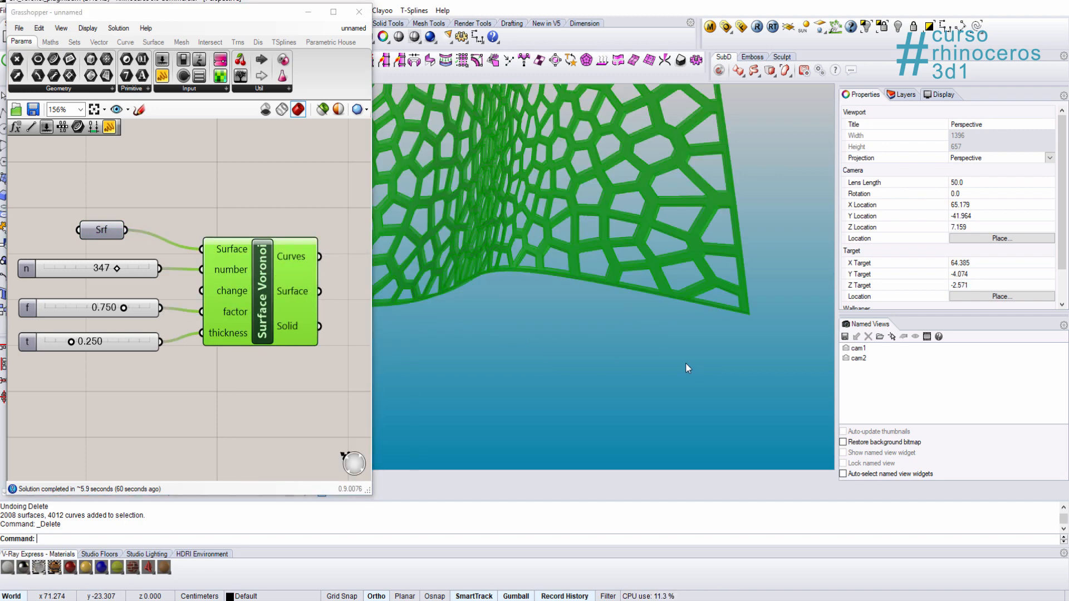
Step: Remove the thickness slider from the definition and view the whole flat perforated surface
right_click_drag(687, 367, 559, 331)
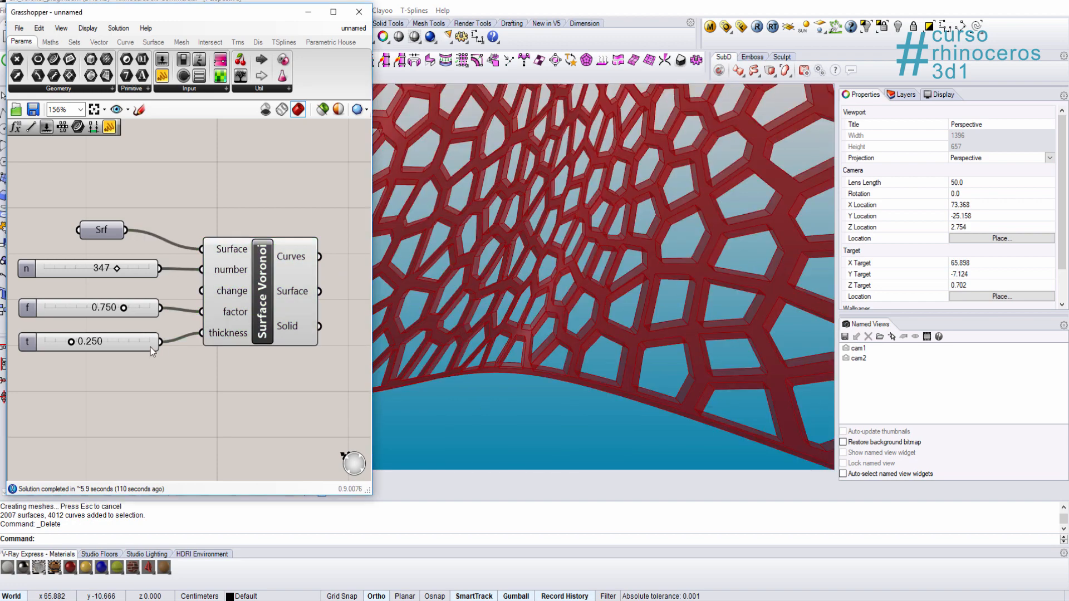
left_click(127, 340)
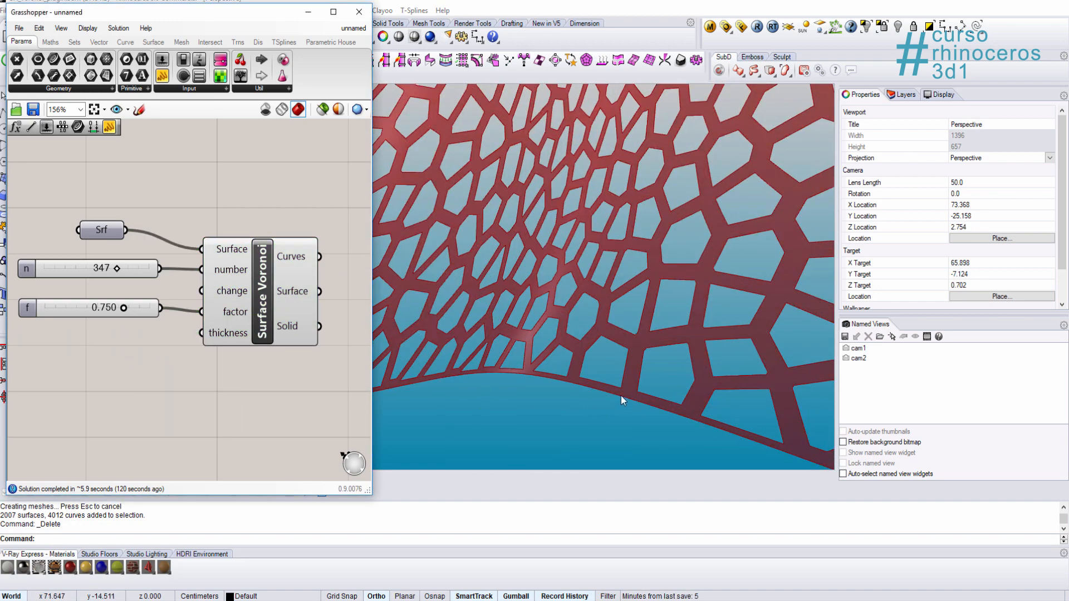
scroll(620, 396, "down", 10)
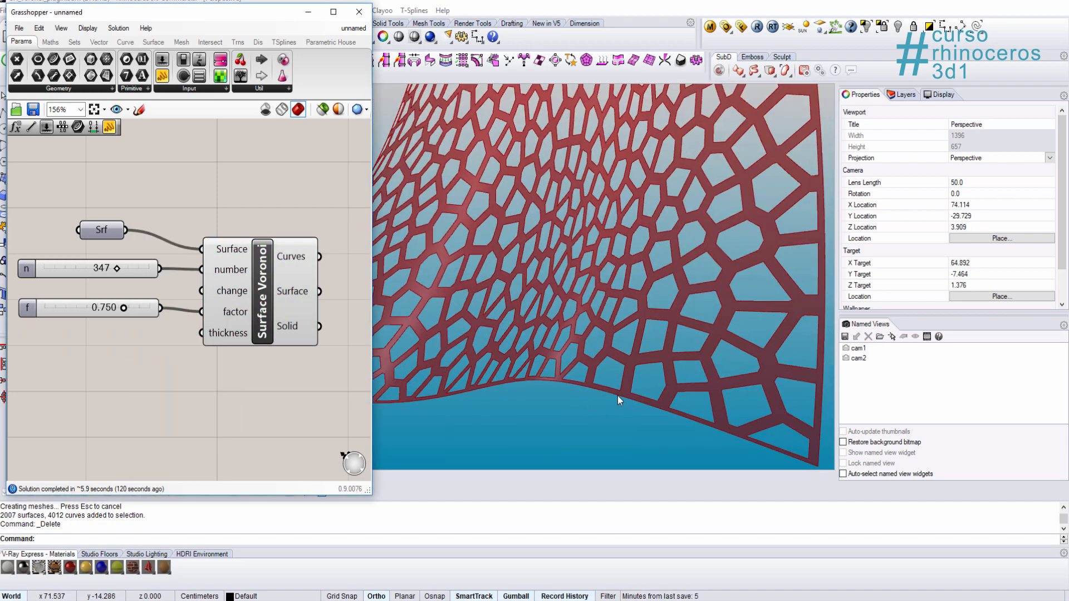
right_click_drag(647, 369, 614, 394, "shift")
Step: Bake the unthickened Surface Voronoi result with the object name srf
left_click(254, 287)
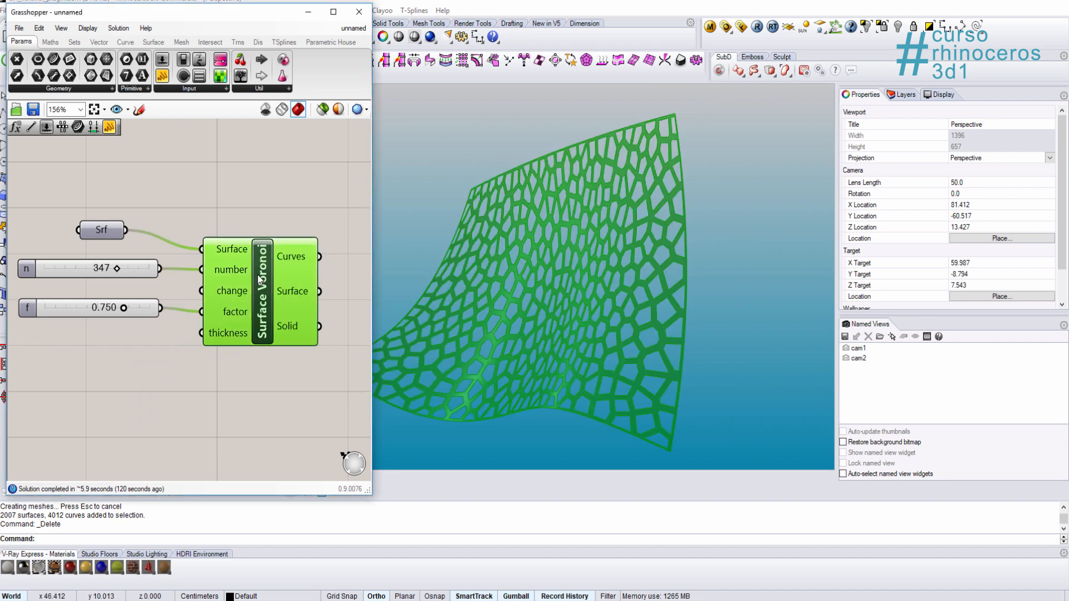
right_click(258, 277)
left_click(278, 344)
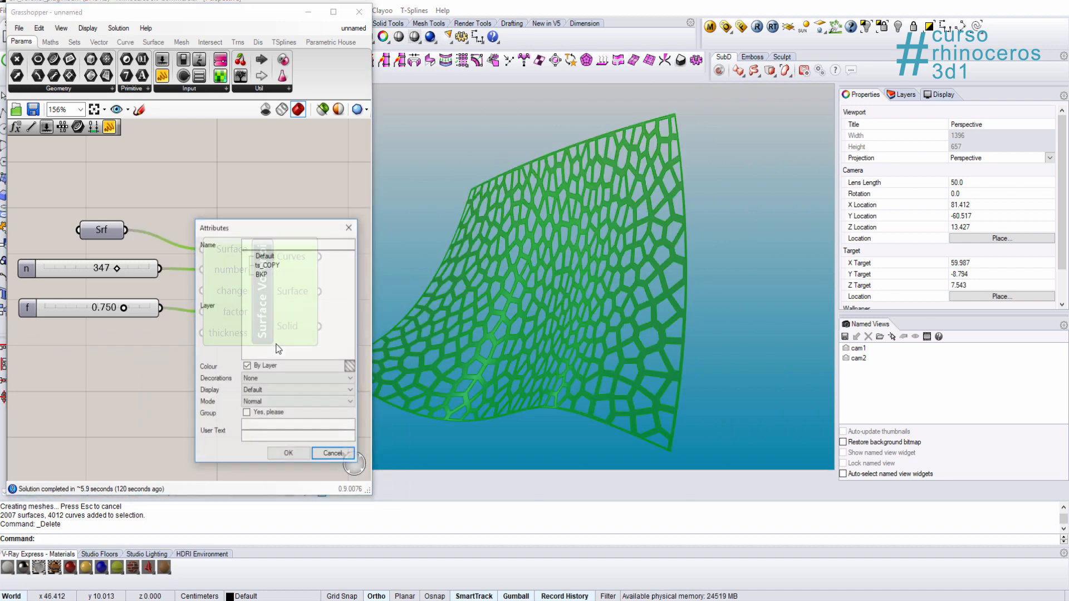
left_click(269, 245)
type("srf")
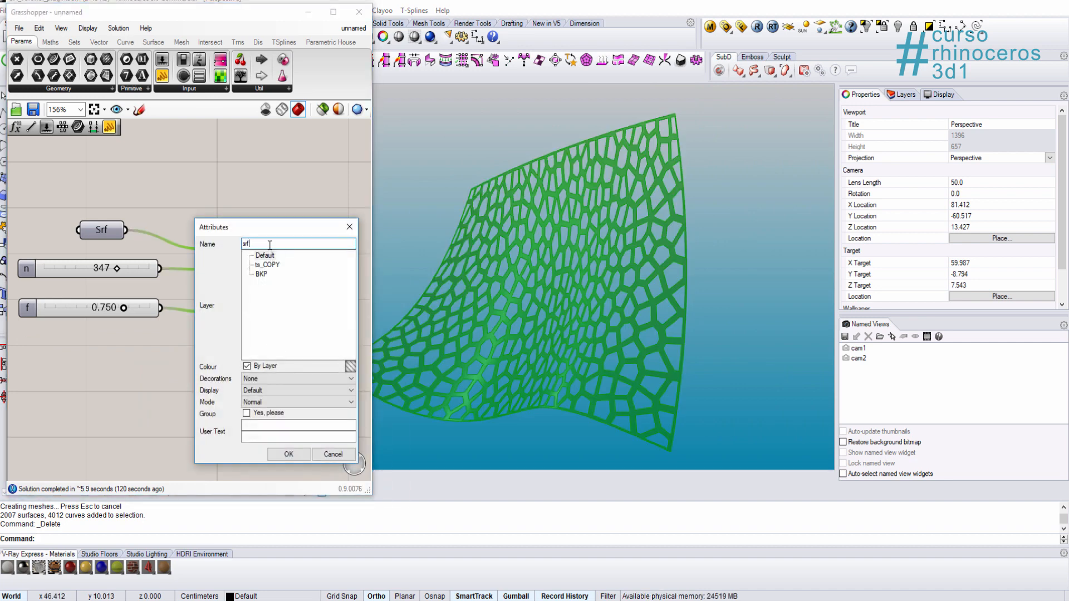
left_click(289, 454)
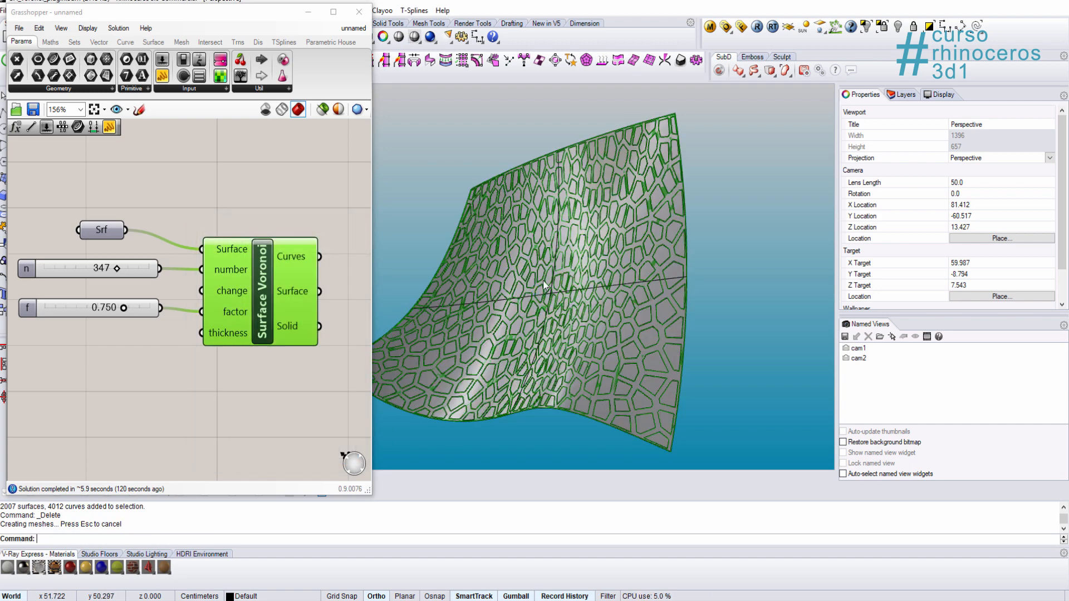
Step: Dismiss the choice of overlapping objects and hide the Surface Voronoi preview over the baked geometry
left_click(544, 283)
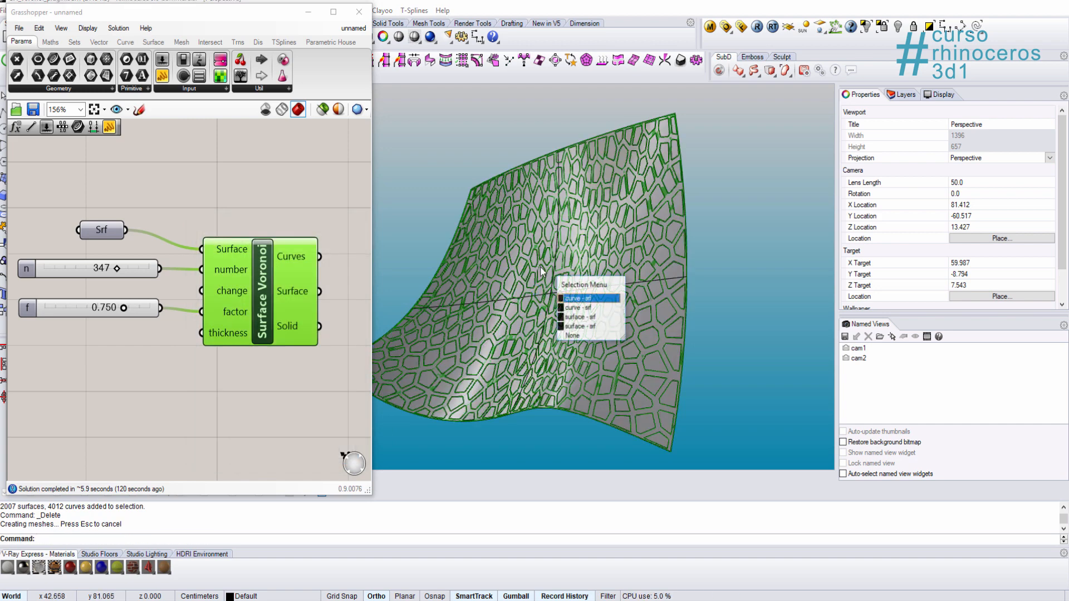
left_click(572, 336)
right_click(264, 272)
left_click(277, 295)
Step: Delete the unperforated base surface from the baked geometry and check a curve along one of the holes
scroll(515, 272, "down", 8)
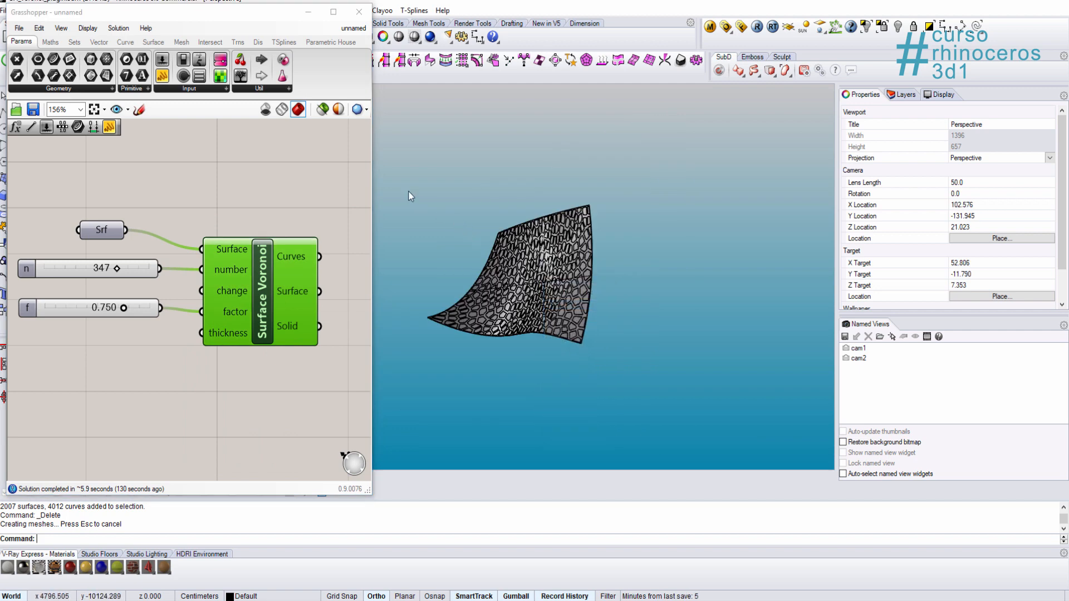
left_click_drag(408, 191, 673, 401)
scroll(576, 302, "up", 12)
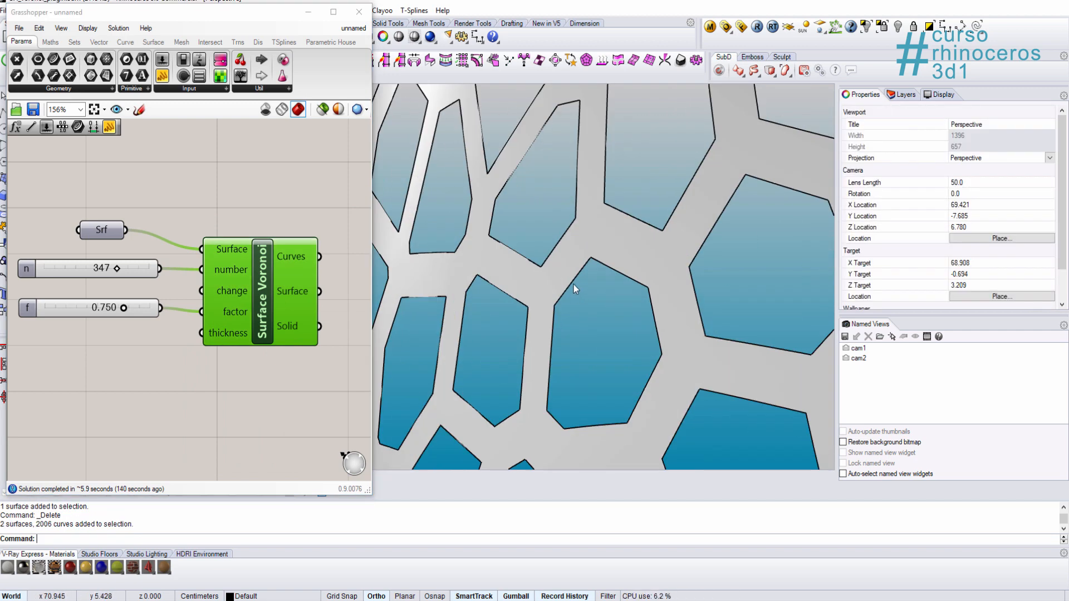
left_click(573, 284)
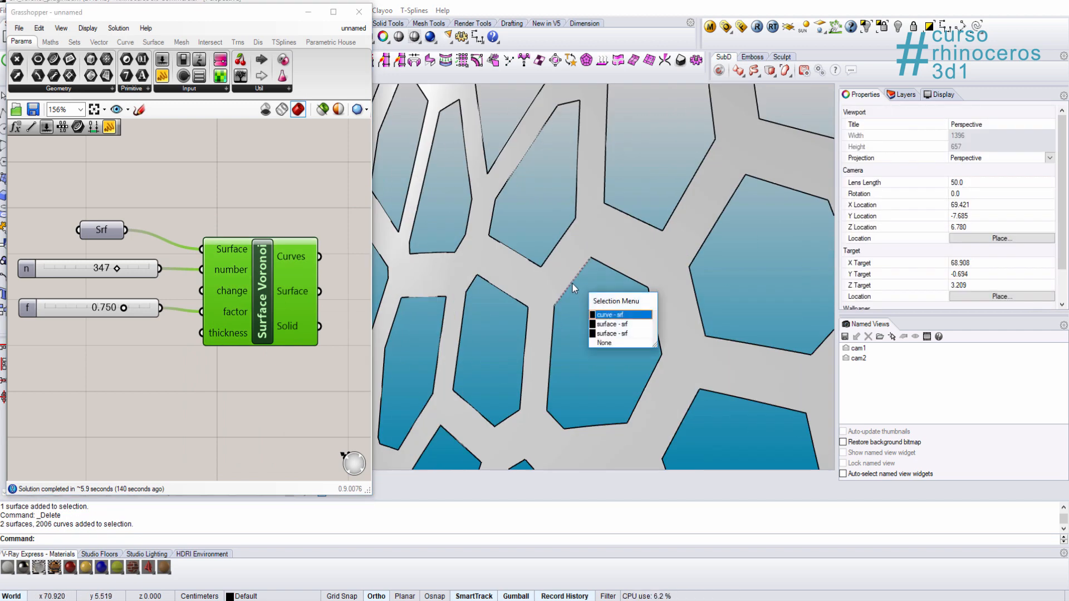
left_click(603, 315)
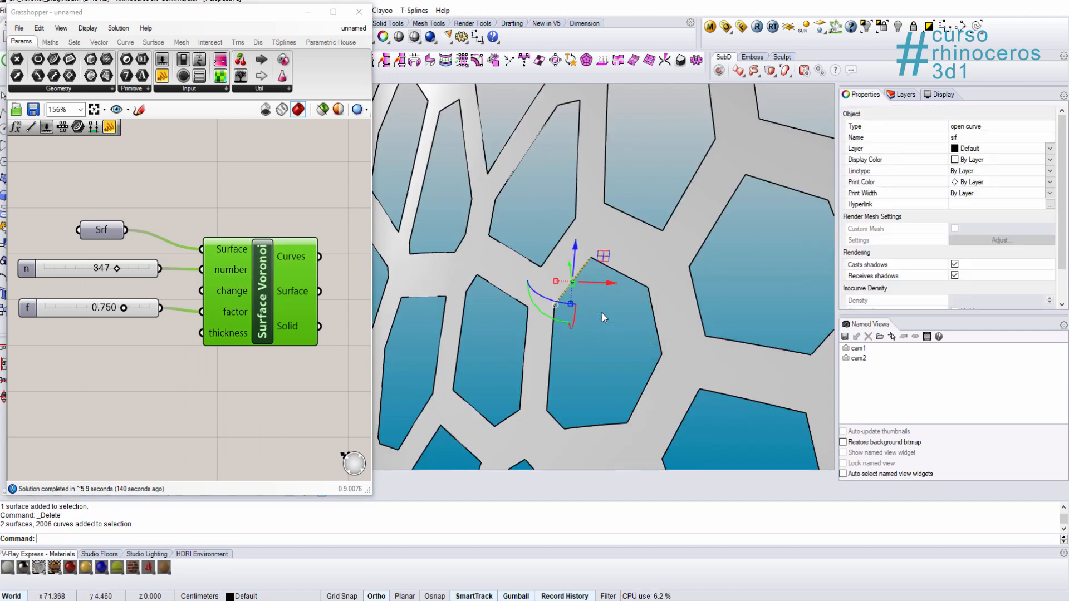
key("Escape")
Step: Select all the baked curves and move them about 42.5 cm away behind the perforated surface
left_click(976, 26)
scroll(480, 317, "down", 10)
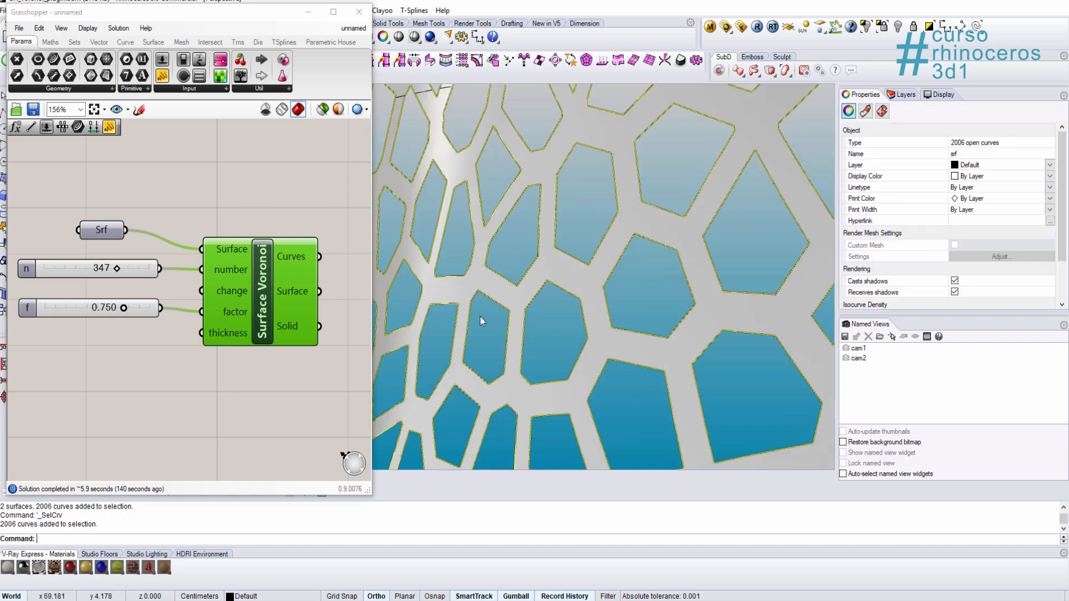
left_click_drag(442, 279, 562, 227)
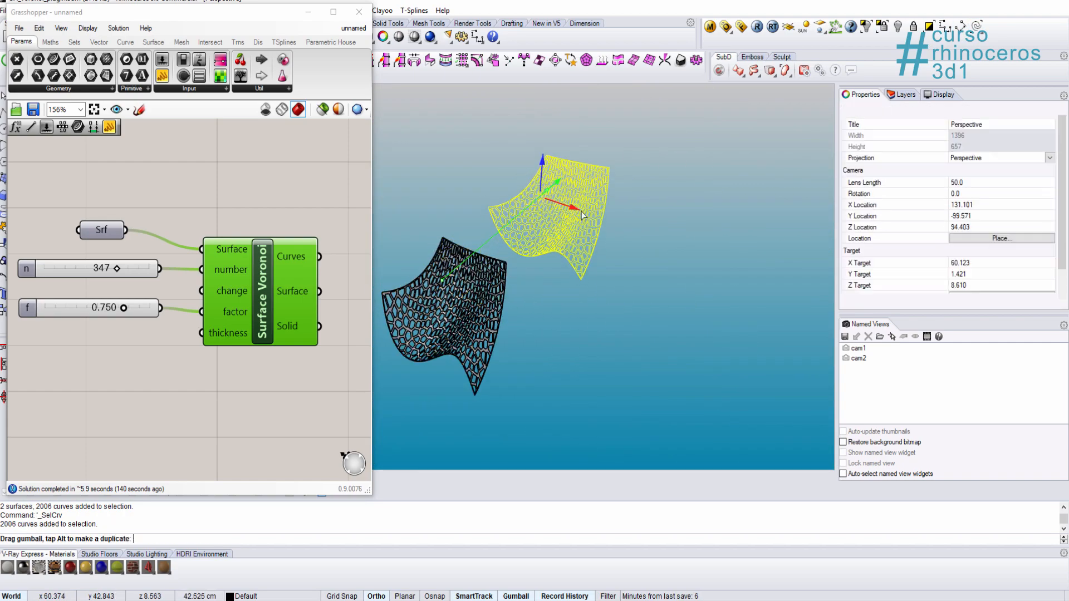
left_click(594, 323)
Step: Pull one of the two overlapping perforated surfaces about 14 cm aside and delete it
right_click_drag(594, 322, 607, 303)
scroll(608, 303, "up", 10)
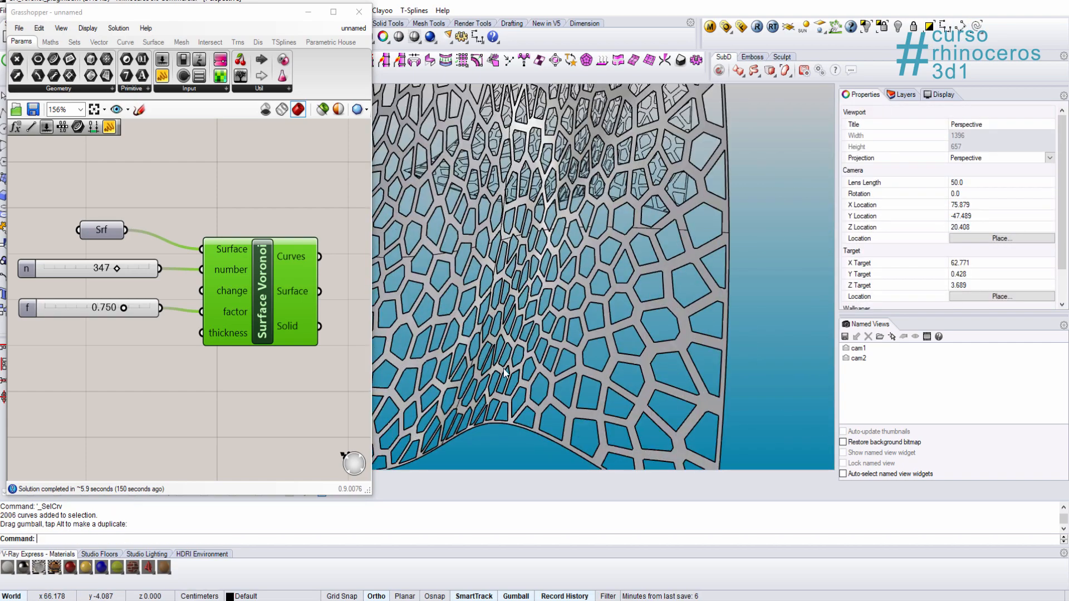
left_click(530, 368)
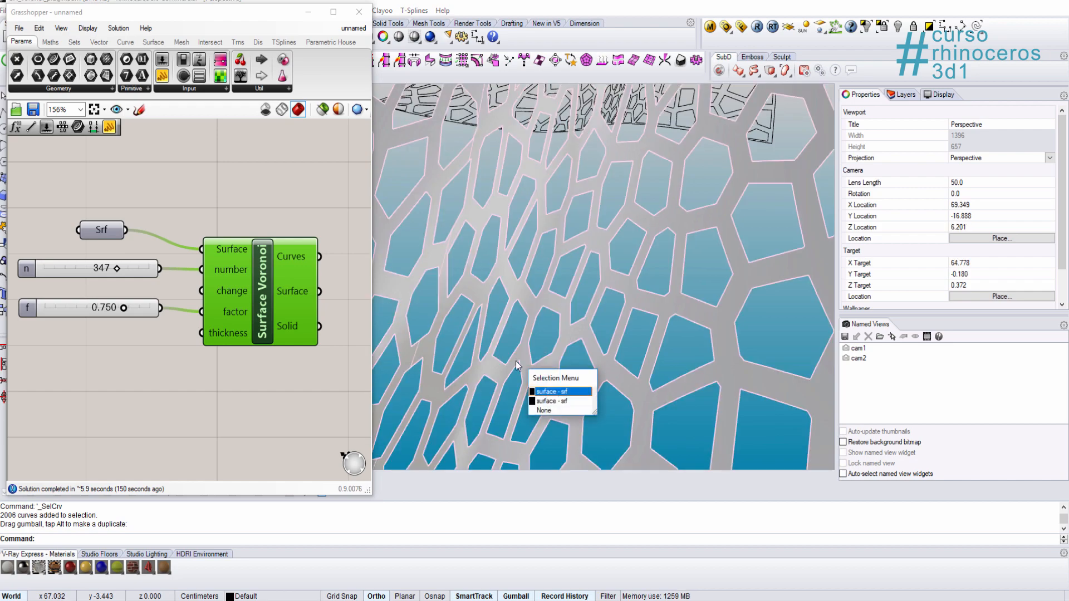
left_click(557, 400)
scroll(558, 398, "down", 5)
scroll(559, 384, "up", 4)
left_click_drag(481, 306, 663, 404, "alt")
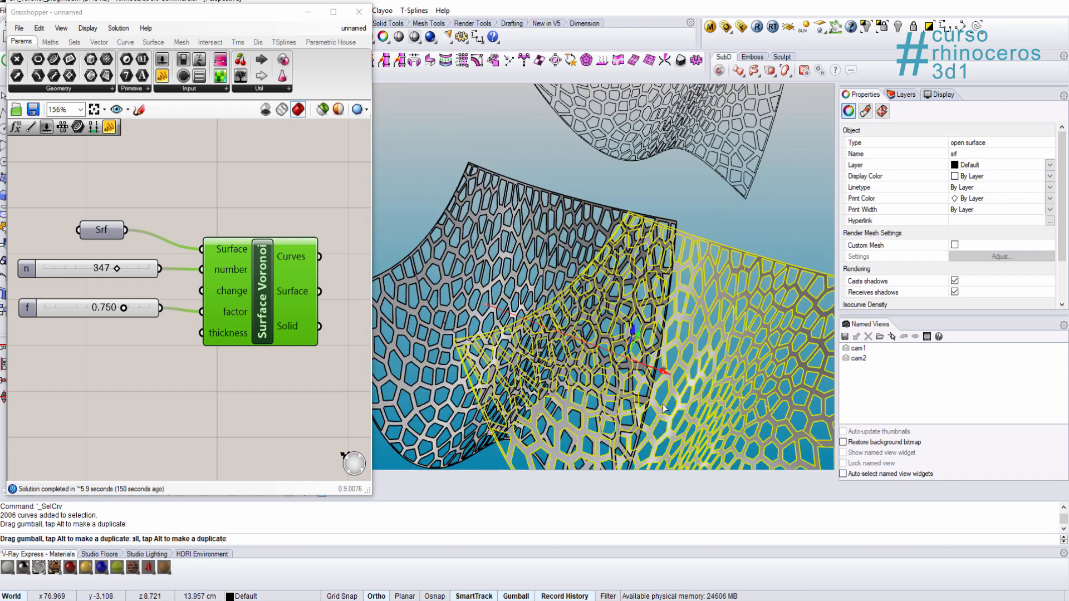
right_click_drag(663, 405, 483, 309)
key("Delete")
key("Escape")
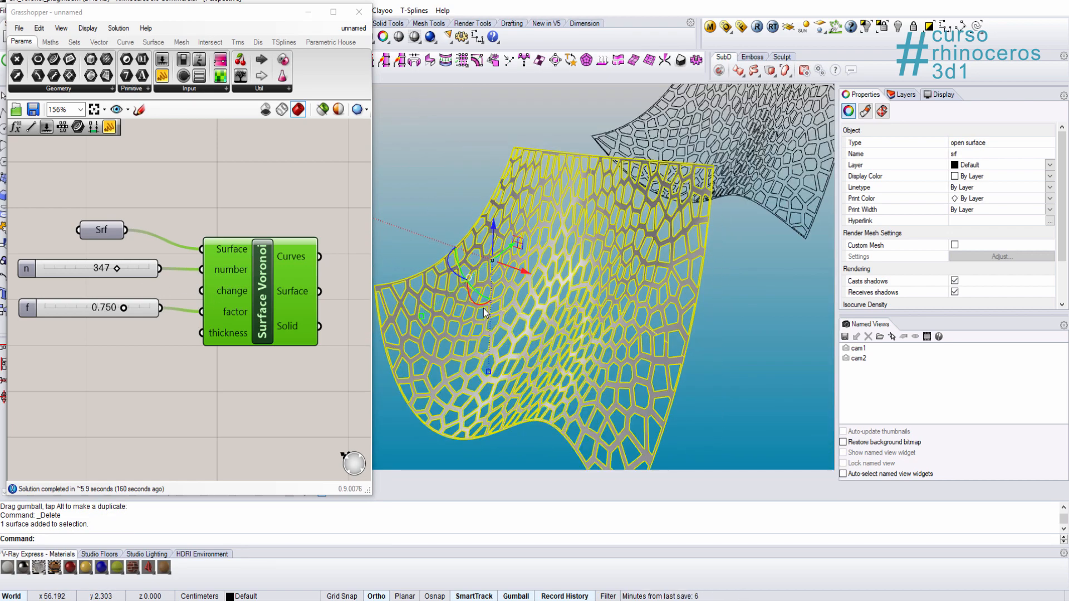
Step: Thicken the perforated surface into a solid with OffsetSrf, using Solid=Yes and a distance of 0.3
type("OffsetSrf")
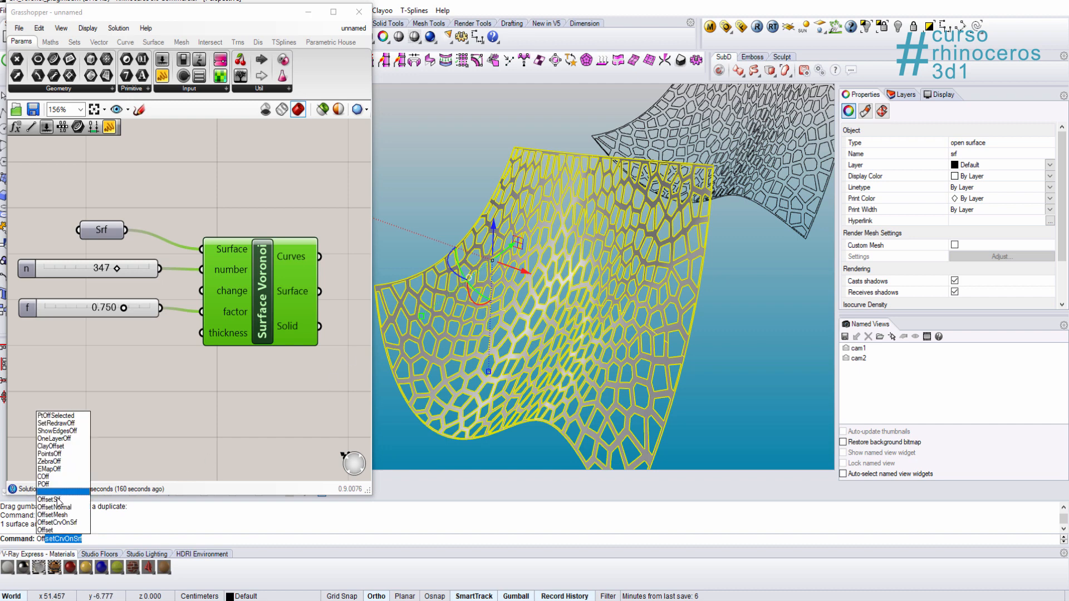
key("Return")
left_click(273, 539)
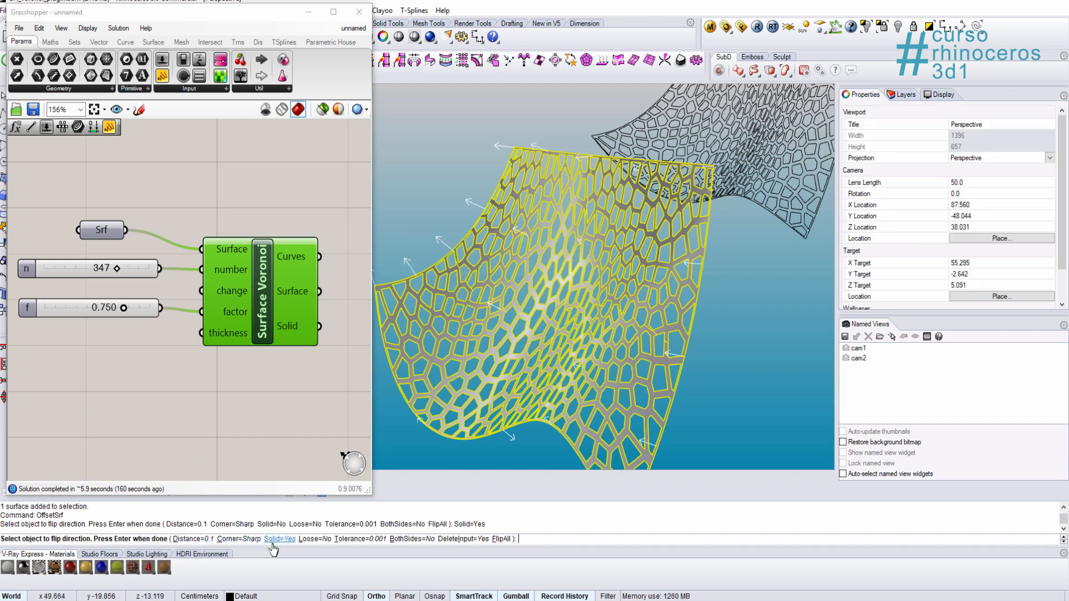
type(".3")
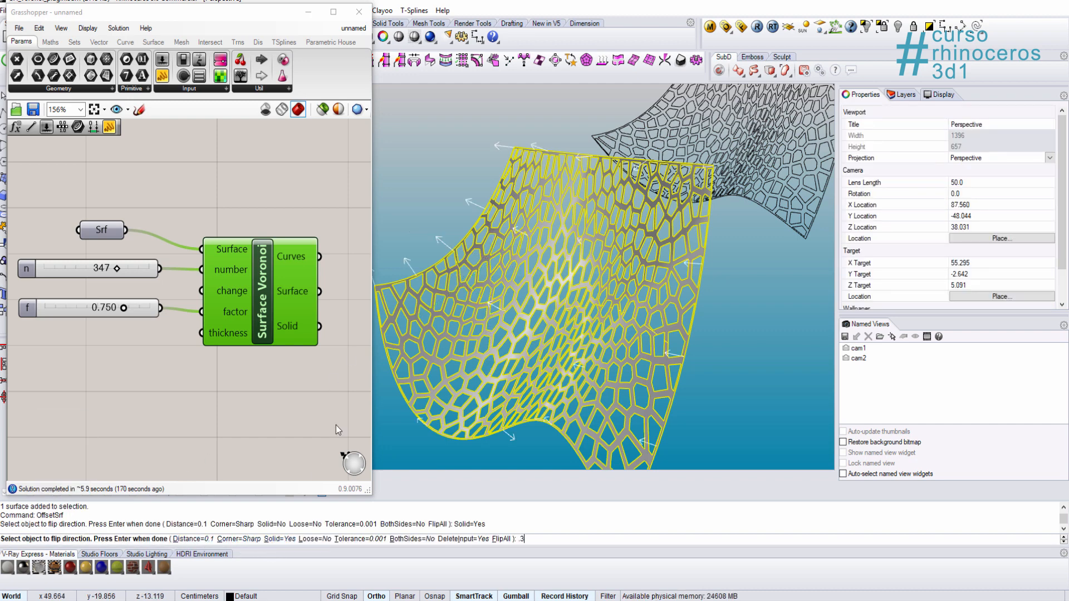
key("Return")
right_click_drag(535, 356, 541, 283)
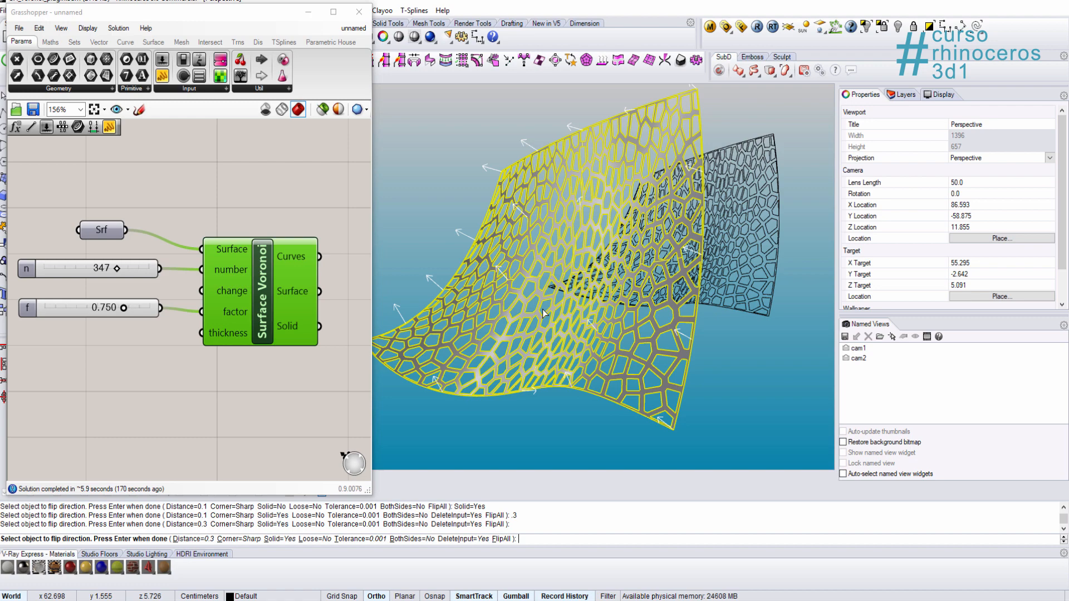
key("Return")
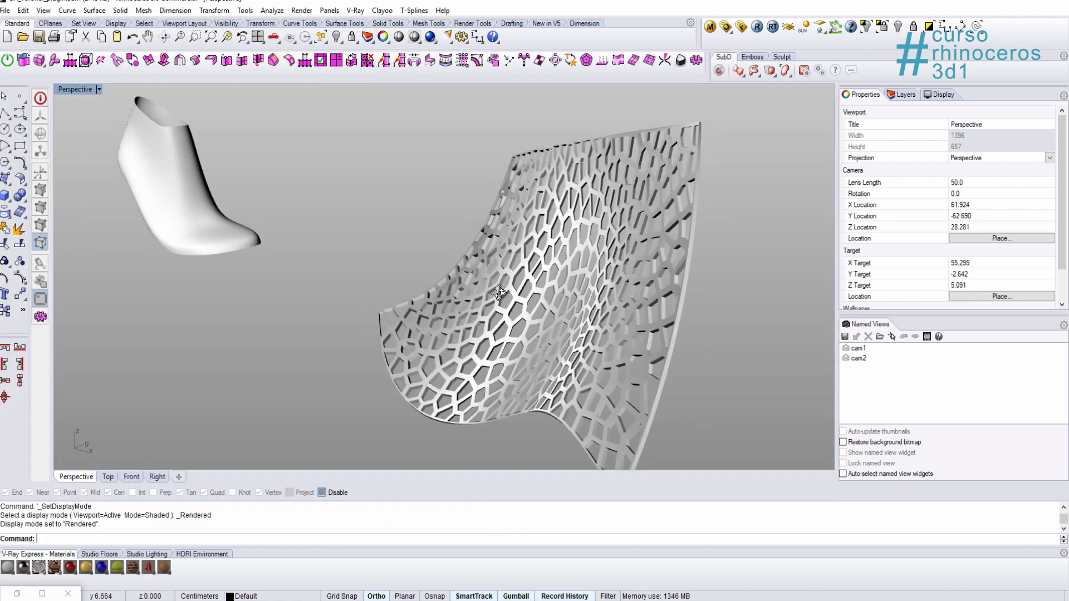
Step: Examine the thickened perforated panel from several angles, comparing the Shaded and Rendered display modes
mouse_move(534, 357)
right_mouse_down()
mouse_move(599, 356)
mouse_move(674, 329)
right_mouse_up()
scroll(542, 380, "up", 6)
key("ctrl+alt+s")
mouse_move(498, 406)
right_mouse_down()
mouse_move(560, 370)
mouse_move(409, 323)
right_mouse_up()
scroll(490, 316, "down", 7)
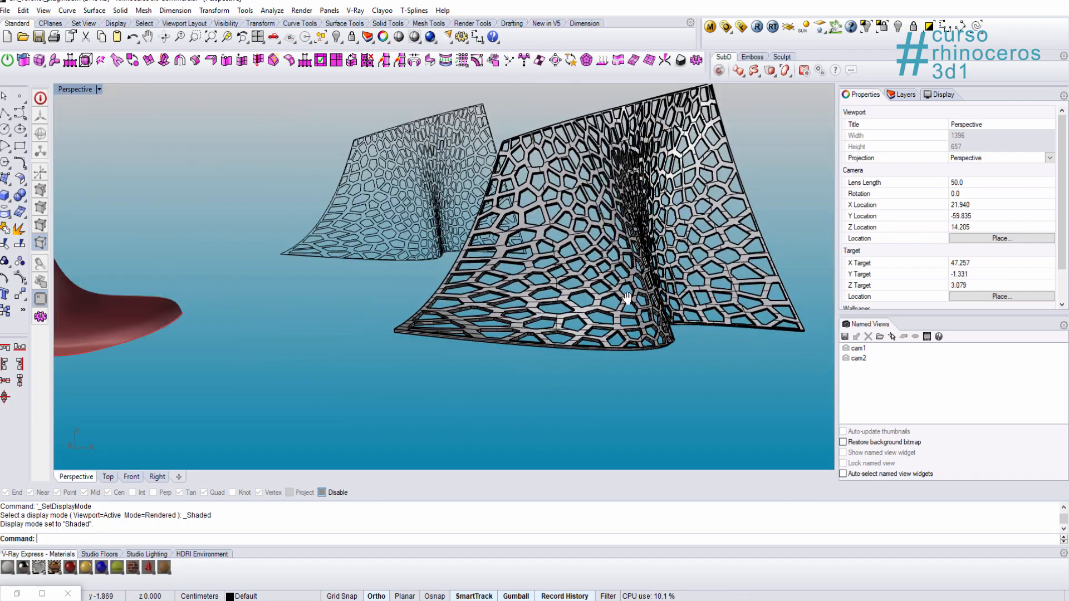
mouse_move(625, 299)
right_mouse_down("shift")
mouse_move(496, 306)
mouse_move(543, 353)
right_mouse_up("shift")
scroll(547, 353, "up", 6)
key("ctrl+alt+r")
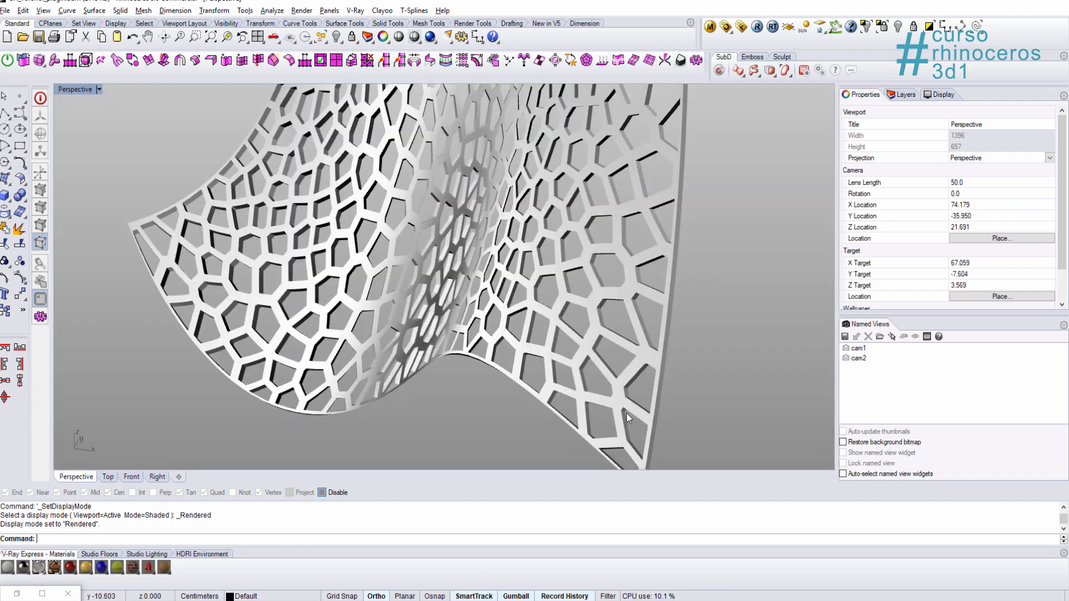
scroll(553, 368, "down", 4)
right_click_drag(480, 340, 420, 313)
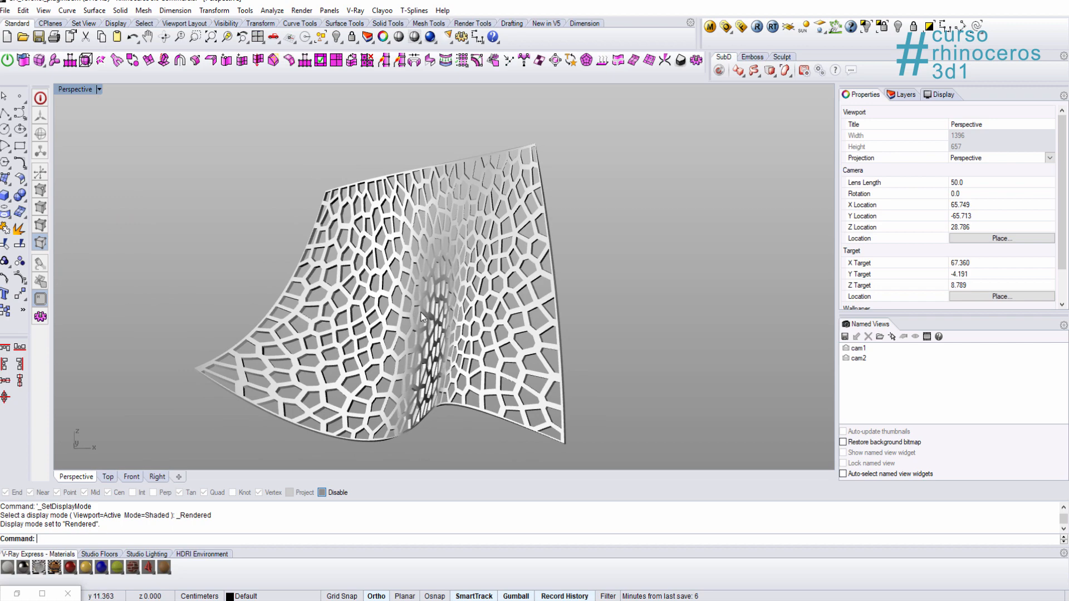
Step: In Shaded display, try moving the sole surface away from the shoe last and undo the move
right_click_drag(442, 357, 173, 356)
scroll(173, 357, "down", 4)
right_click_drag(222, 301, 300, 312, "shift")
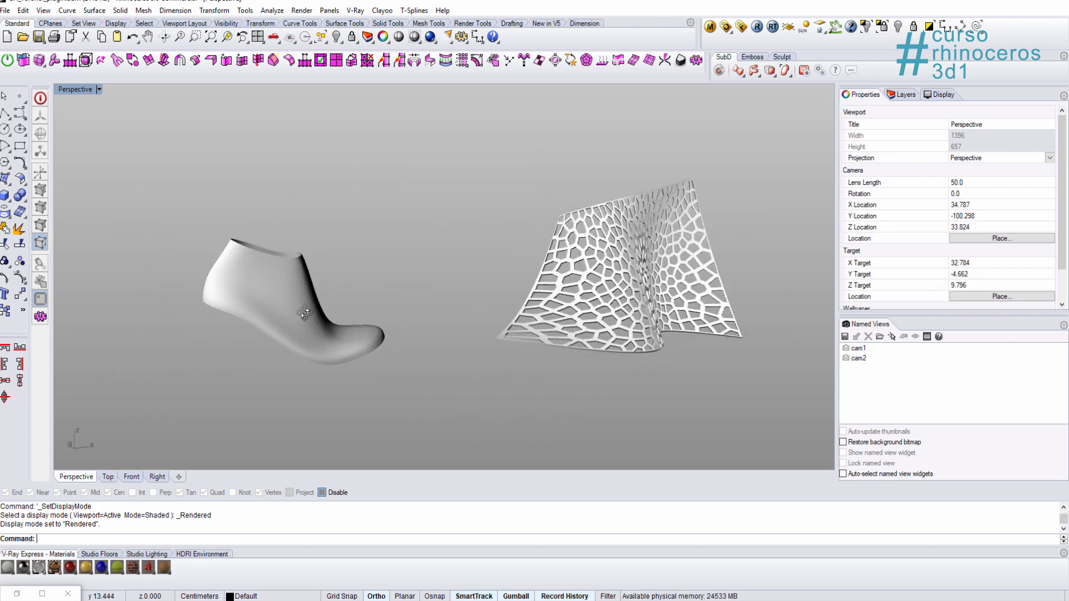
scroll(286, 313, "up", 6)
key("ctrl+alt+s")
left_click(288, 360)
mouse_move(289, 359)
right_mouse_down()
mouse_move(425, 324)
mouse_move(445, 408)
right_mouse_up()
left_click(449, 389)
left_click_drag(501, 341, 650, 347)
right_click_drag(650, 347, 523, 301)
key("ctrl+z")
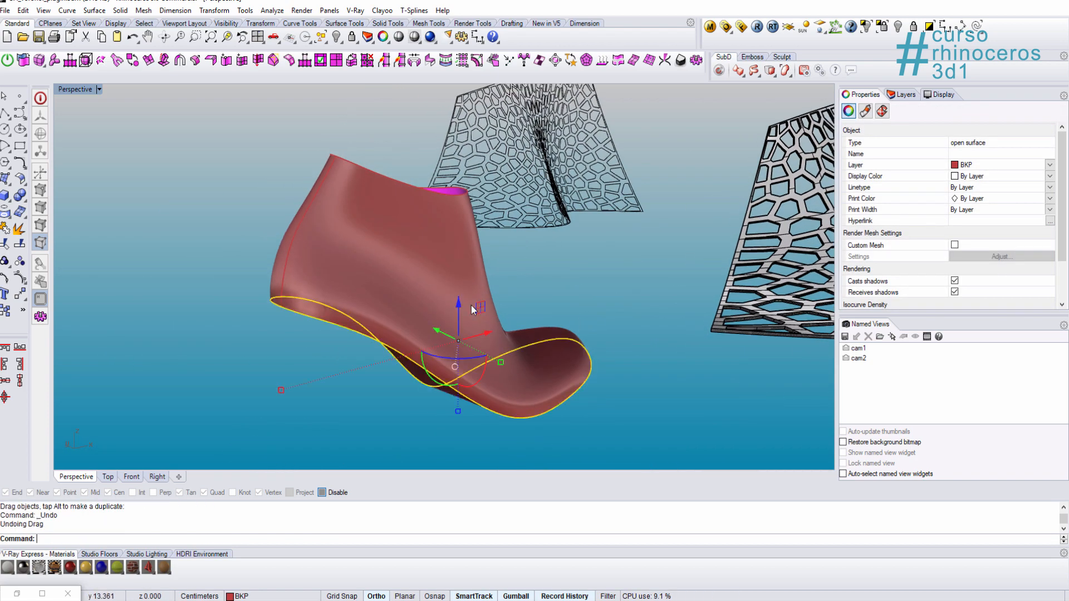
Step: Move the shoe last's upper surface away from its sole surface and clear the selection
left_click(430, 269, "shift")
left_click(527, 313)
left_click_drag(409, 268, 500, 292)
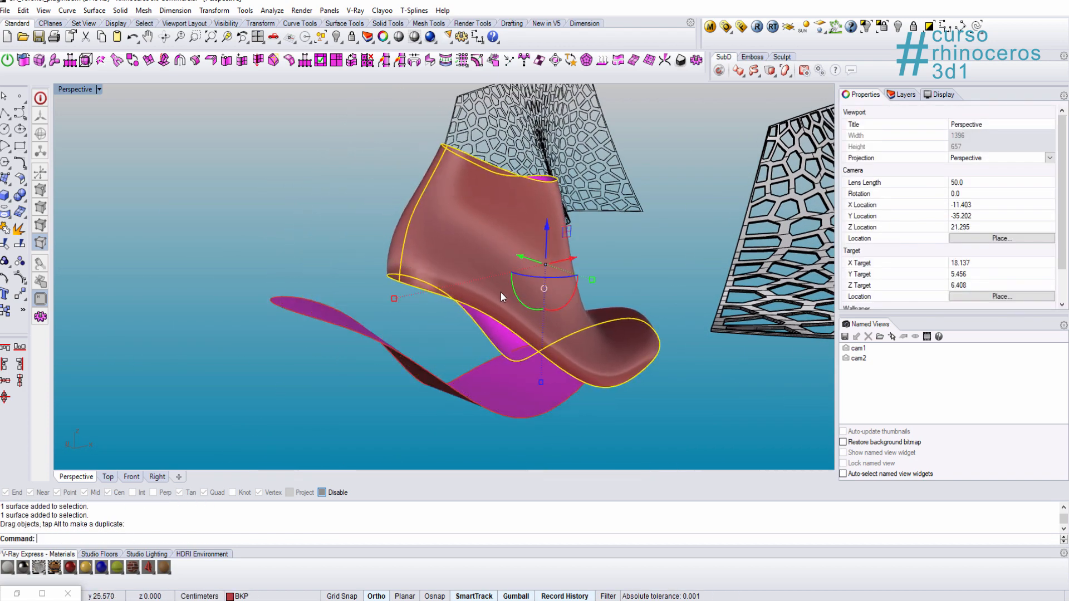
right_click_drag(500, 292, 405, 337)
key("Escape")
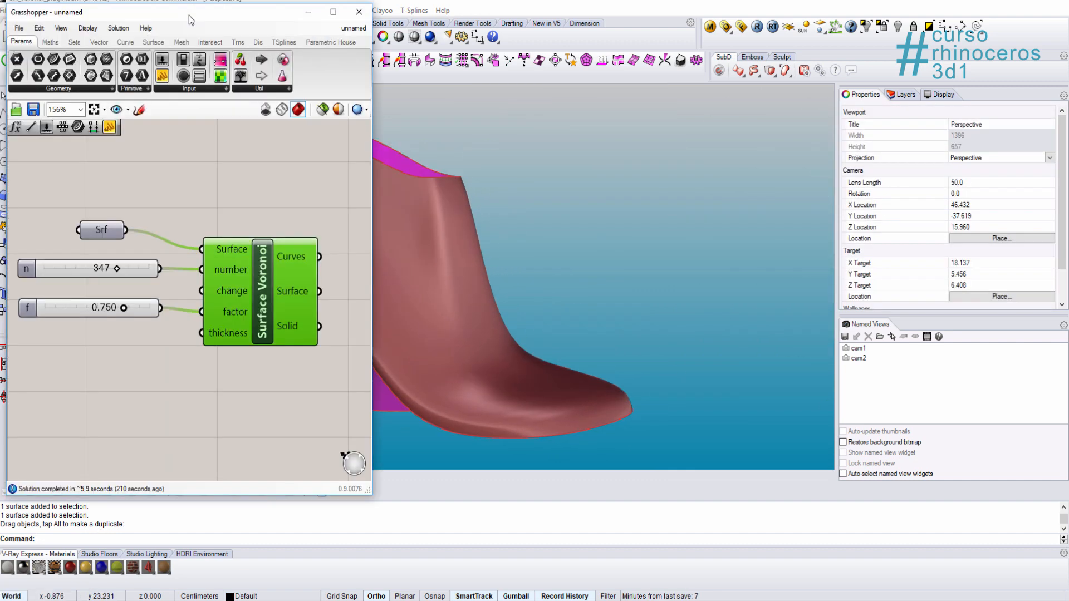
Step: Move the Grasshopper window clear of the shoe last and set the last's upper as the single surface of the Srf parameter
left_click_drag(189, 15, 815, 58)
left_click(273, 233)
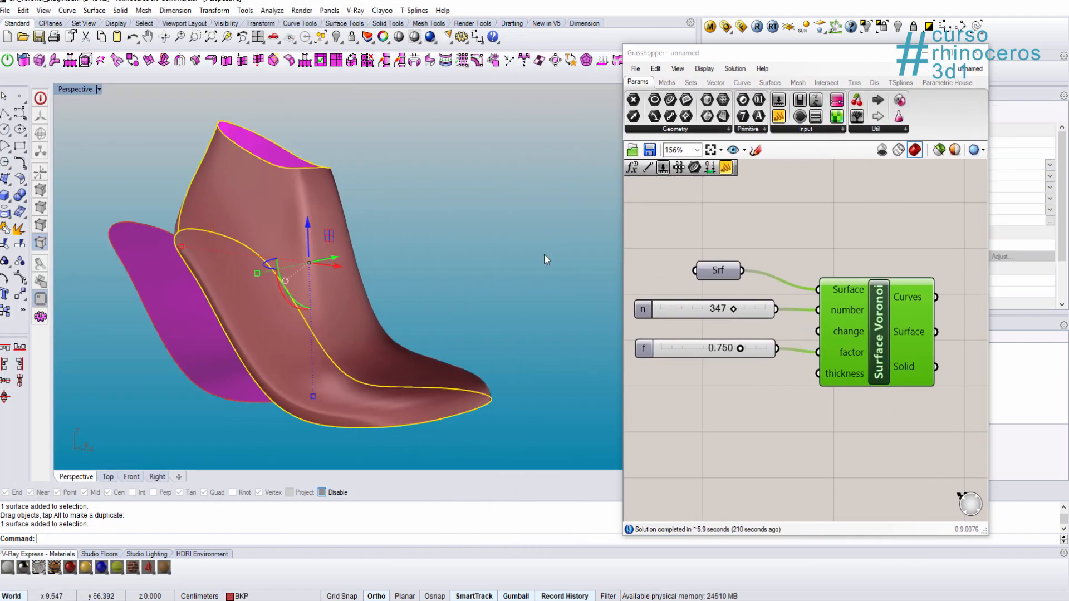
right_click(711, 272)
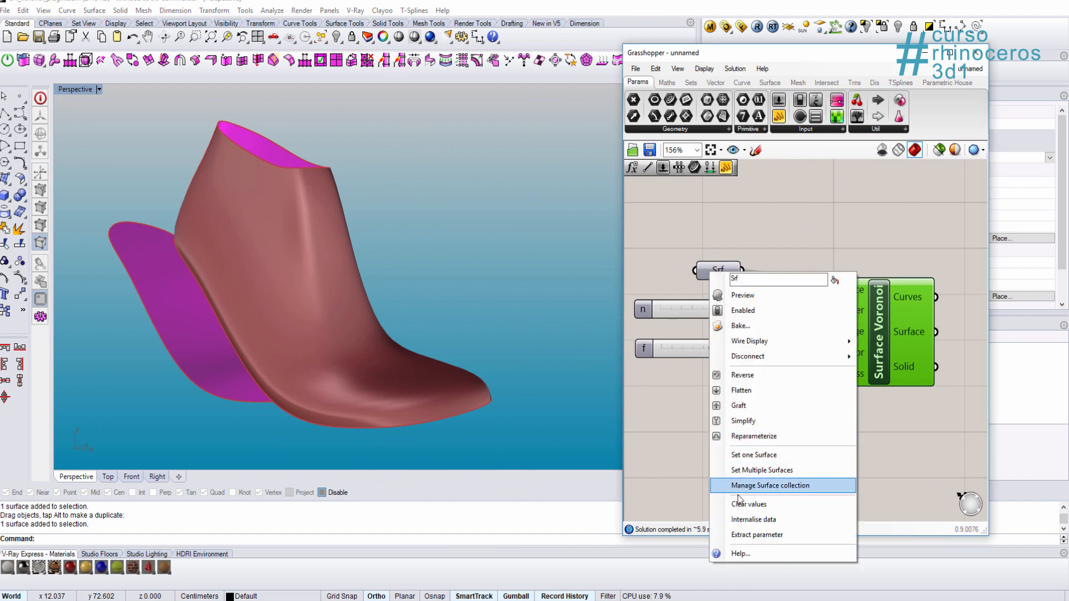
left_click(754, 455)
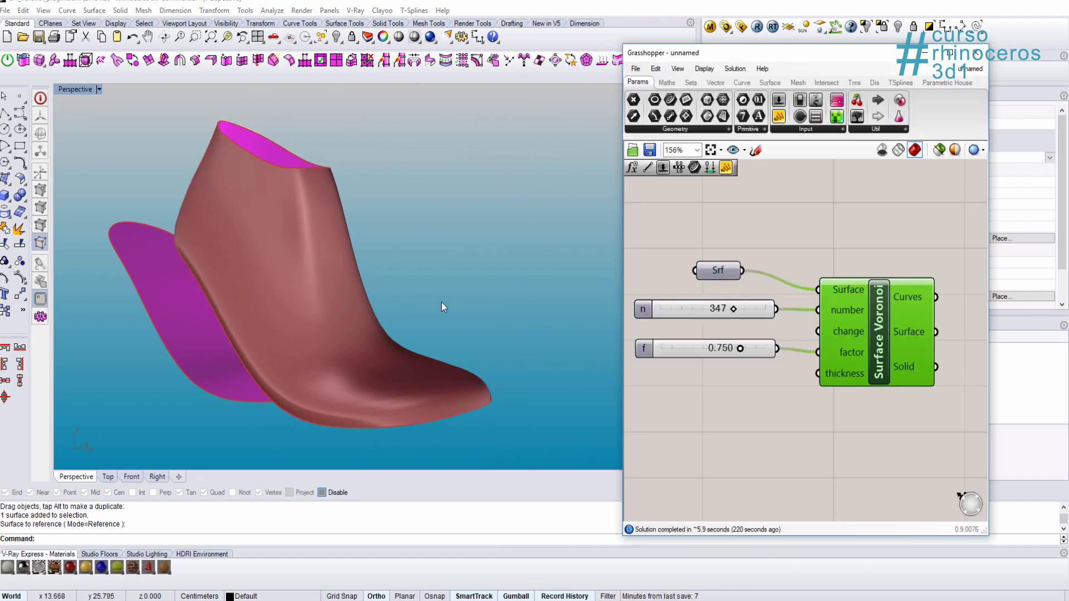
left_click(371, 341)
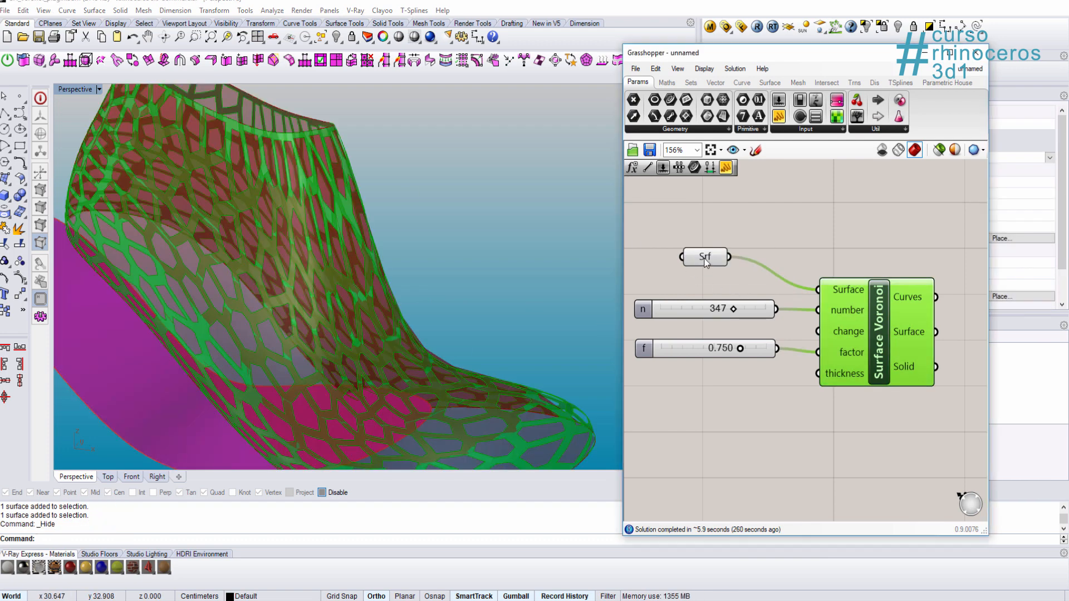
Step: Turn off the Srf parameter's preview and bake the Surface Voronoi result of the shoe last
left_click(705, 259)
right_click(705, 260)
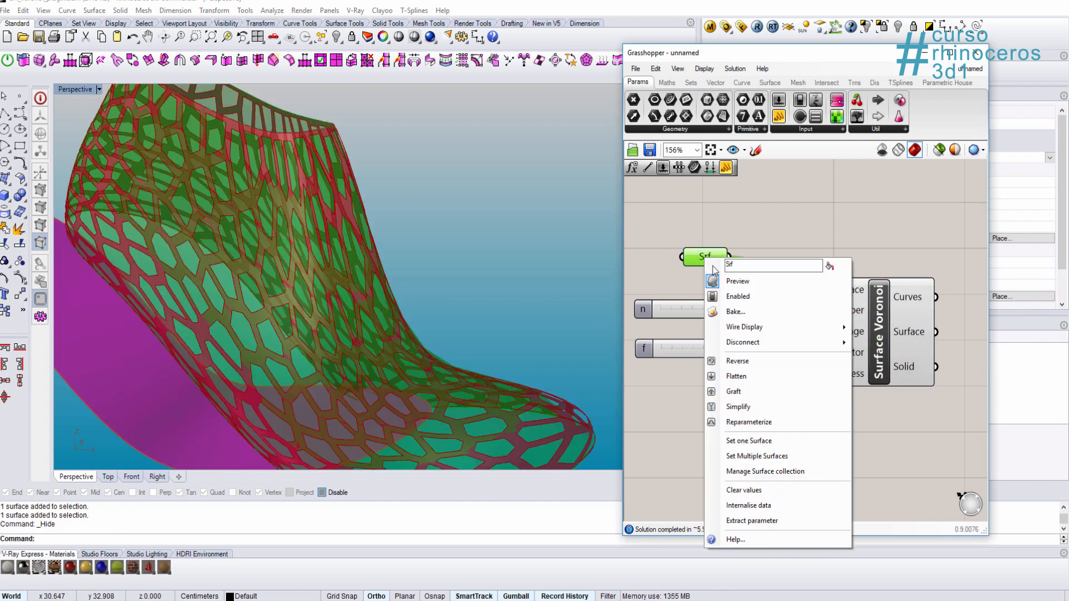
left_click(716, 296)
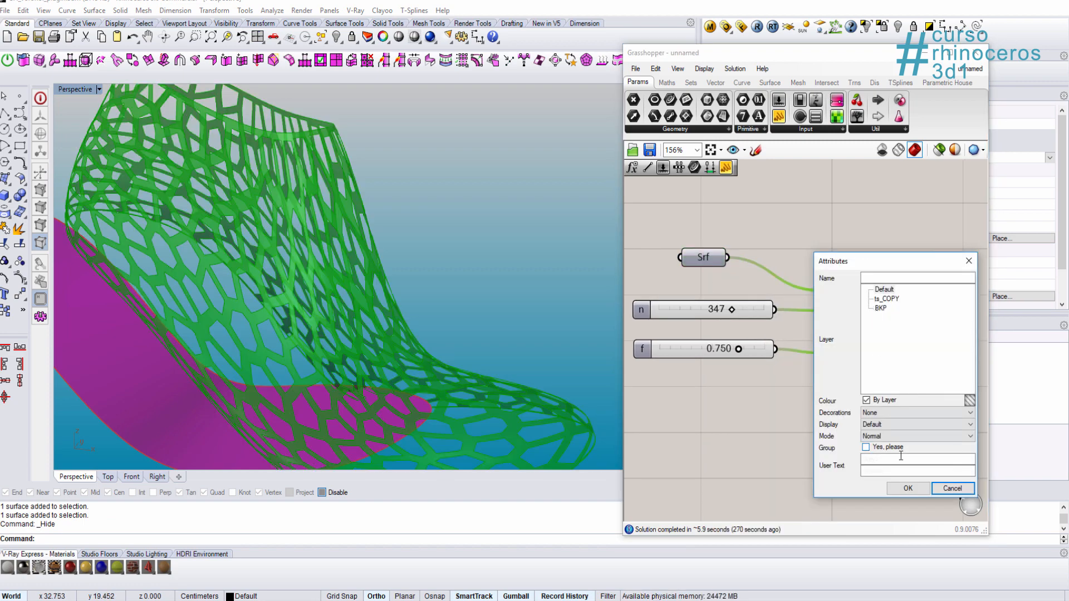
left_click(905, 487)
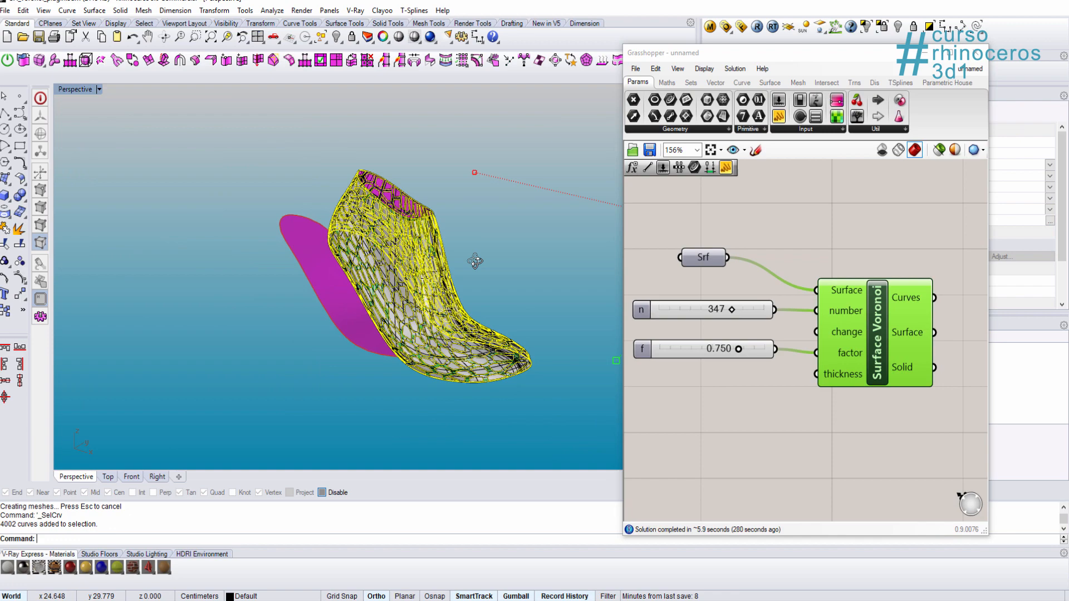
Step: Delete all the baked curves and the unperforated base surface from the baked shoe geometry
key("Delete")
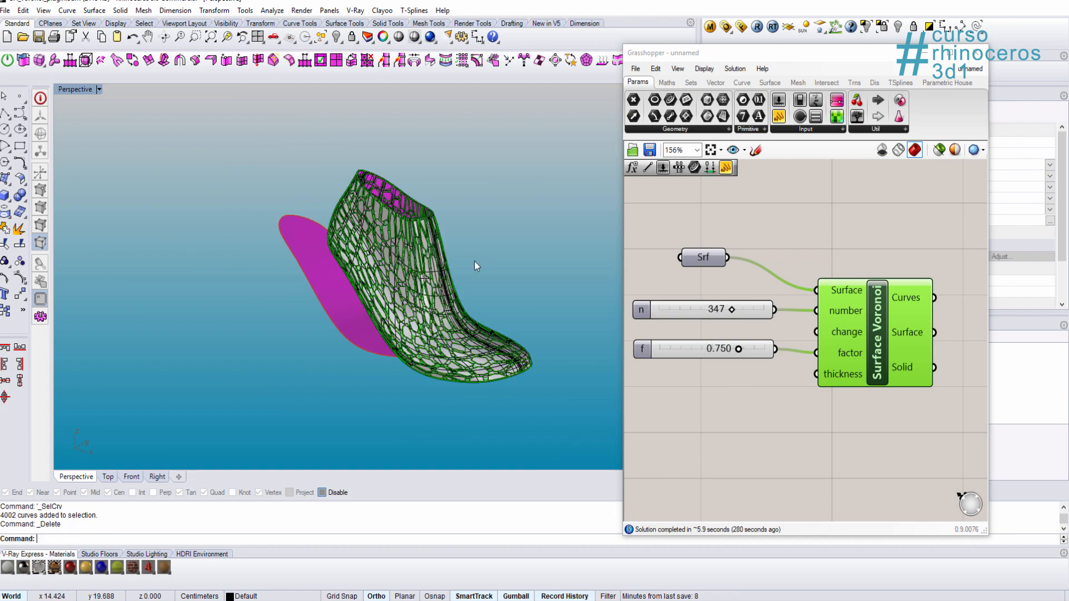
scroll(475, 266, "up", 8)
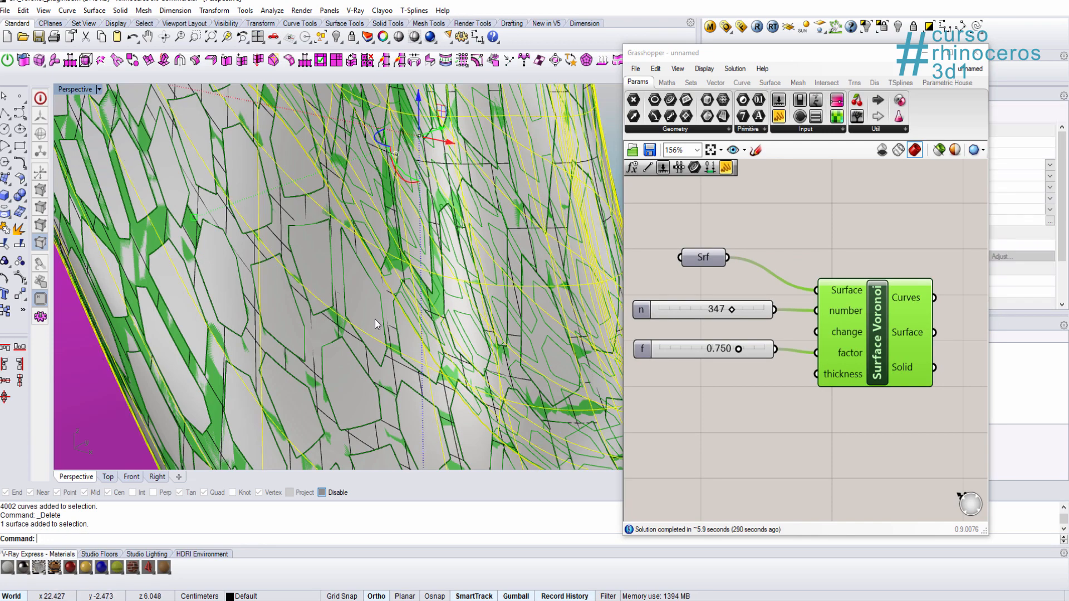
scroll(376, 319, "down", 8)
Step: Delete one of the two overlapping perforated shoe surfaces and move the remaining one away from the green preview
left_click(391, 320)
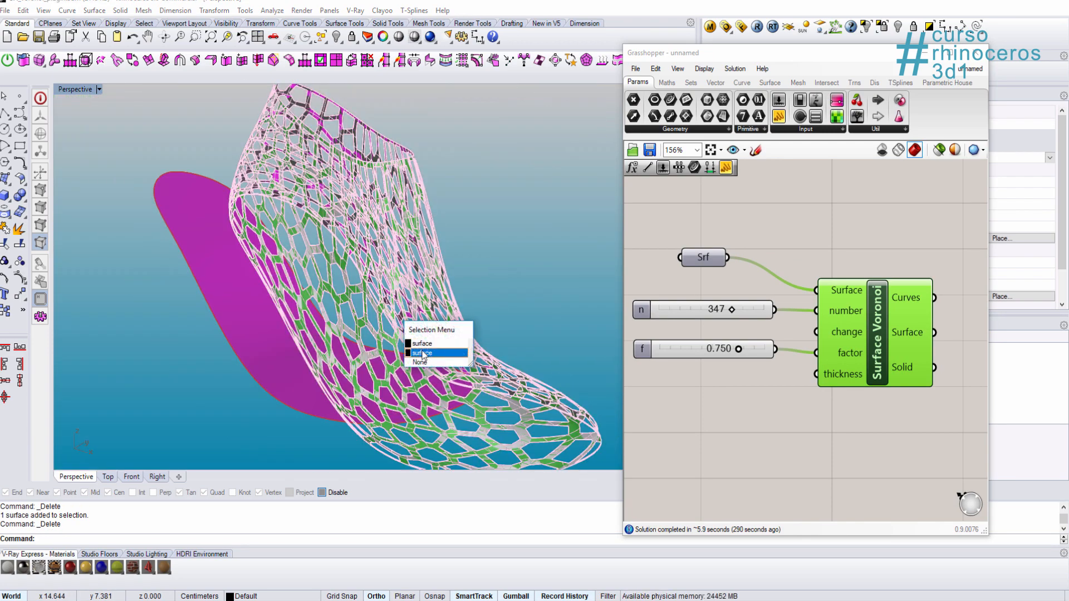
left_click(424, 344)
key("Delete")
scroll(381, 330, "up", 5)
left_click(380, 329)
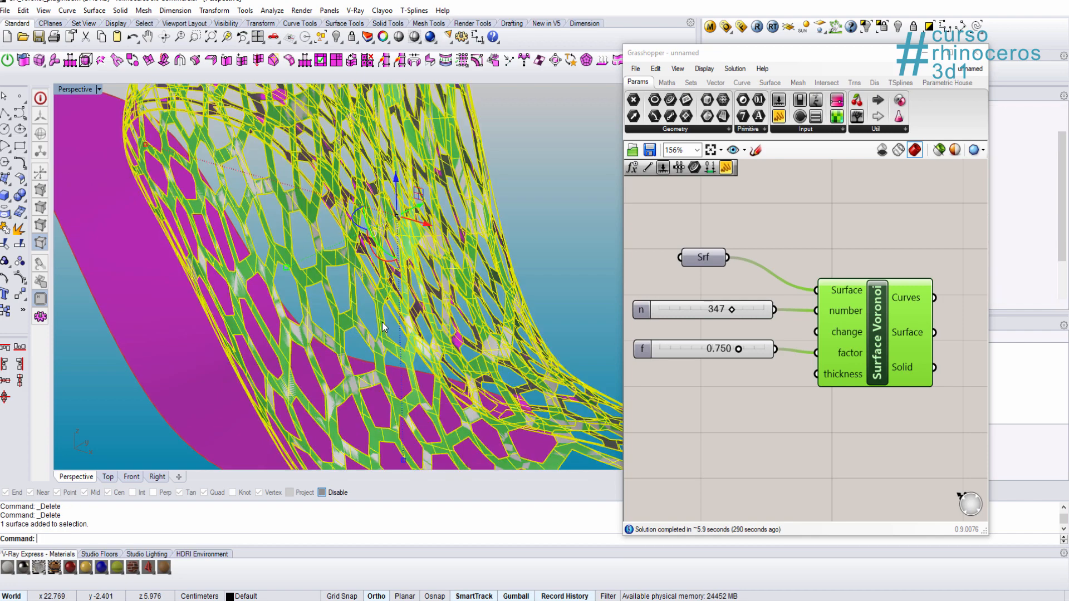
scroll(385, 321, "down", 6)
left_click_drag(268, 368, 236, 387)
left_click(356, 413)
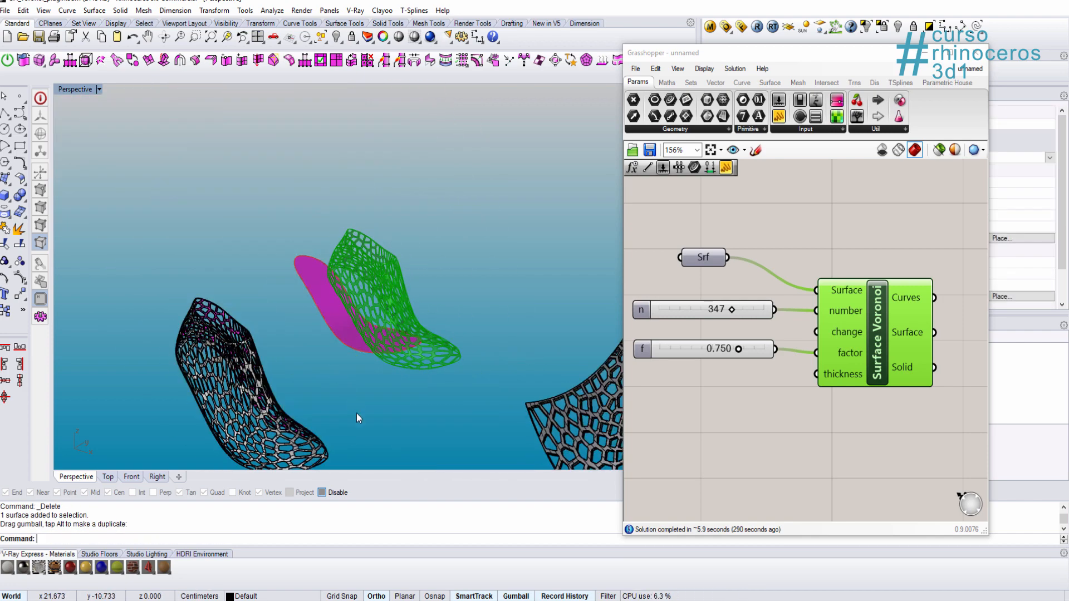
Step: Switch to Rendered display and examine the baked perforated shoe from several angles, moving the Grasshopper window out of the way
right_click_drag(357, 413, 529, 296, "shift")
scroll(418, 307, "up", 6)
key("ctrl+alt+r")
scroll(419, 307, "down", 6)
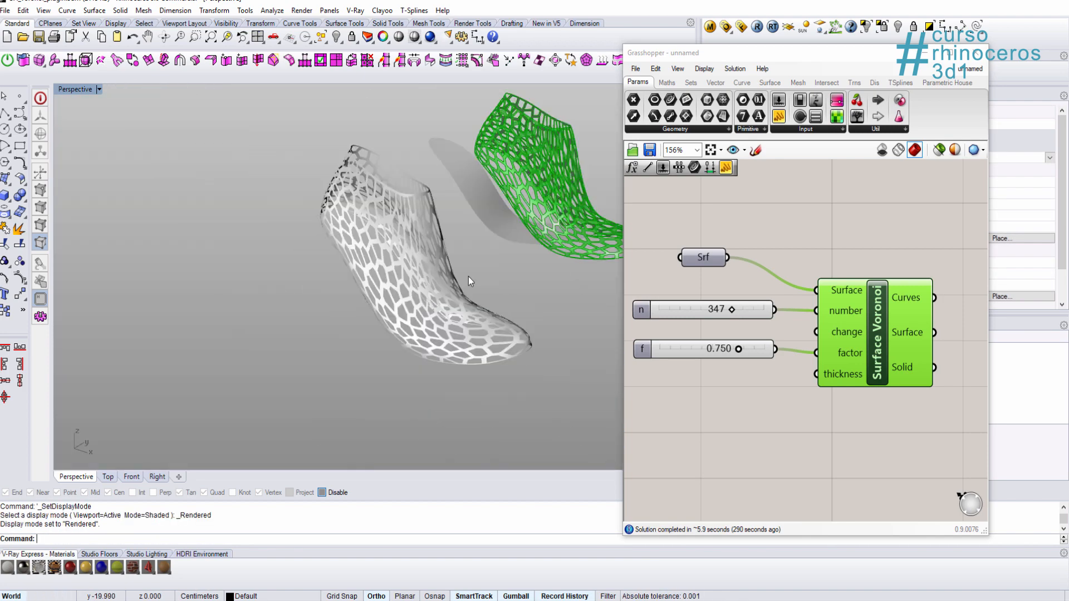
mouse_move(469, 278)
right_mouse_down()
mouse_move(310, 252)
mouse_move(487, 266)
right_mouse_up()
scroll(487, 262, "up", 3)
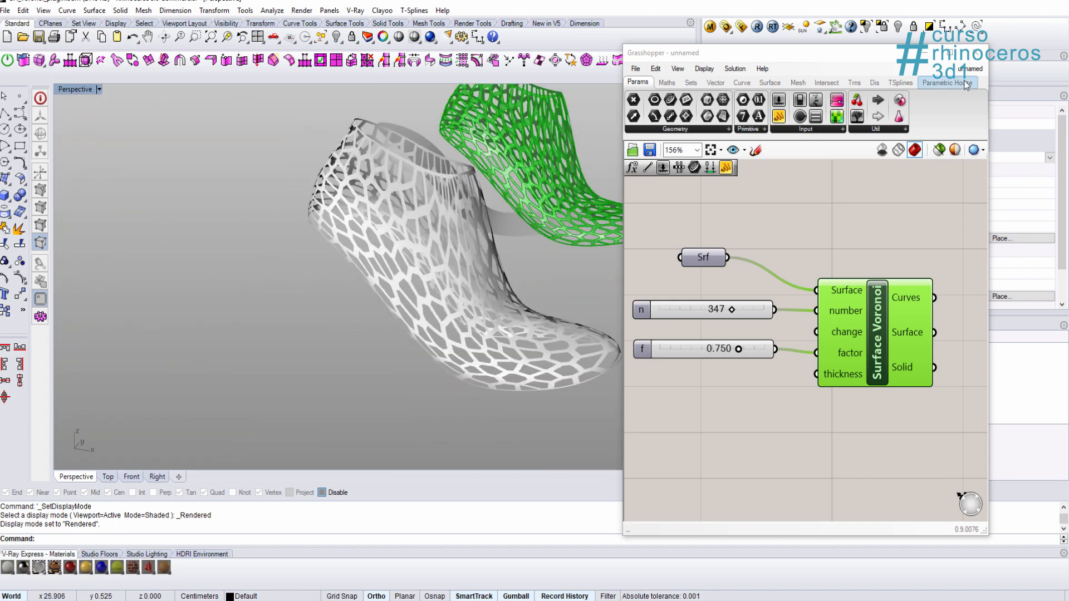
left_click_drag(852, 56, 230, 66)
right_click_drag(659, 251, 822, 306, "shift")
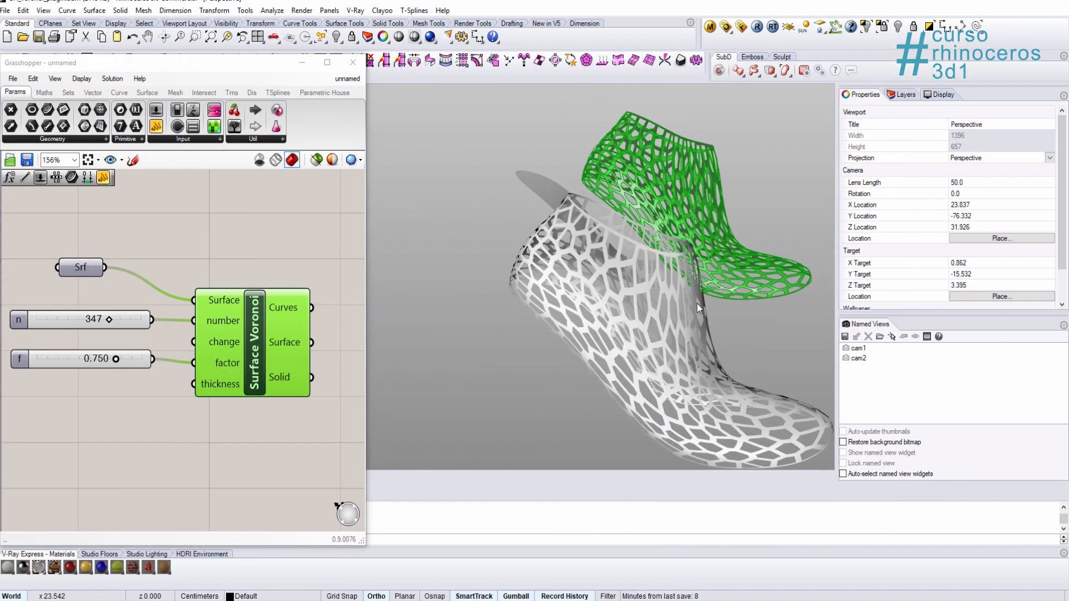
right_click_drag(697, 302, 641, 289)
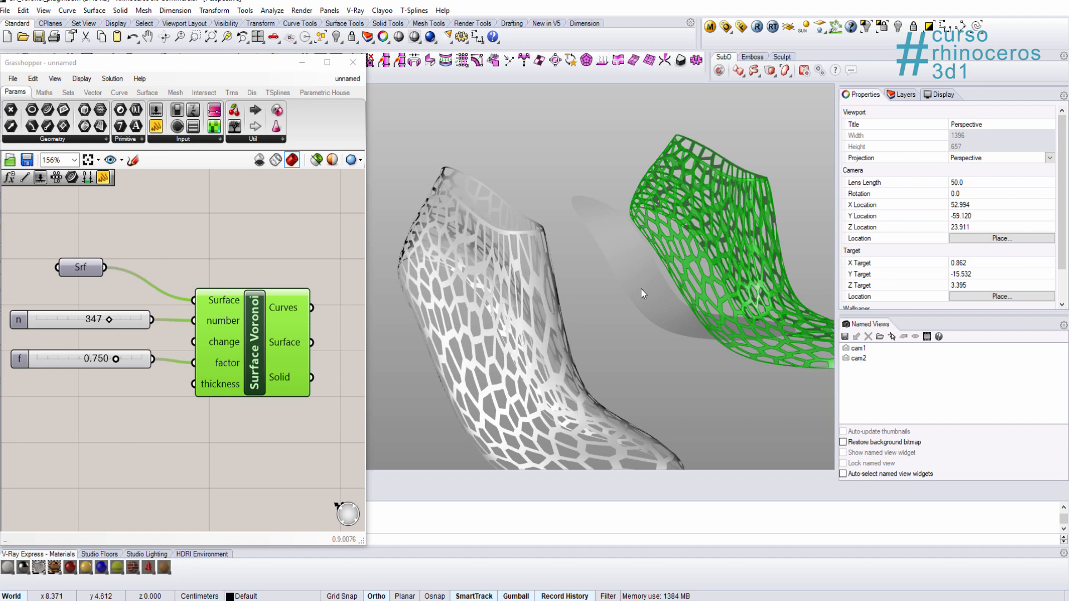
Step: Select the Srf parameter to highlight the shoe preview and set the Voronoi number n to 166
left_click(91, 267)
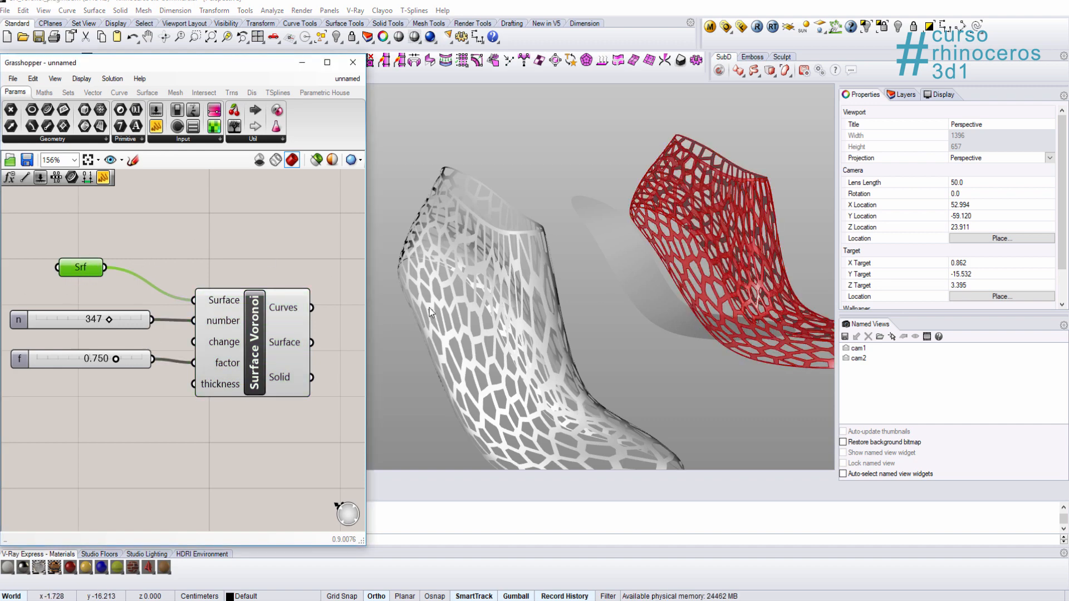
right_click_drag(575, 317, 568, 300)
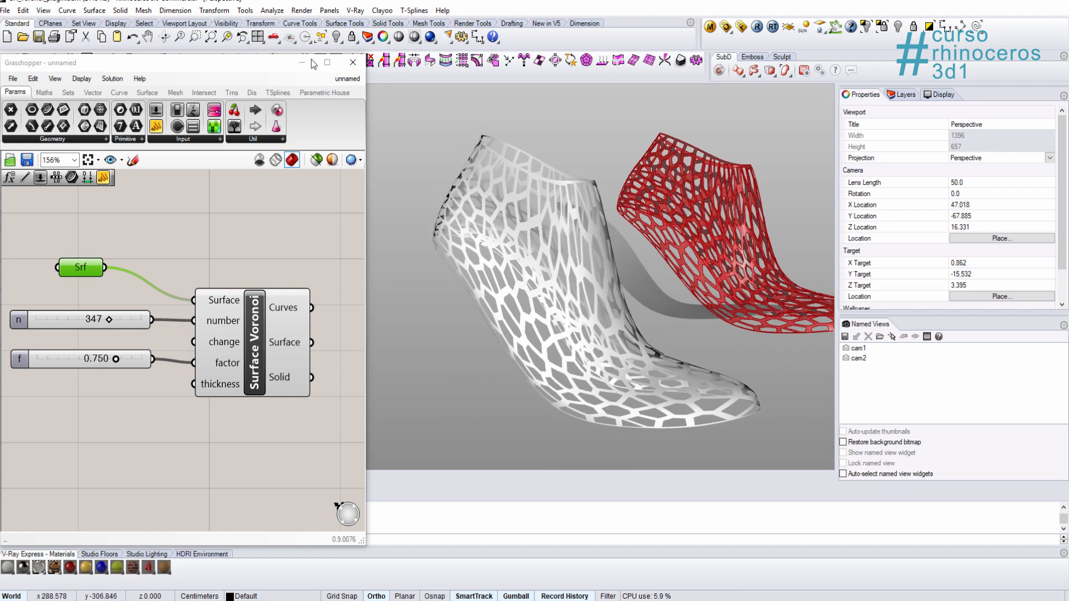
left_click_drag(275, 59, 346, 34)
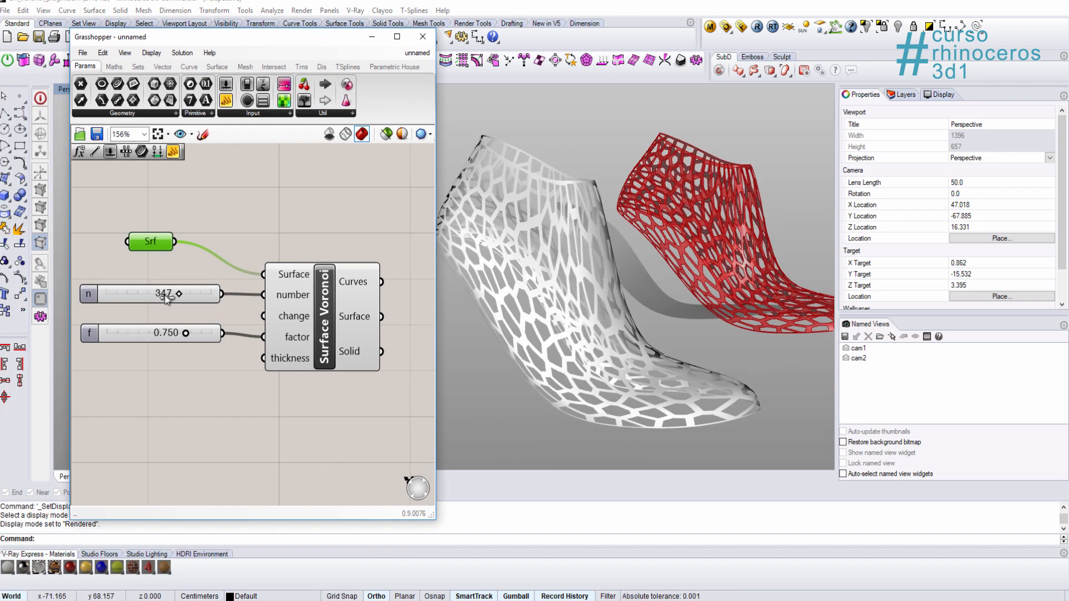
left_click_drag(146, 296, 141, 295)
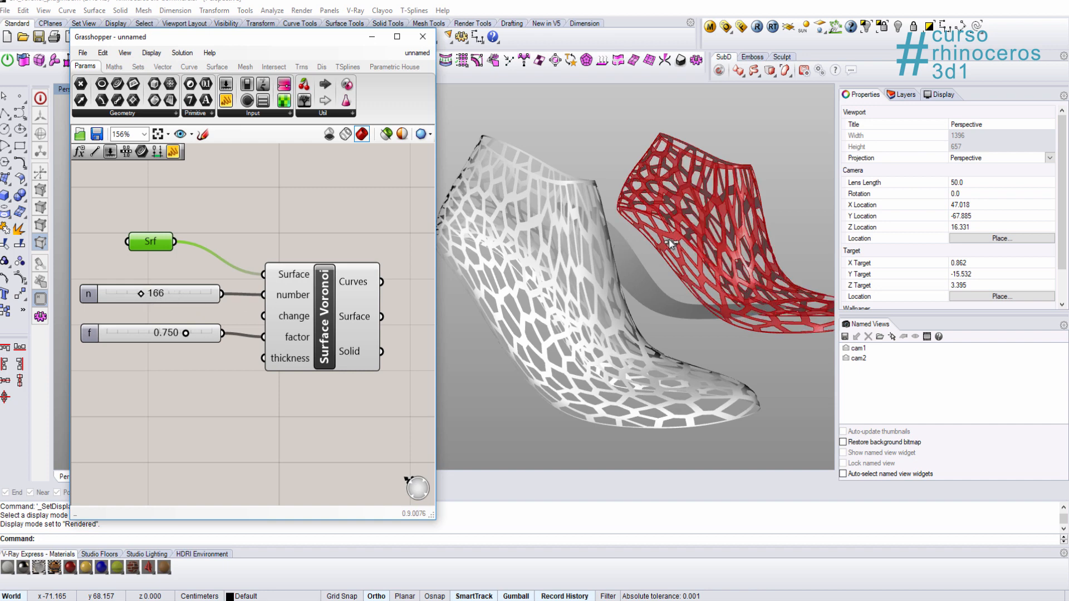
mouse_move(694, 249)
right_mouse_down()
mouse_move(579, 241)
mouse_move(688, 248)
right_mouse_up()
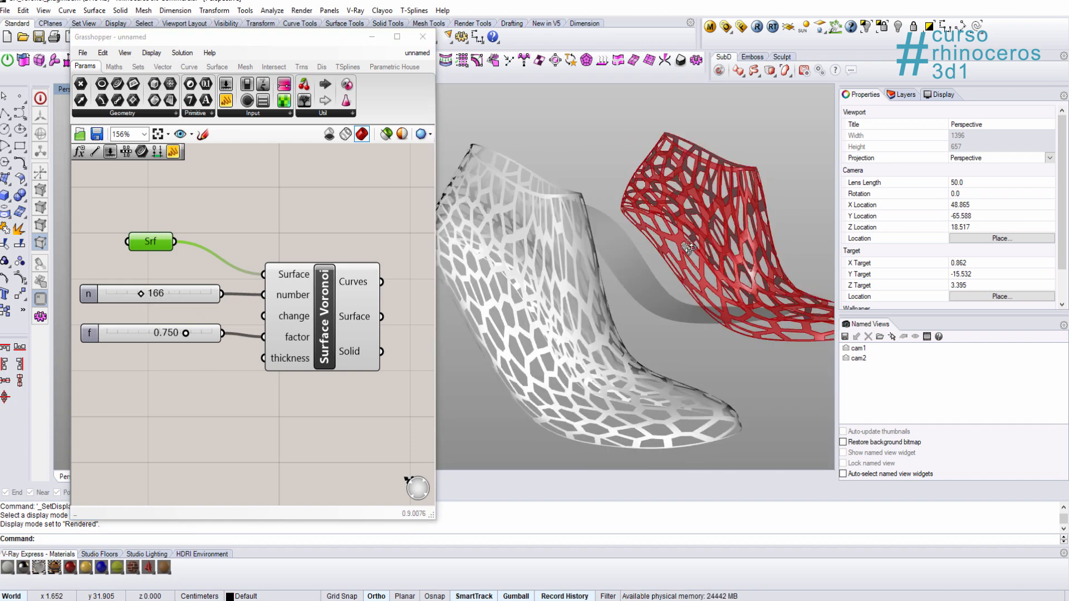
Step: Close the Grasshopper window and examine the baked perforated shoe beside the thickened panel
scroll(659, 318, "down", 6)
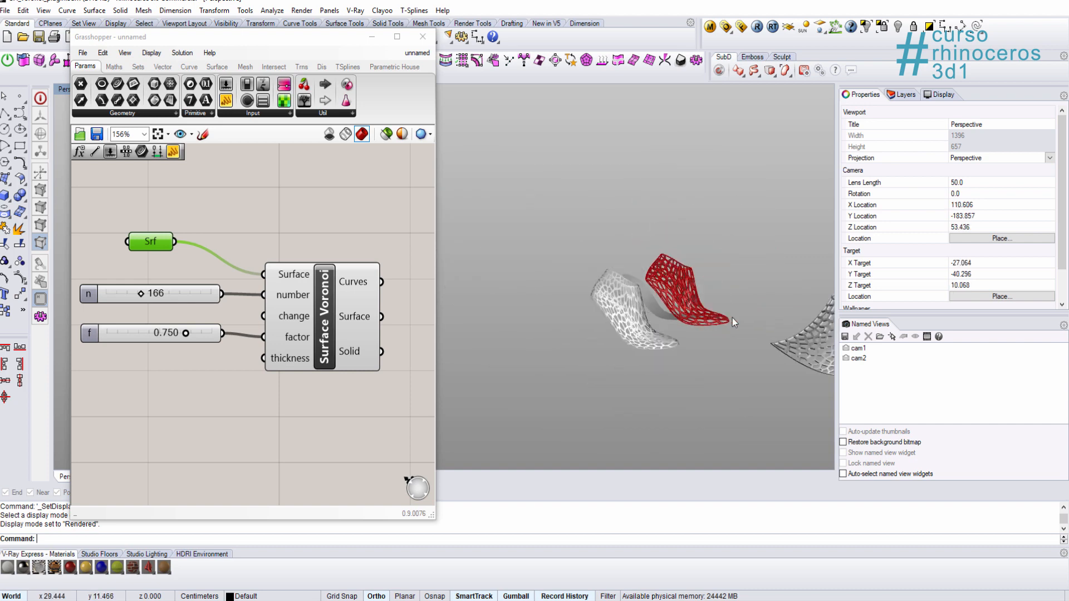
right_click_drag(733, 318, 536, 332, "shift")
scroll(537, 332, "up", 4)
left_click(423, 35)
right_click_drag(594, 310, 409, 302)
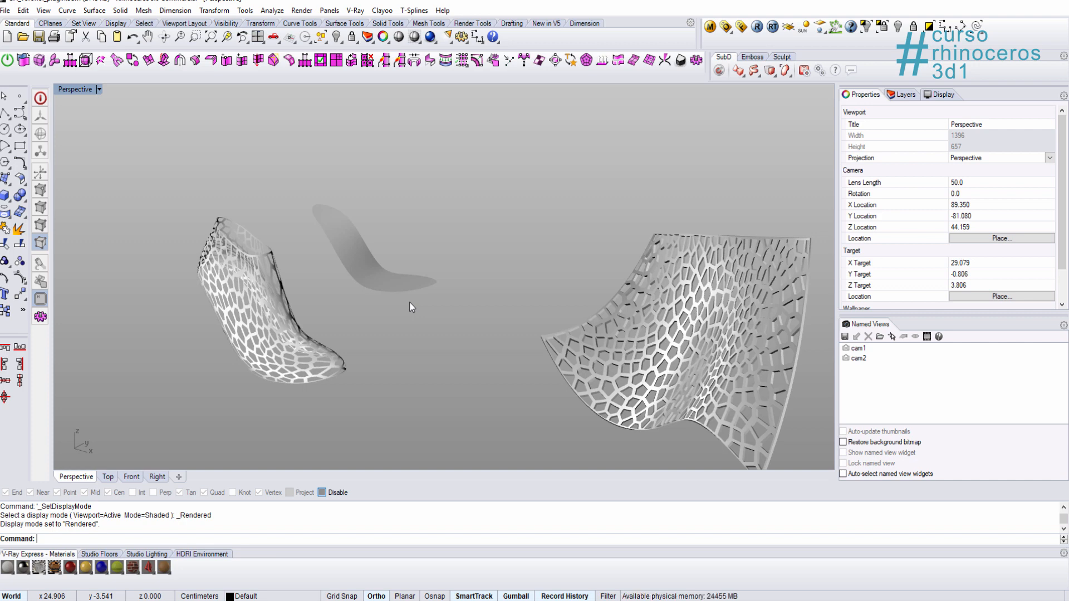
right_click_drag(457, 323, 476, 284)
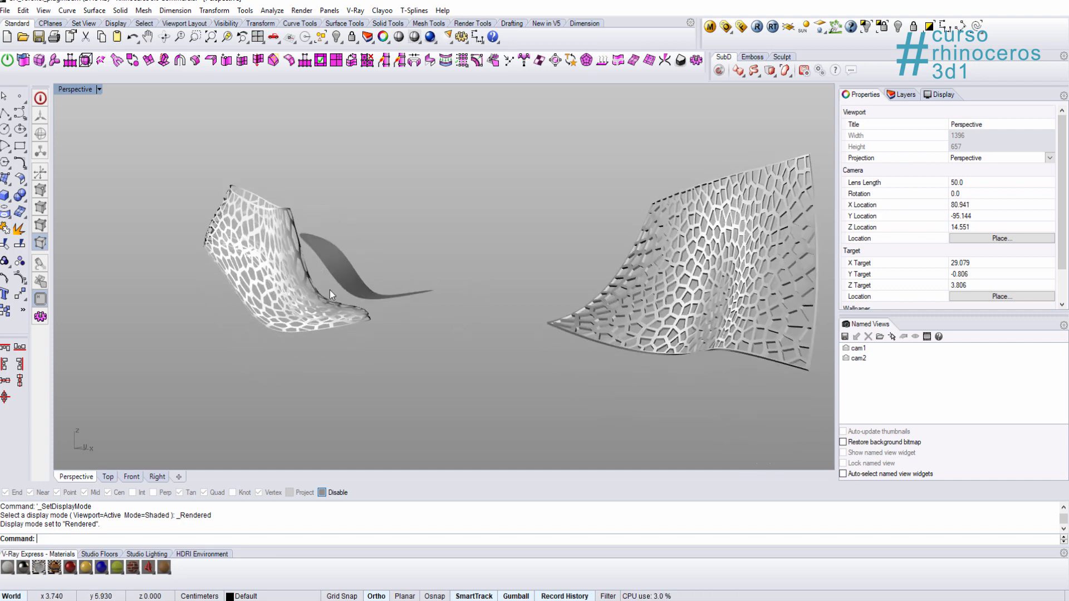